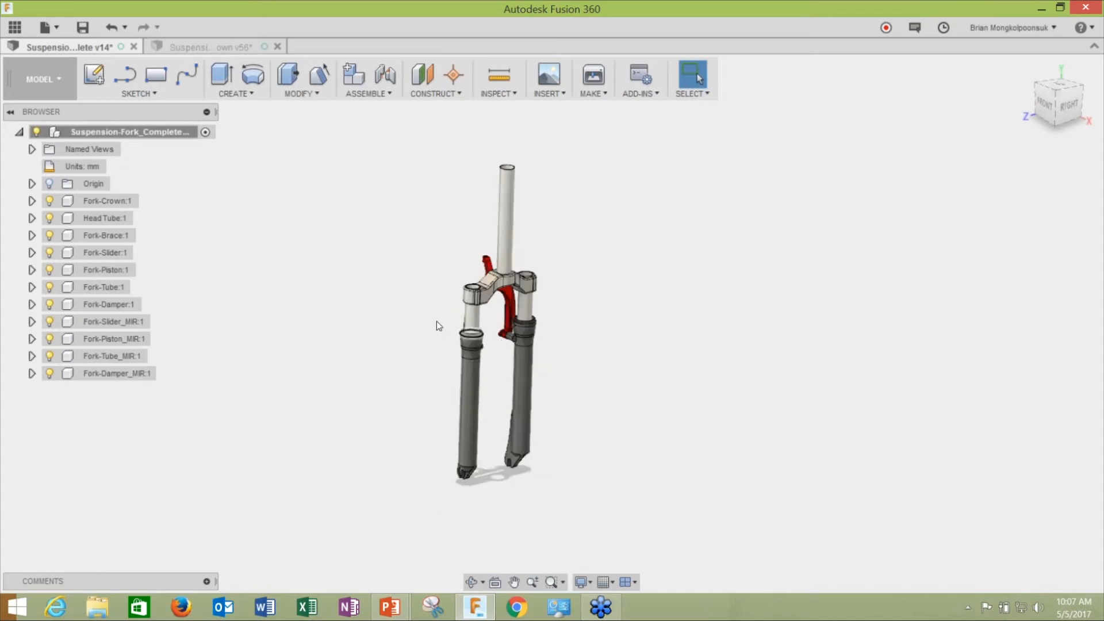
- Activate the Fork-Crown component in the complete fork assembly and switch to the separate simplified fork-crown design
shift+middle_drag(520, 321, 598, 337)
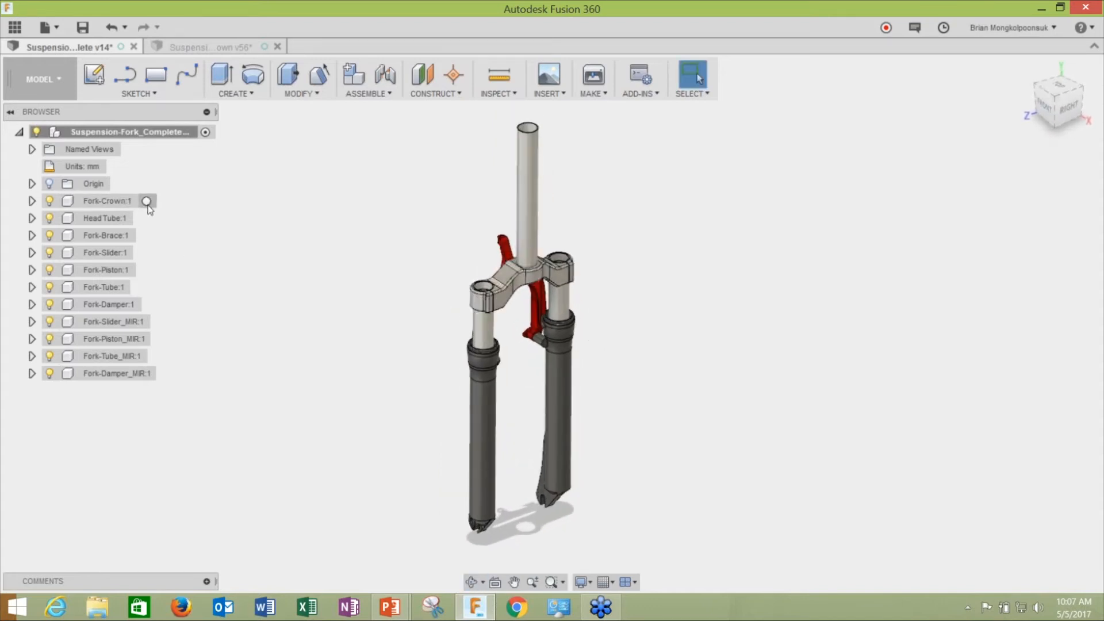
click(152, 201)
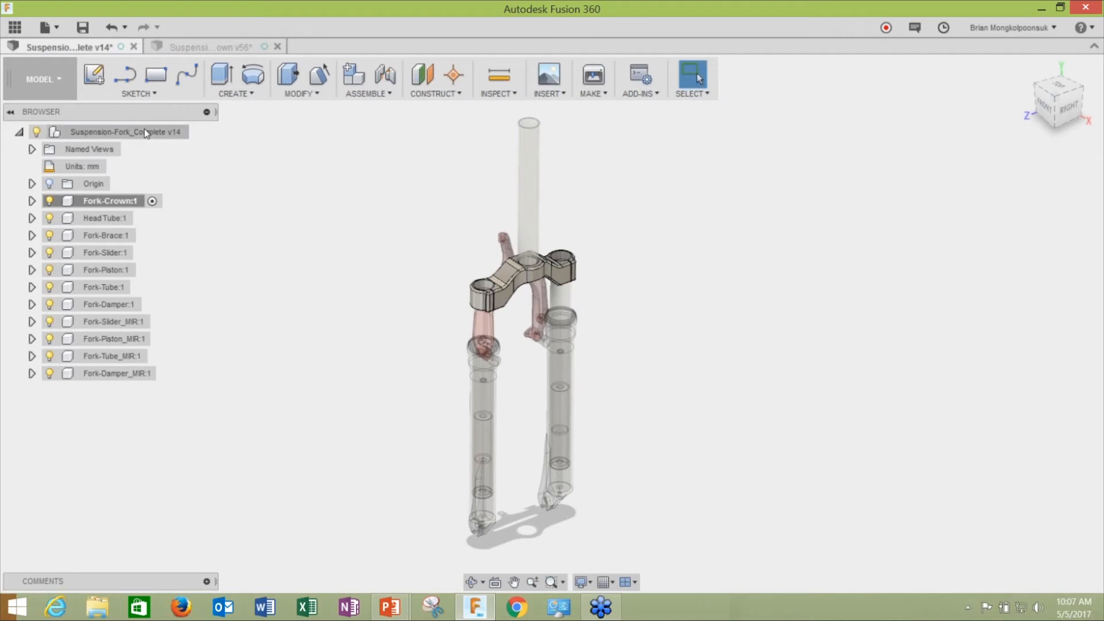
click(229, 51)
shift+middle_drag(587, 253, 523, 226)
scroll(532, 213, down, 2)
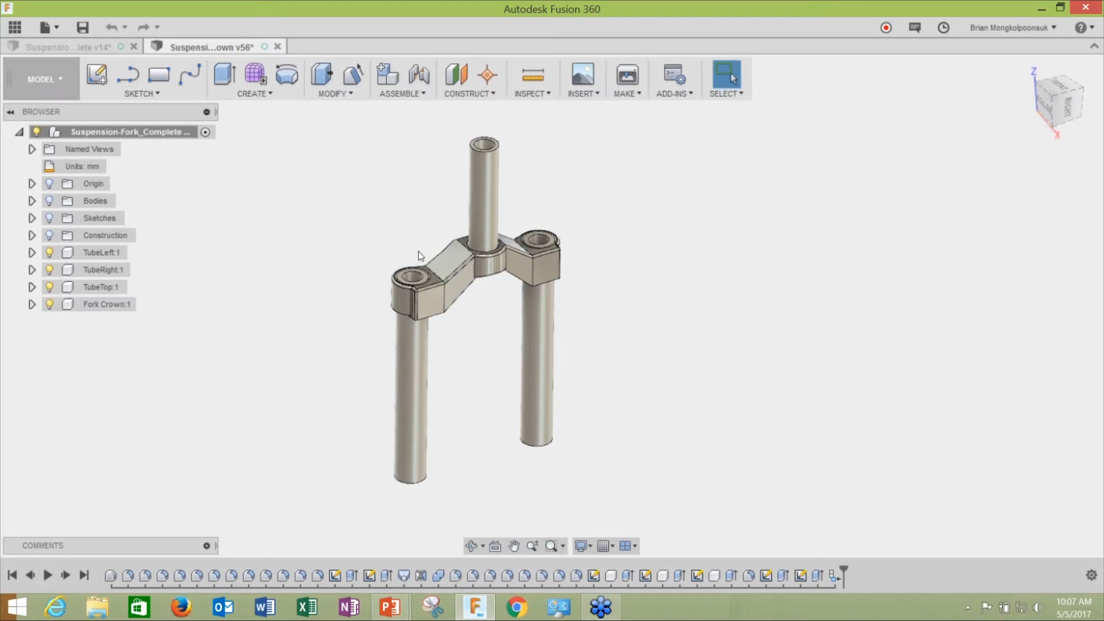
- Enter the Simulation workspace and create a new Static Stress study for the fork-crown design
click(37, 88)
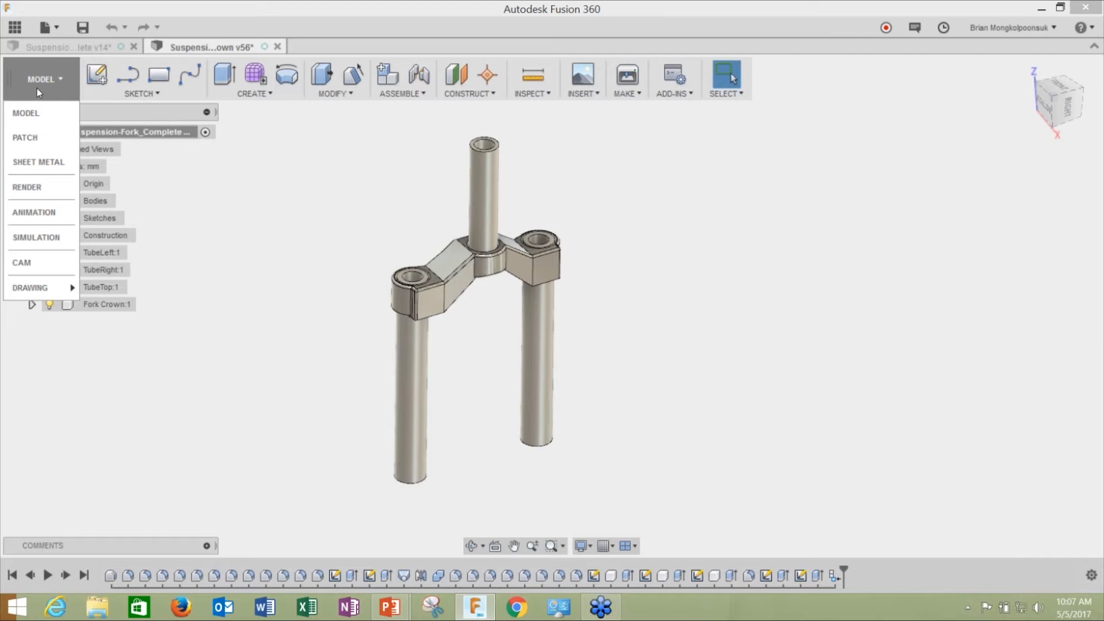
click(50, 235)
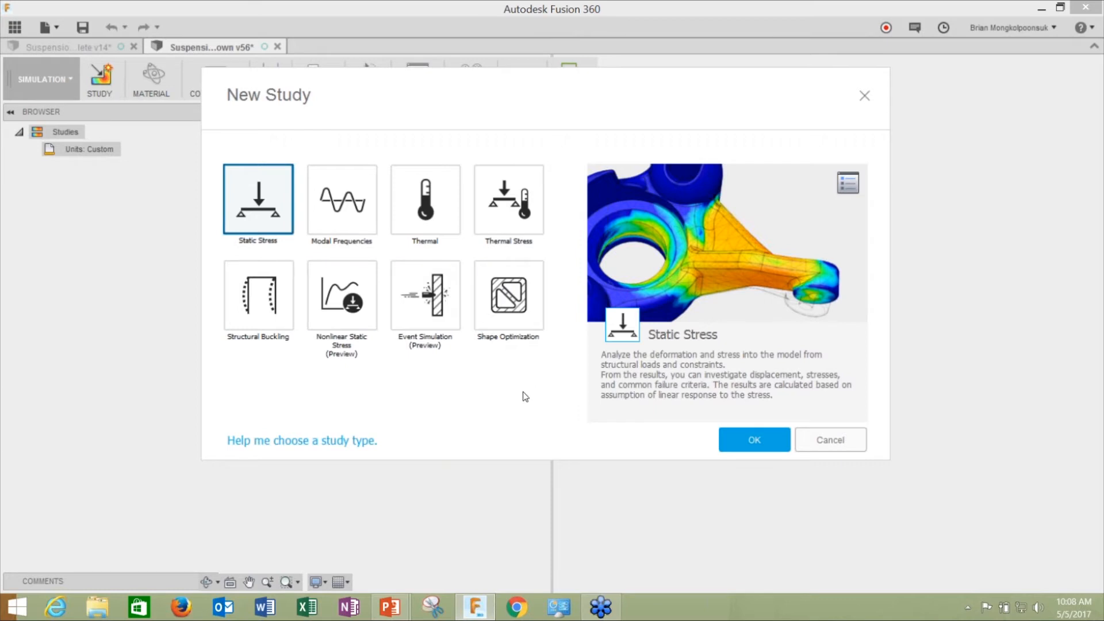
click(754, 440)
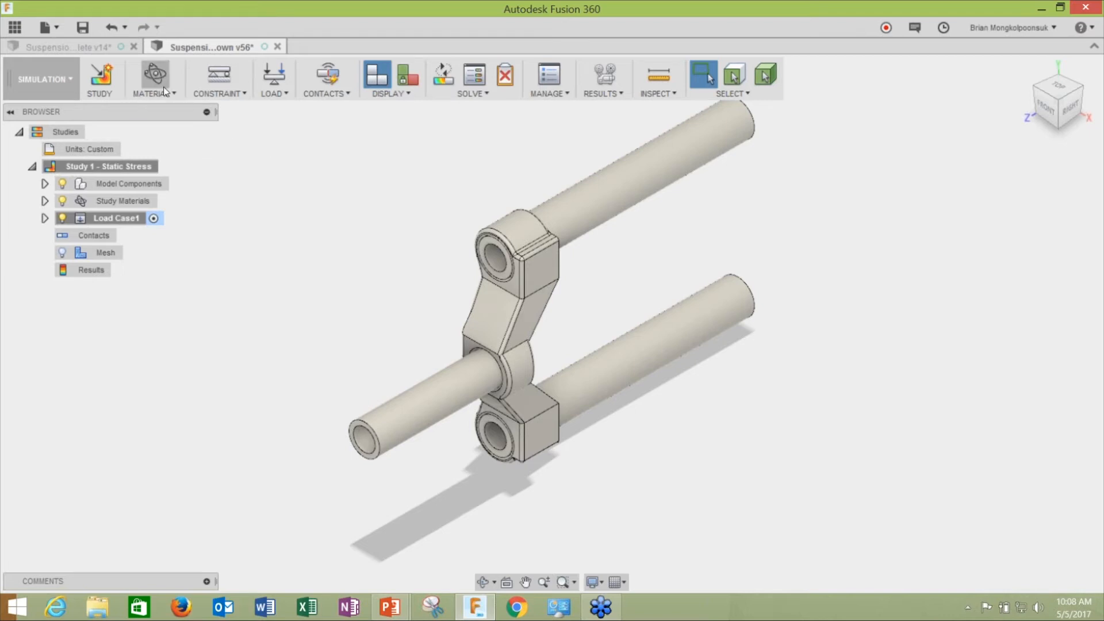
- Review the study materials assigned to each fork component and body, leaving the assignments as they are
scroll(400, 256, down, 2)
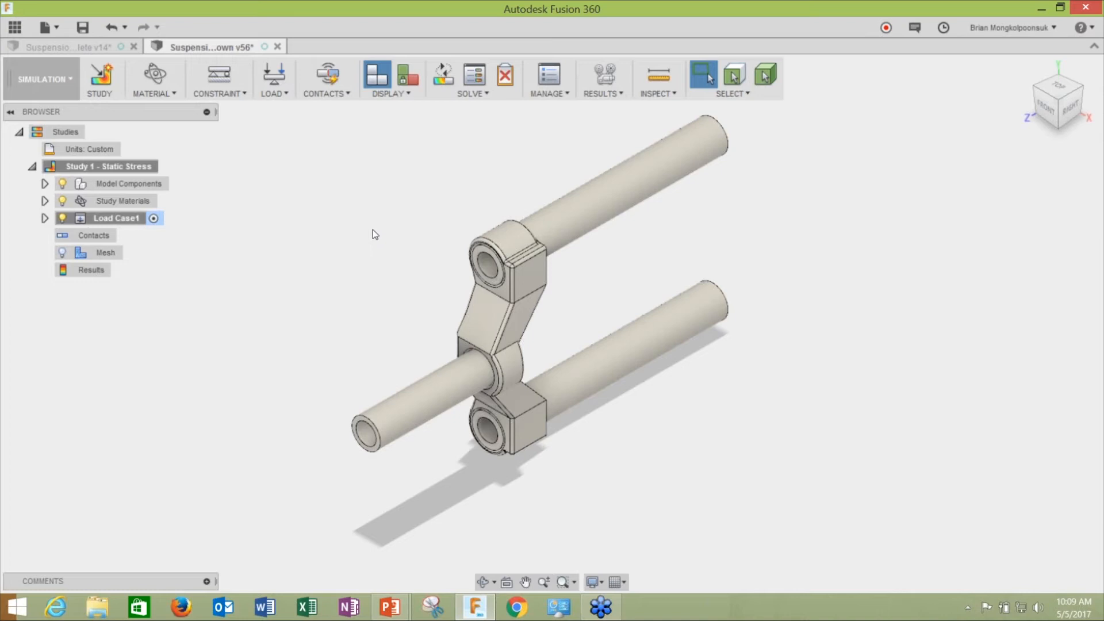
scroll(375, 234, up, 1)
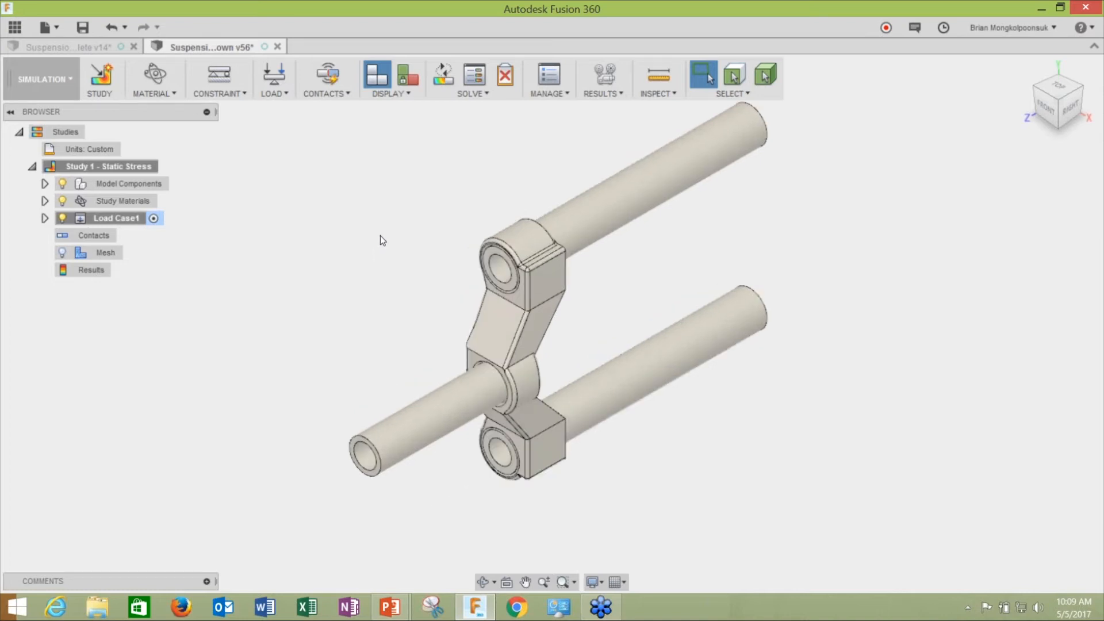
scroll(431, 224, up, 1)
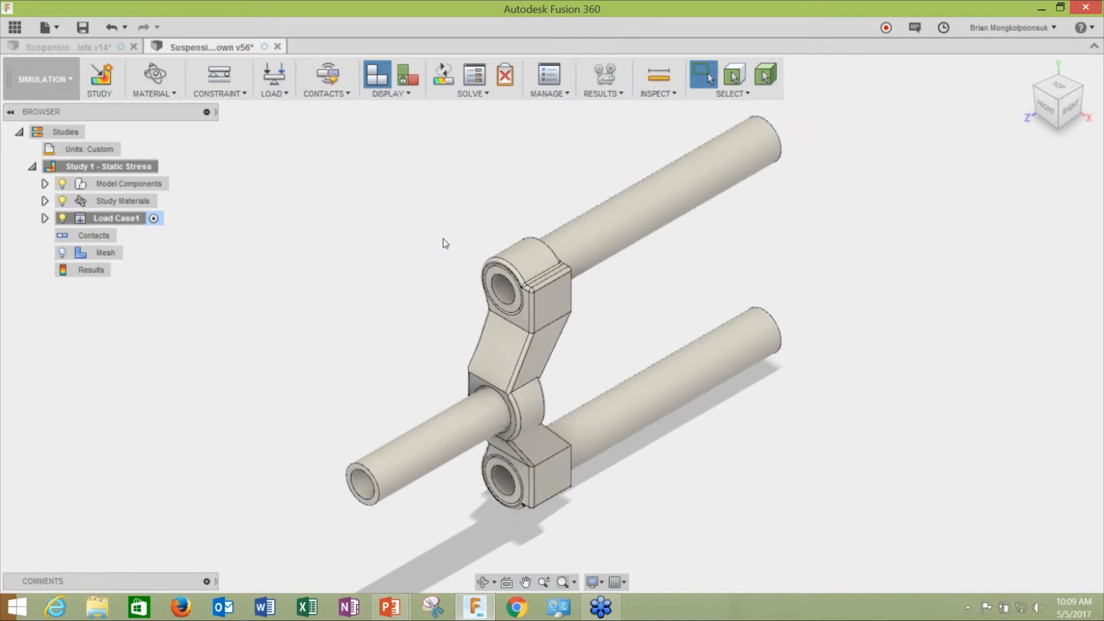
scroll(447, 252, up, 1)
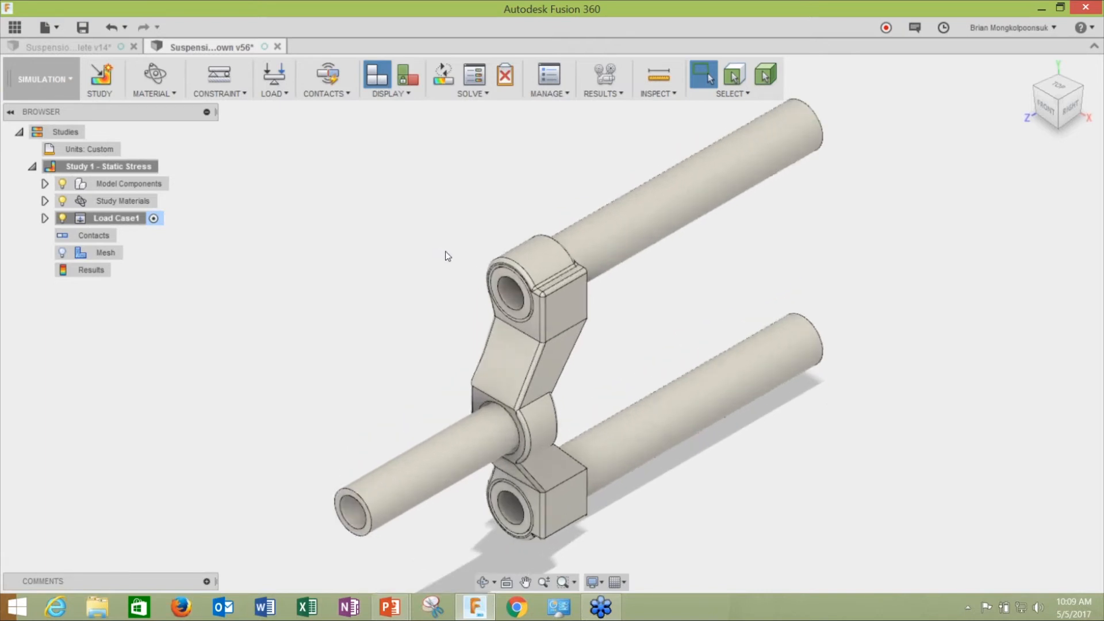
shift+middle_drag(459, 272, 581, 235)
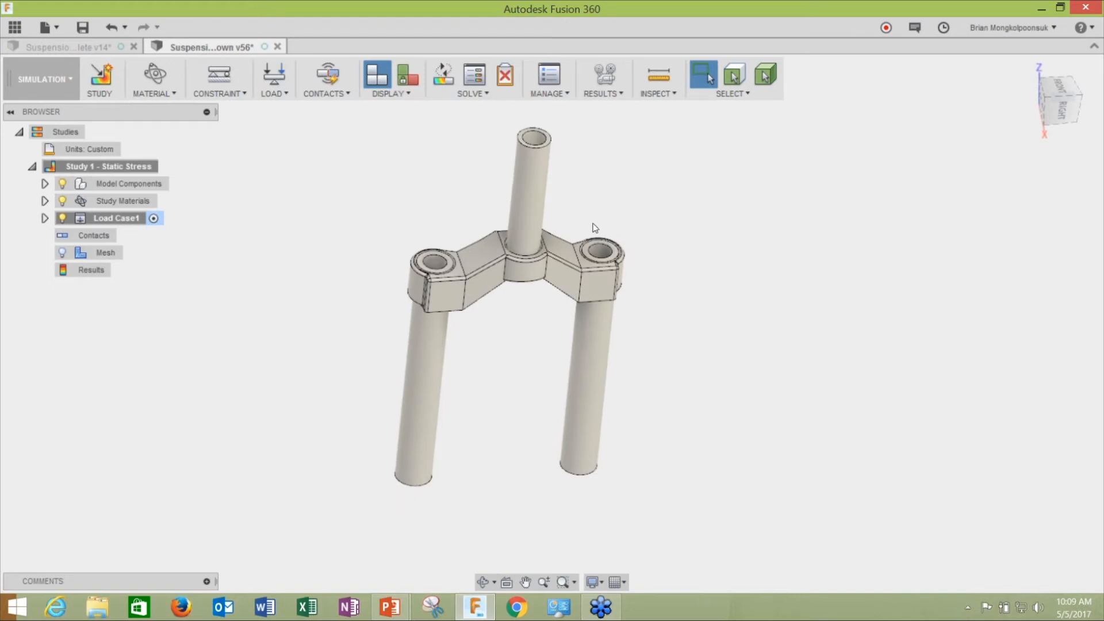
click(171, 95)
click(171, 94)
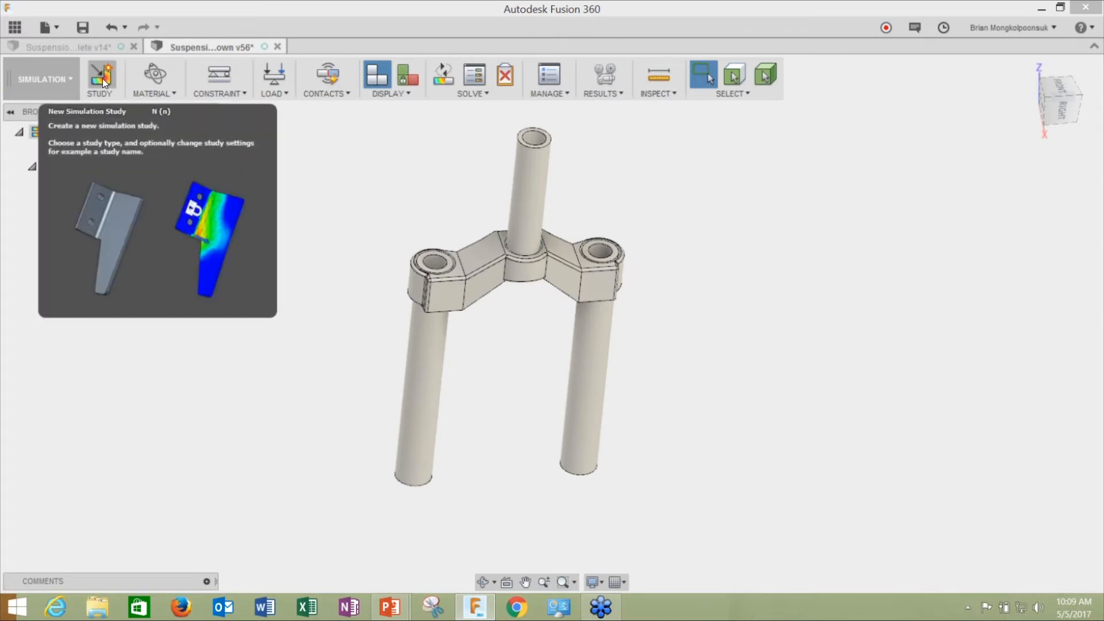
click(154, 72)
drag(468, 184, 523, 333)
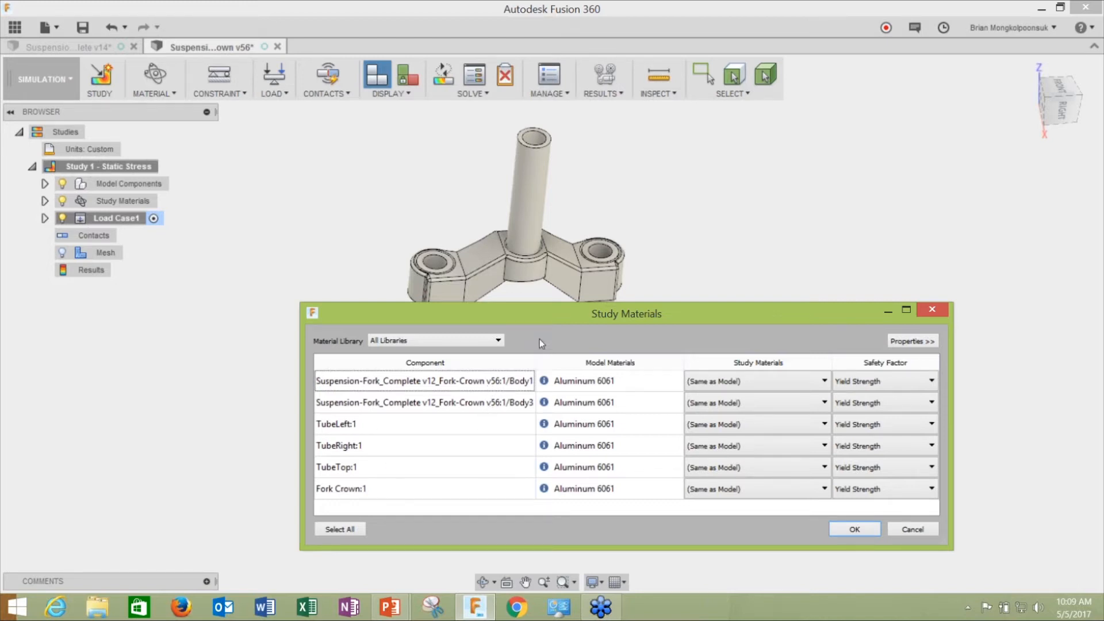
drag(536, 304, 529, 290)
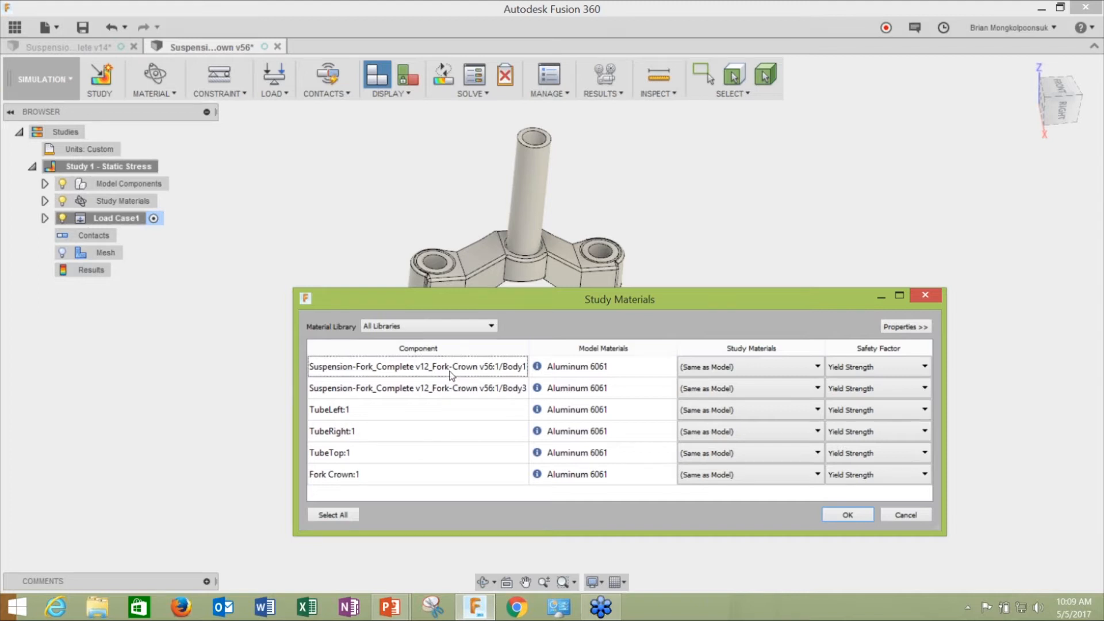
click(914, 516)
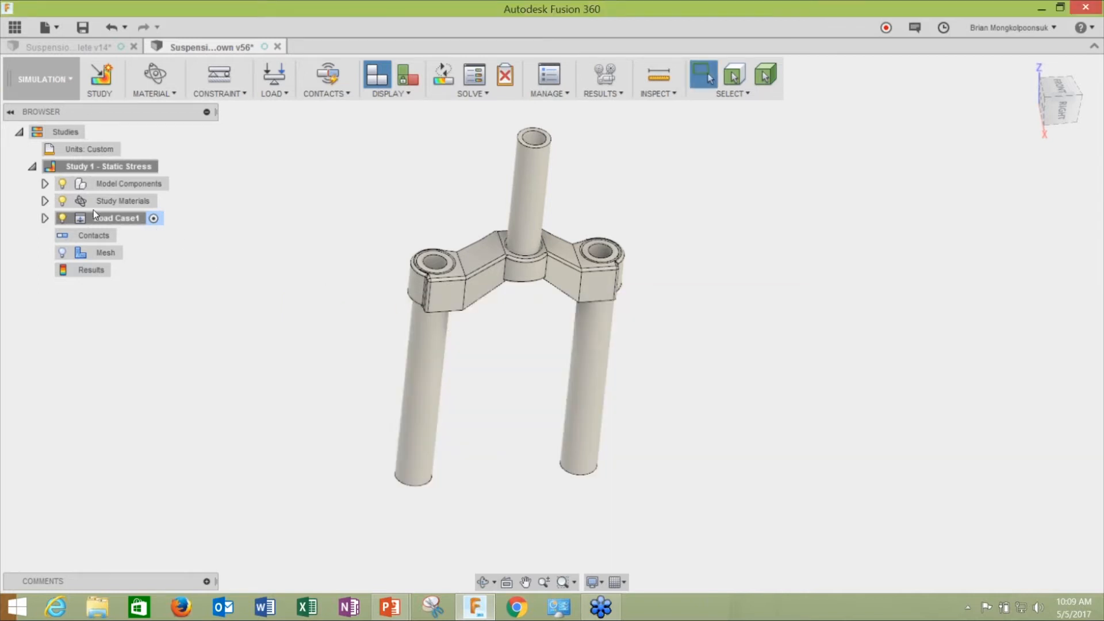
- Suppress Body1 and Body3 in the study's model components to exclude them from the simulation
click(45, 184)
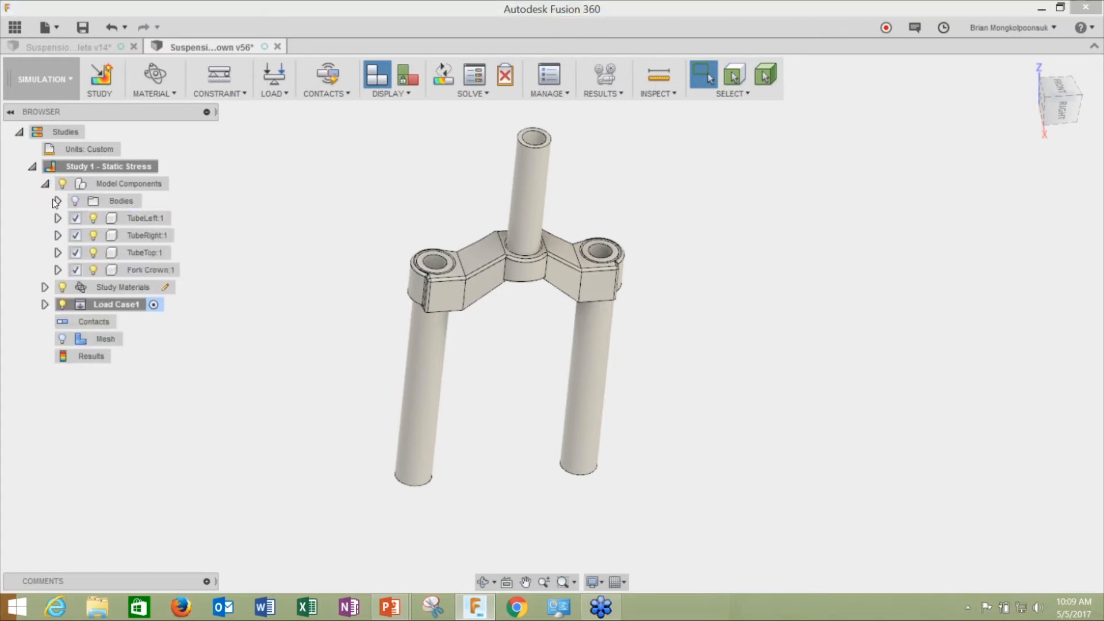
click(58, 201)
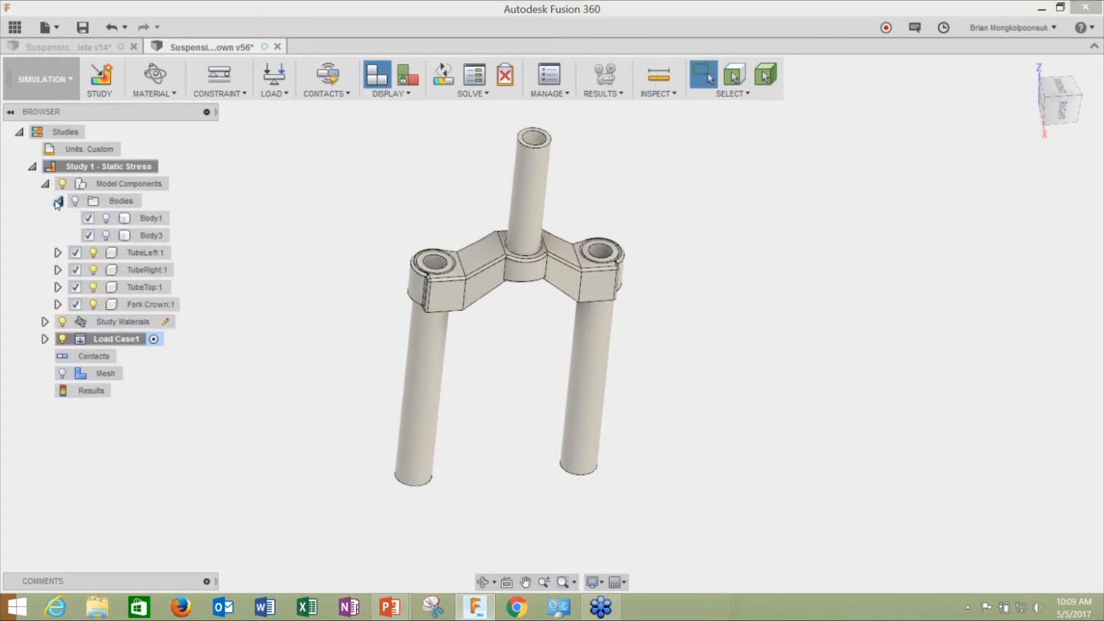
click(89, 219)
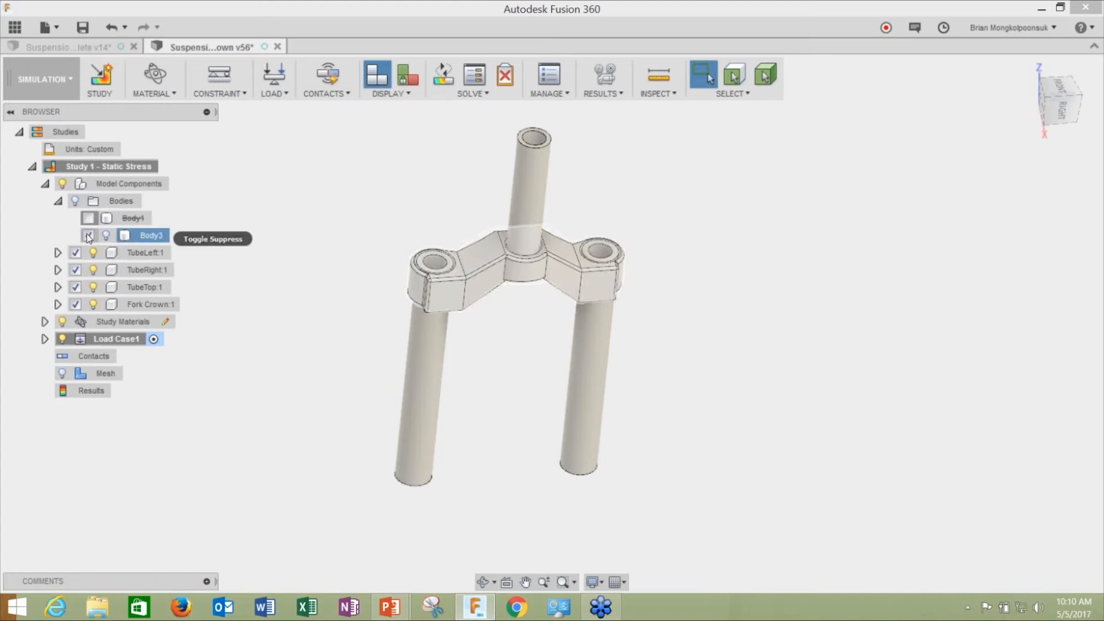
click(45, 184)
click(31, 167)
click(32, 166)
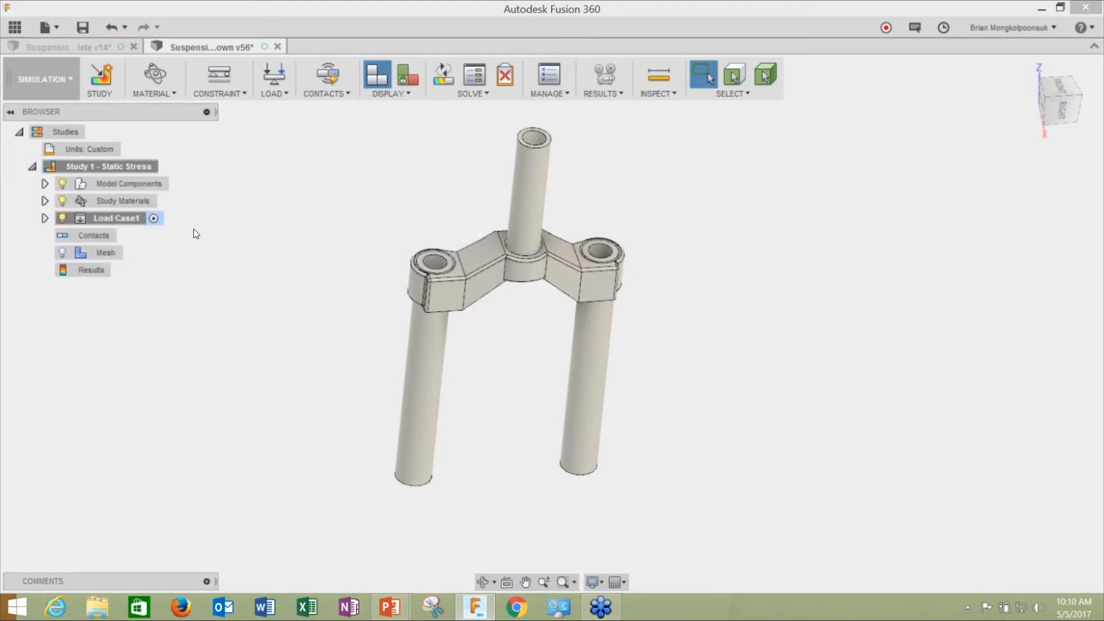
- Assign Polypropylene as the fork crown's study material, with Yield Strength as its safety factor basis
click(157, 78)
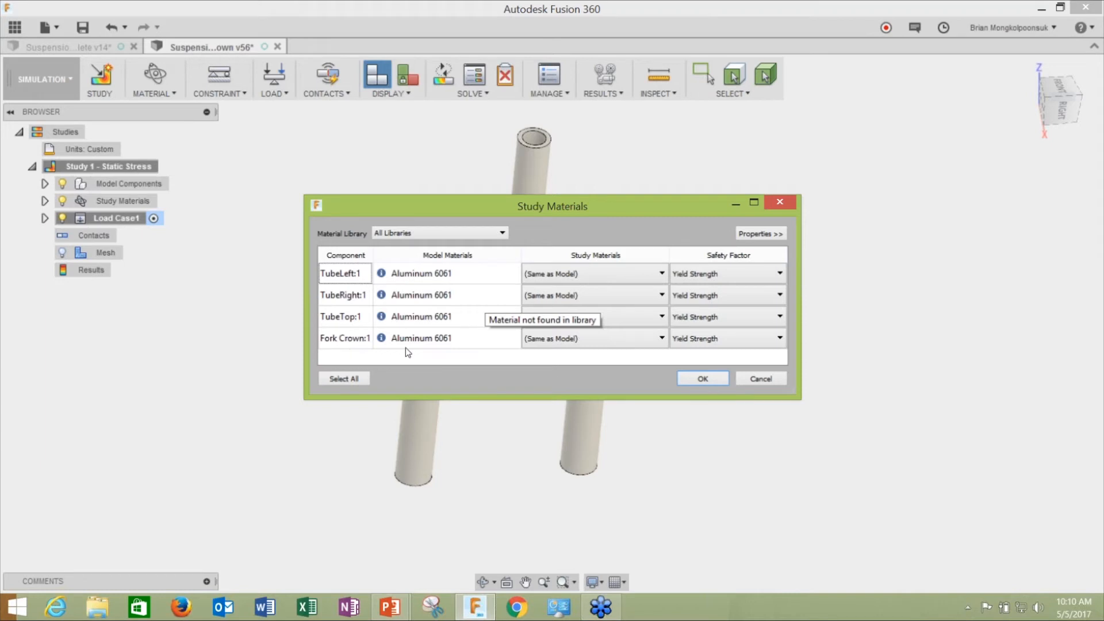
click(590, 347)
drag(664, 365, 660, 438)
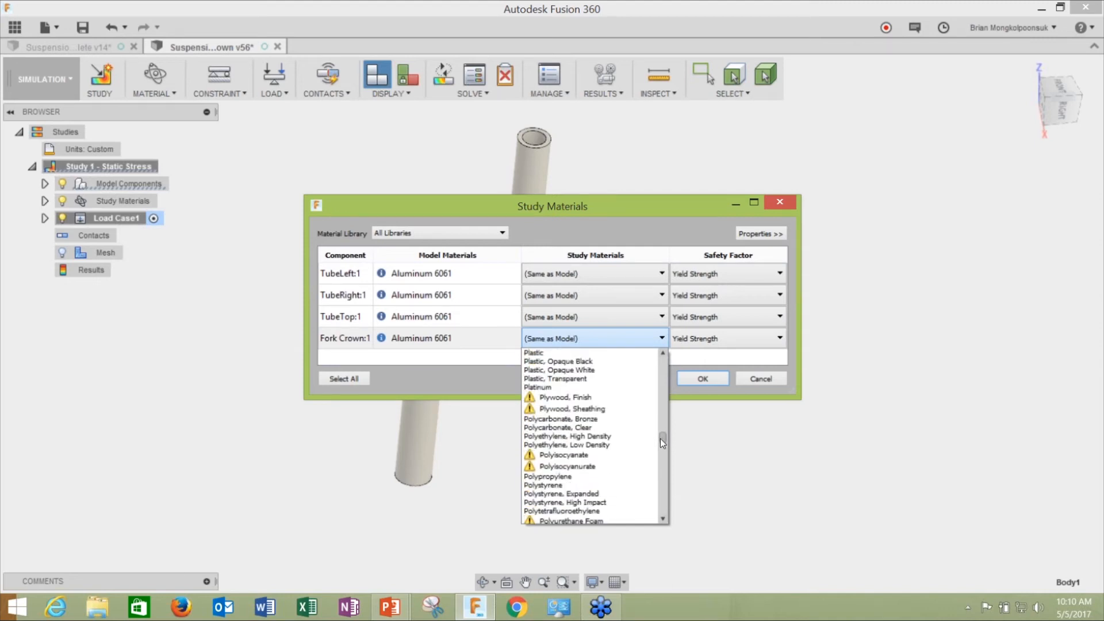
click(549, 476)
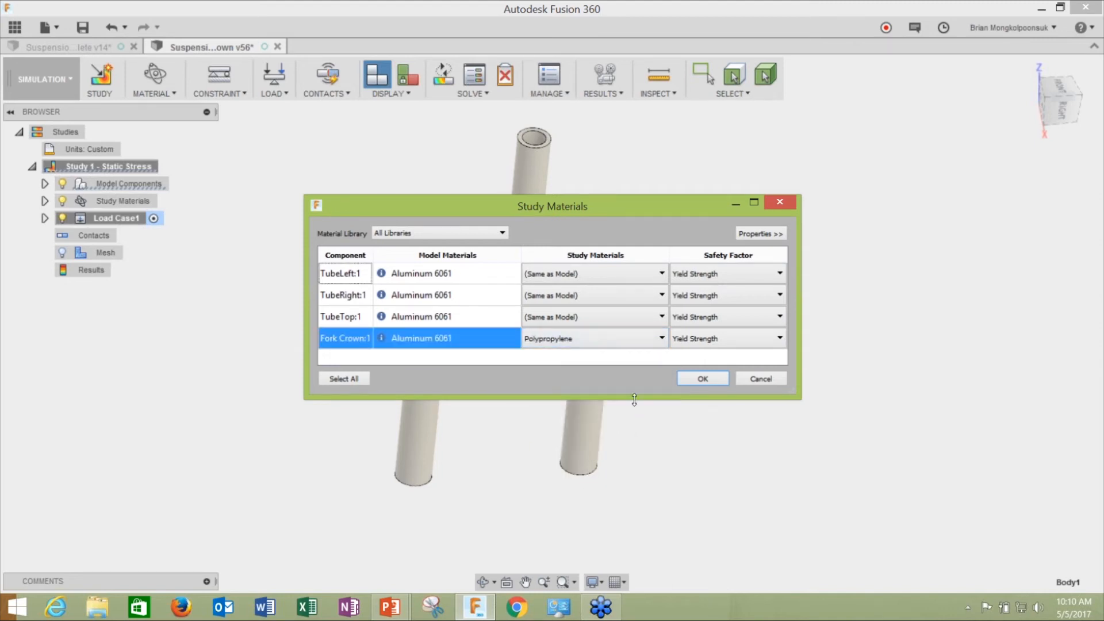
click(703, 344)
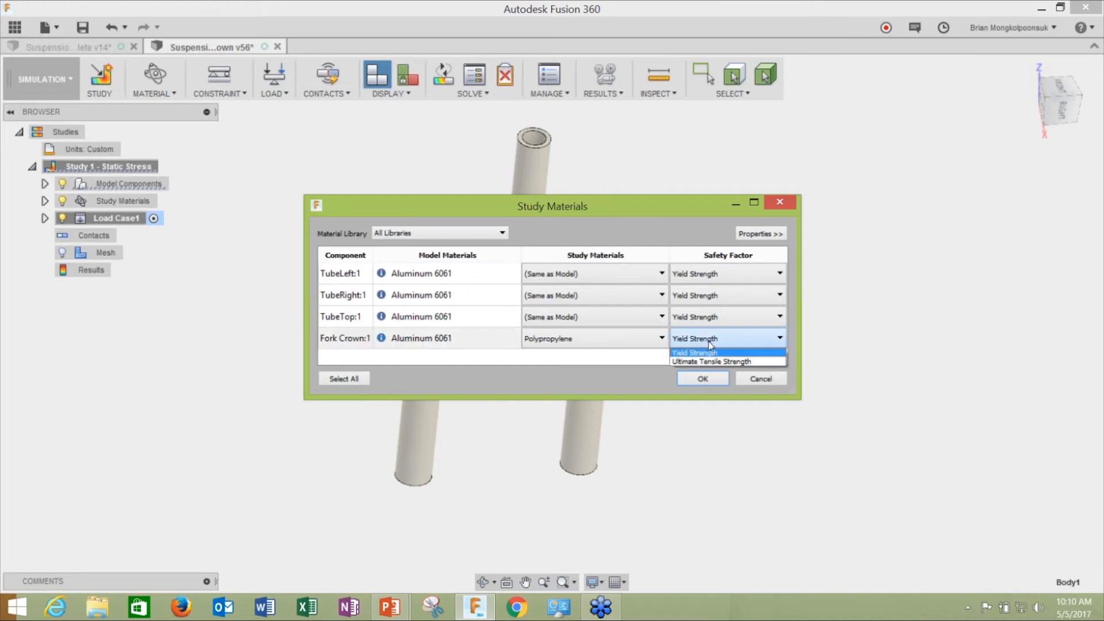
click(719, 341)
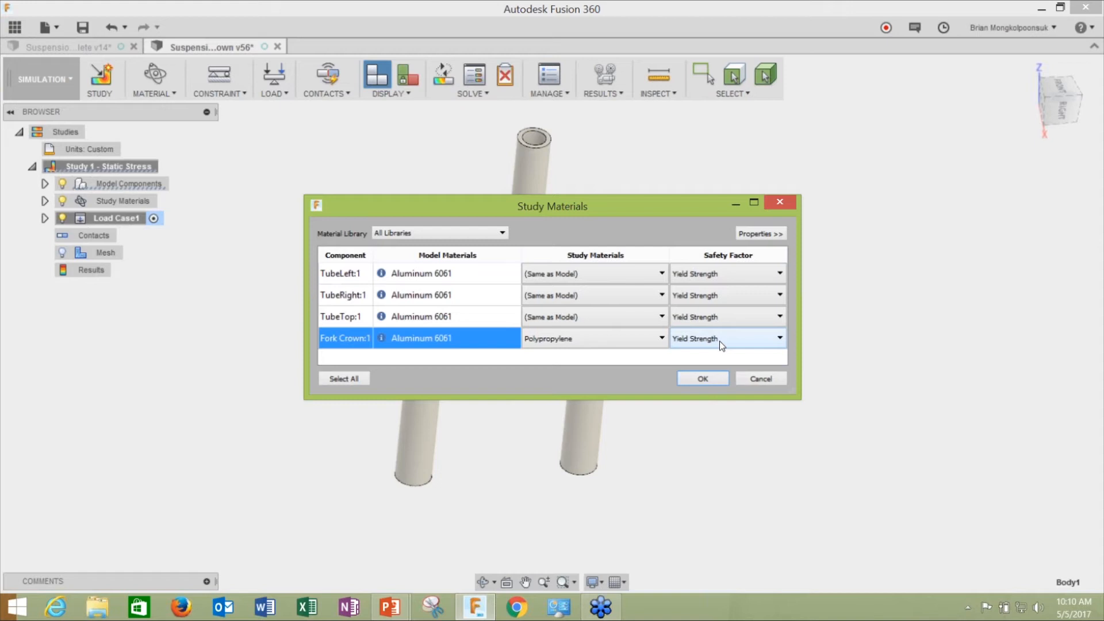
click(719, 341)
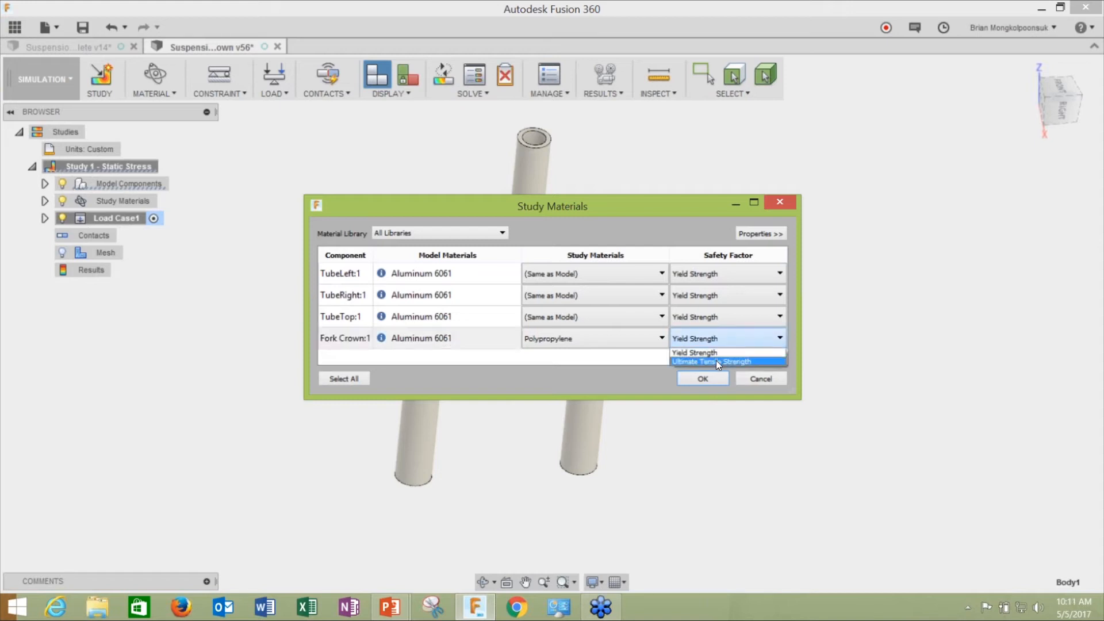
click(713, 350)
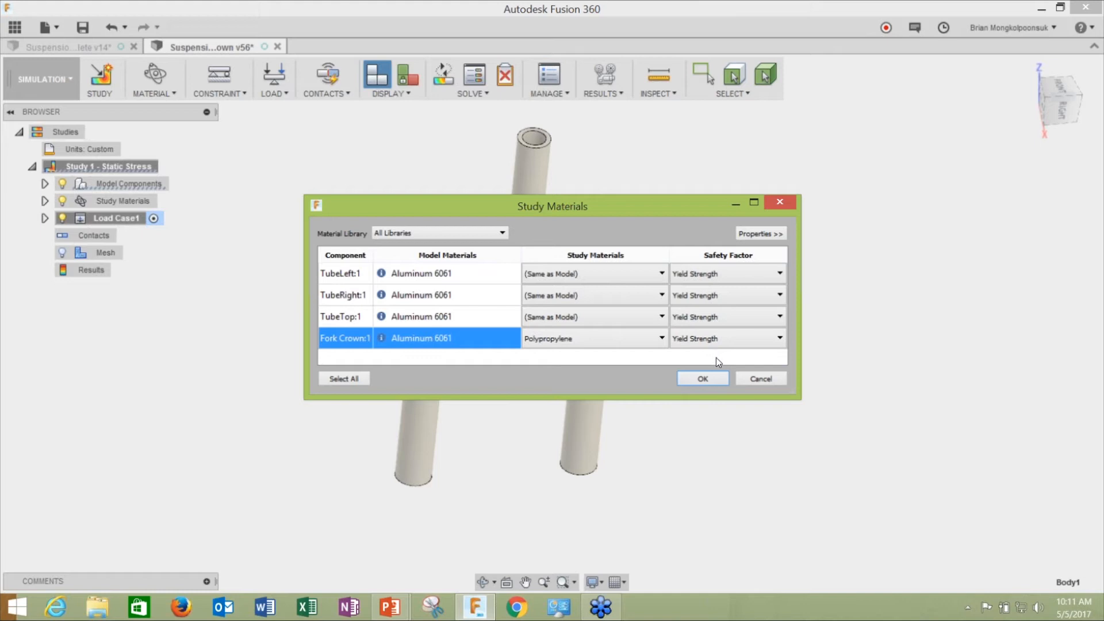
click(704, 379)
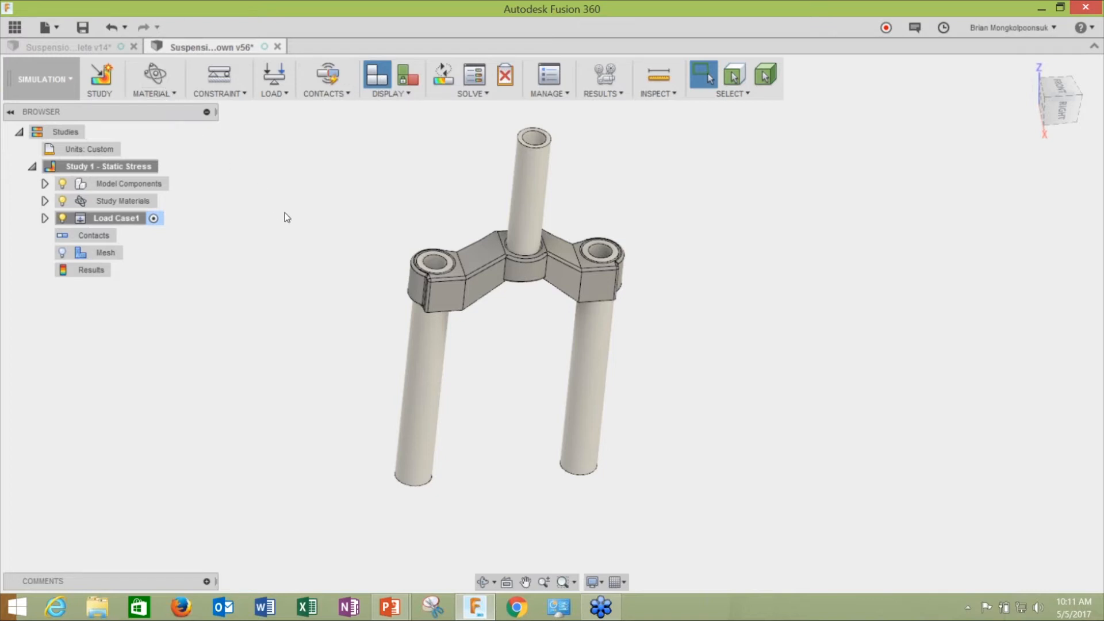
- Set up a Fixed structural constraint targeting the lower end faces of the left and right fork tubes
click(218, 80)
shift+middle_drag(540, 384, 516, 227)
scroll(505, 377, up, 4)
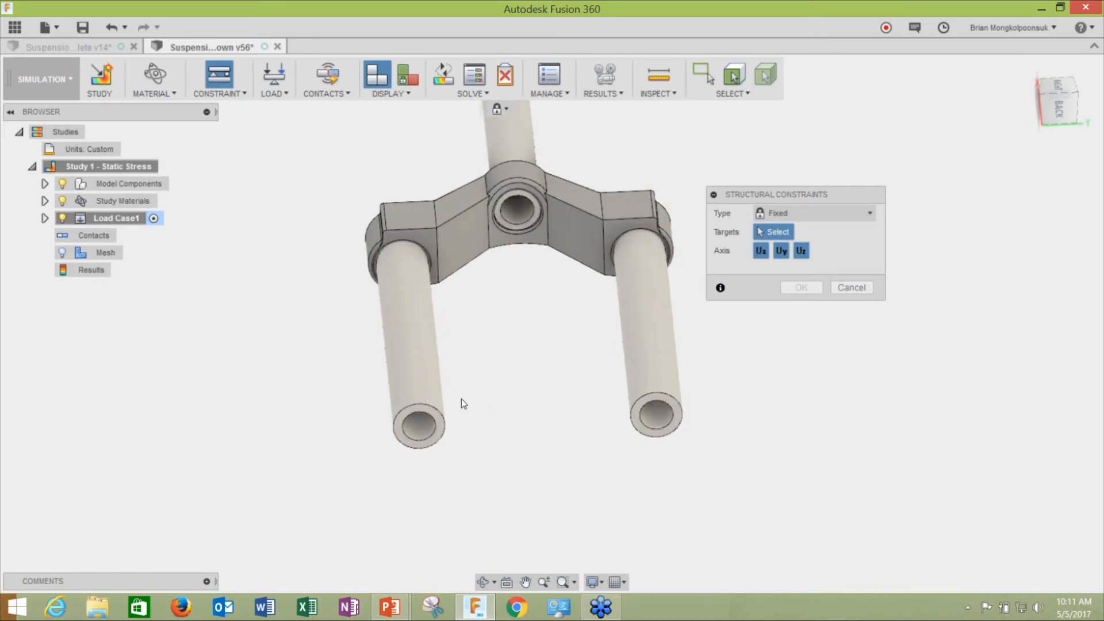
click(430, 426)
scroll(430, 427, up, 4)
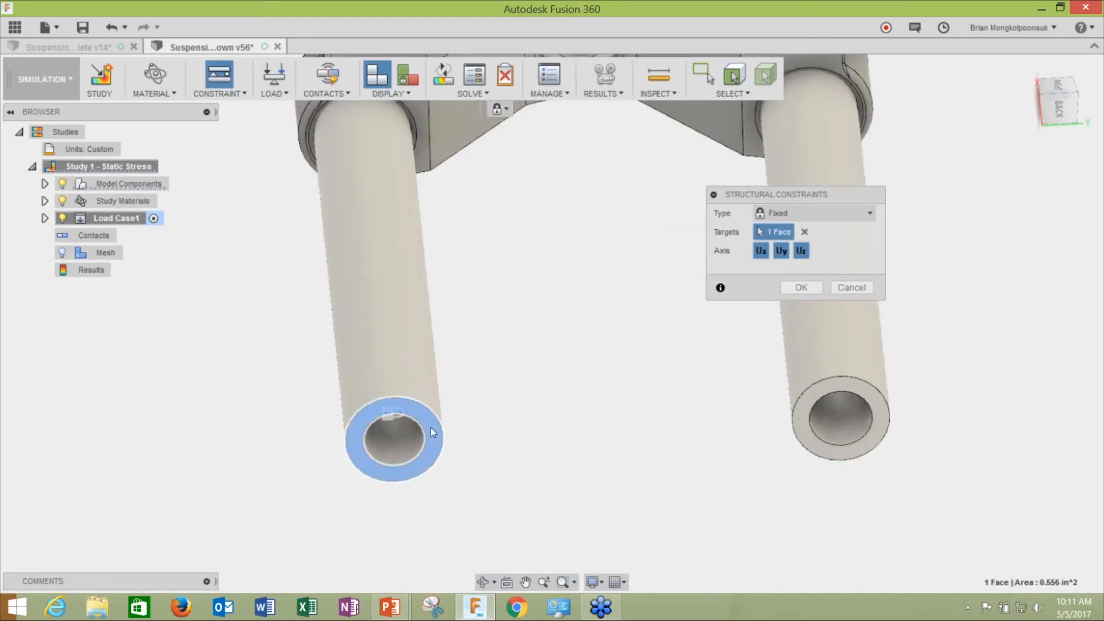
click(816, 389)
scroll(665, 411, down, 3)
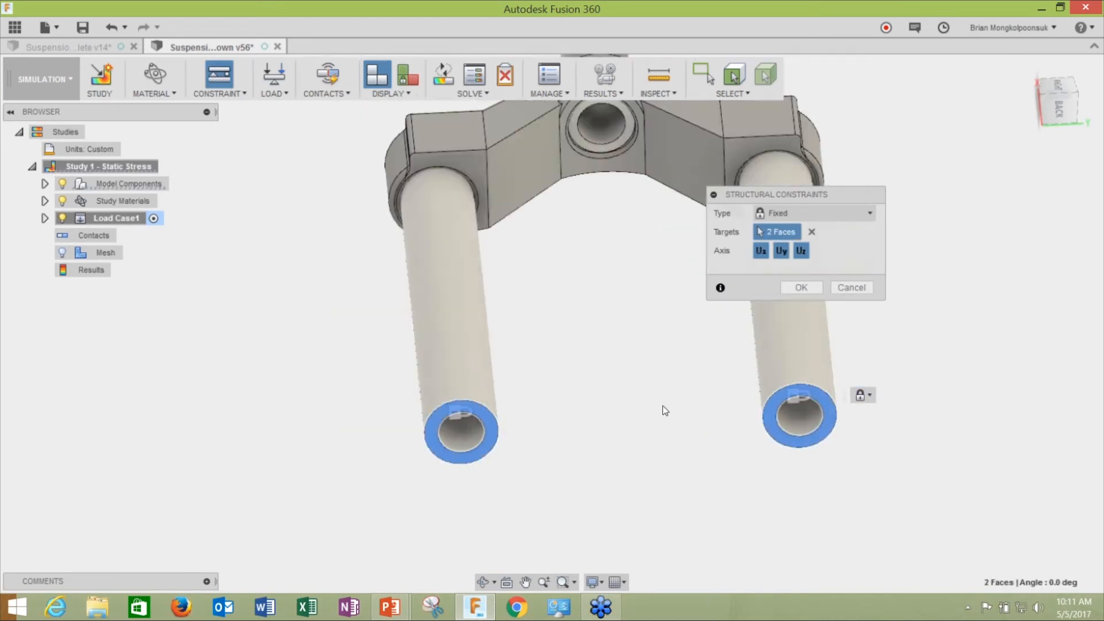
scroll(673, 397, down, 3)
scroll(774, 352, up, 5)
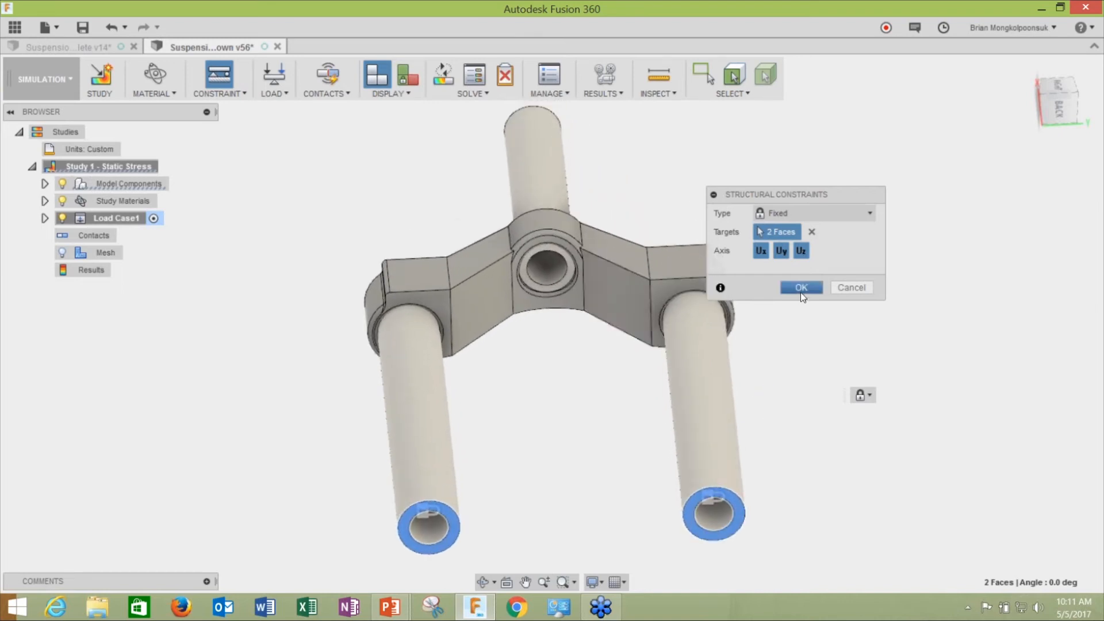
- Apply the constraint on the two tube faces as Fixed, with the Ux, Uy and Uz axes locked
click(810, 215)
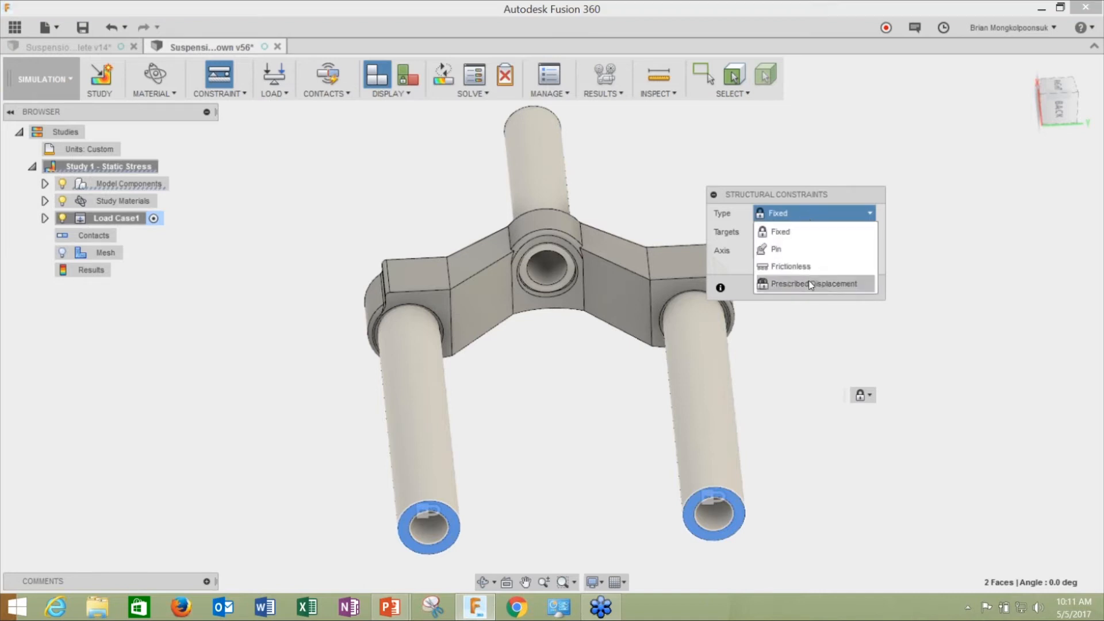
click(817, 230)
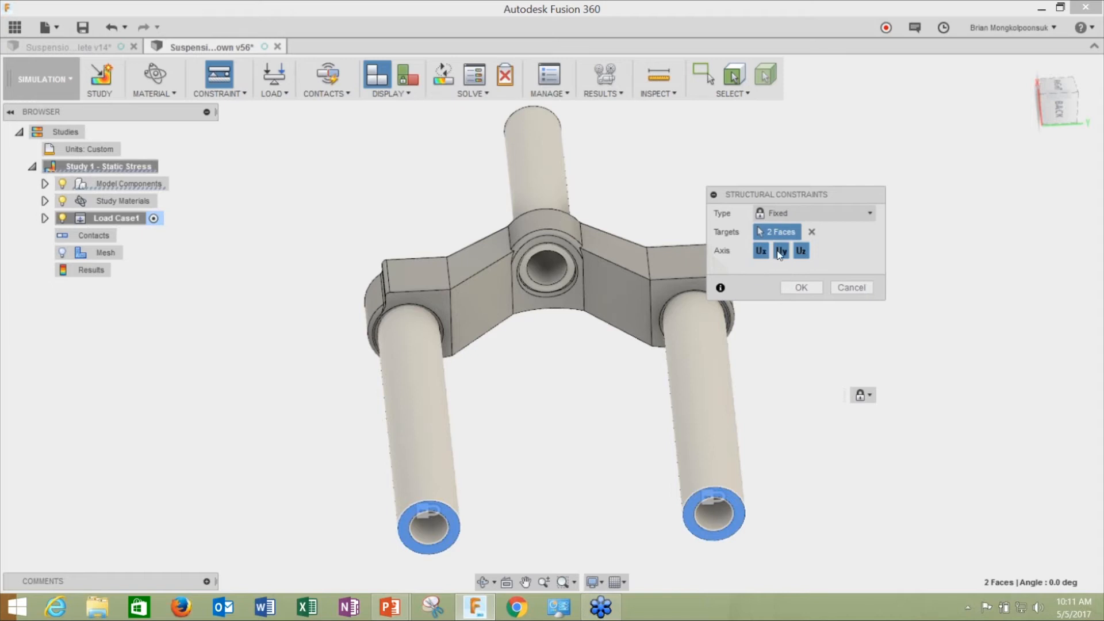
click(760, 253)
click(761, 253)
click(761, 251)
click(761, 253)
click(803, 289)
- Set up a structural Force load targeting the upper end face of the top tube
scroll(667, 306, down, 5)
shift+middle_drag(742, 307, 744, 375)
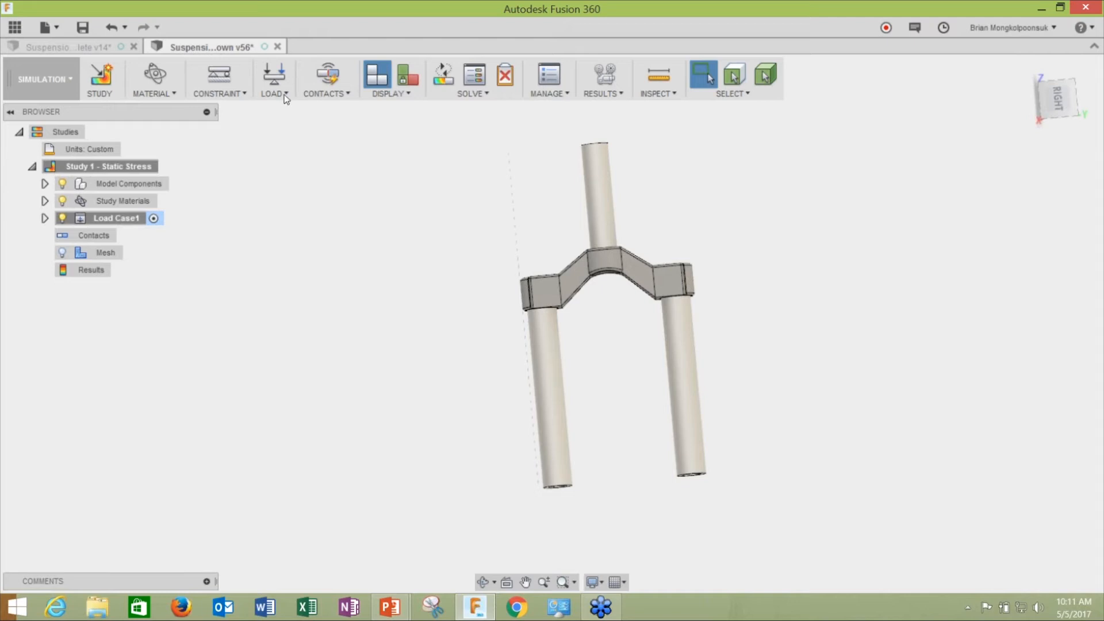
click(273, 79)
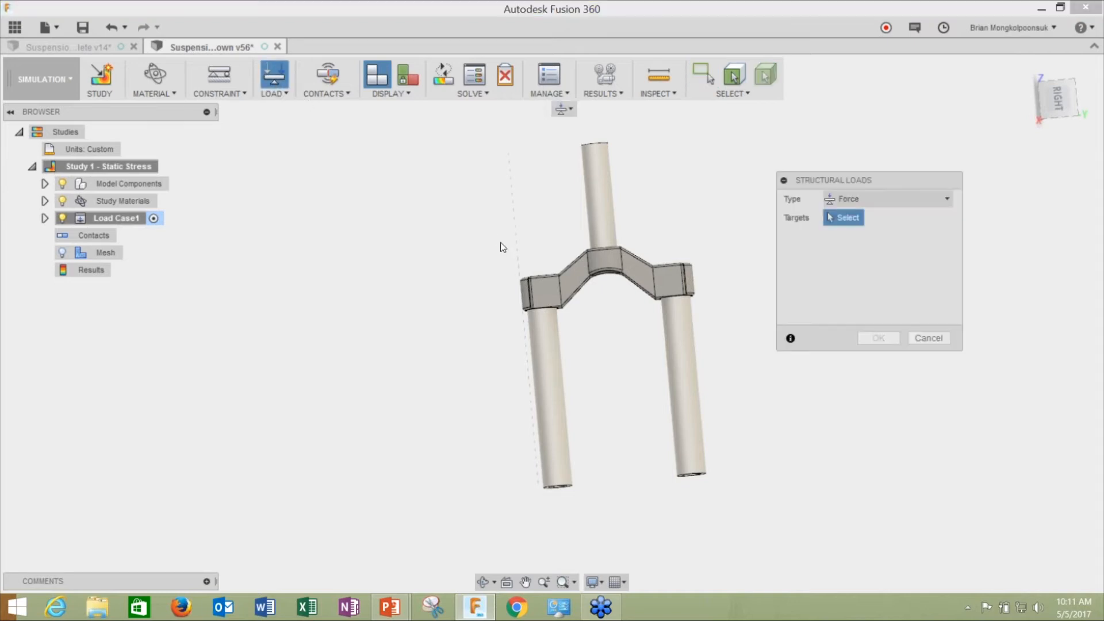
shift+middle_drag(653, 216, 648, 275)
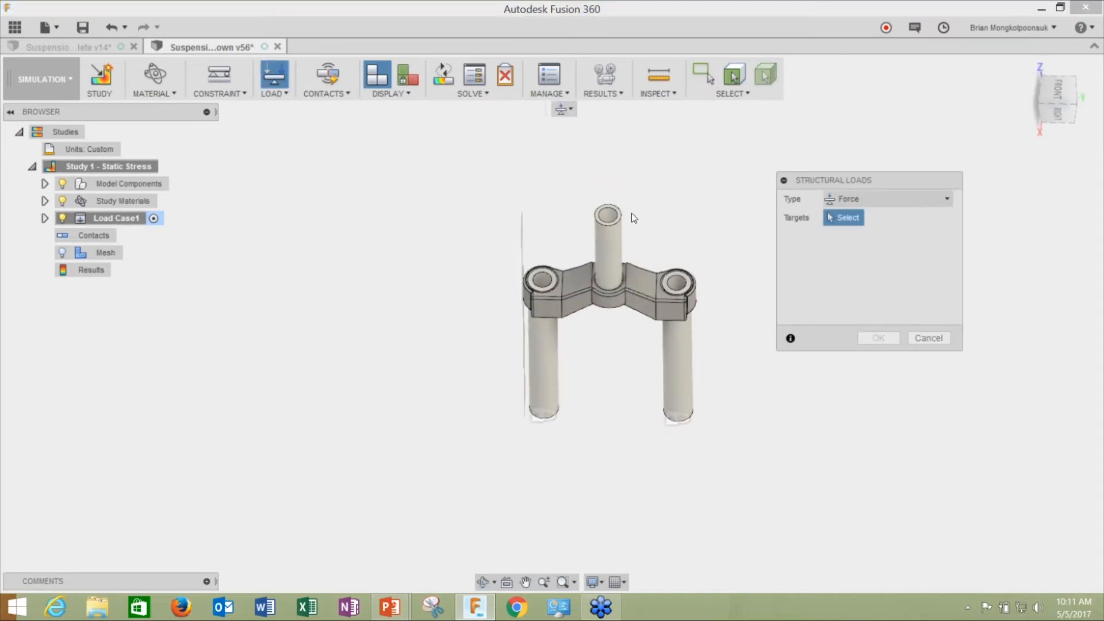
scroll(632, 213, up, 8)
scroll(604, 227, up, 4)
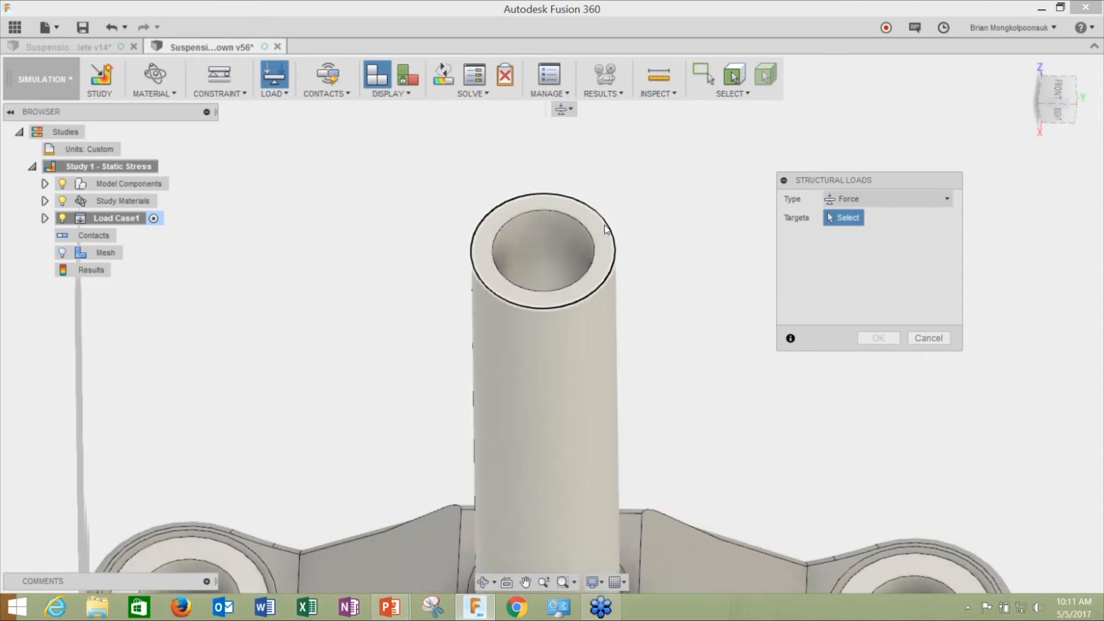
click(601, 230)
scroll(659, 234, down, 8)
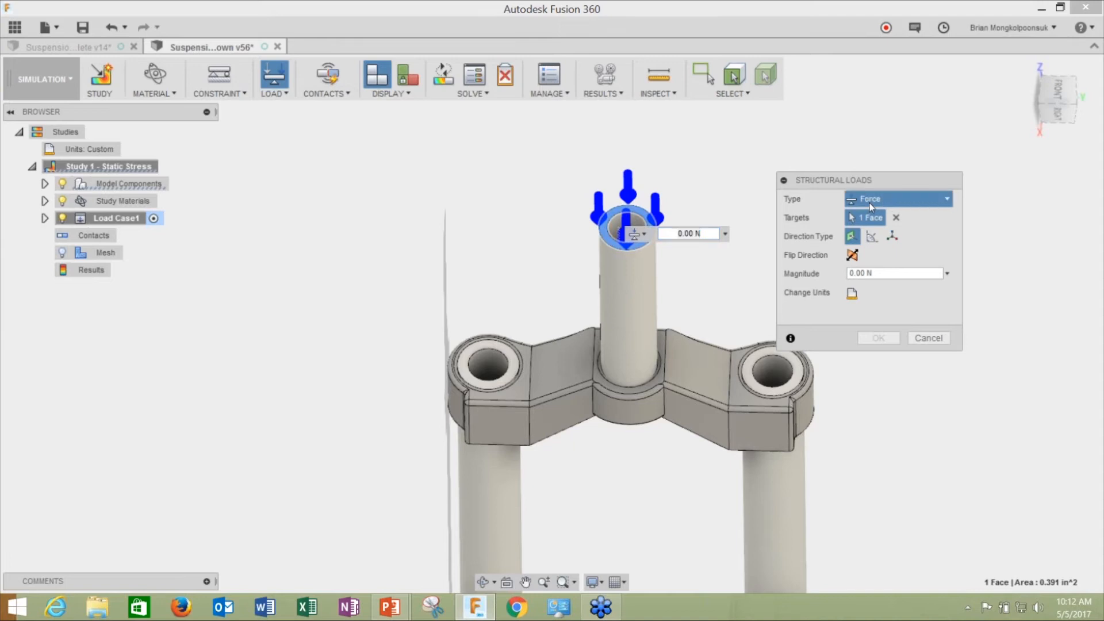
- Set the load's magnitude to 6000 N, keeping Force as the type and N as the unit, and apply it
click(914, 199)
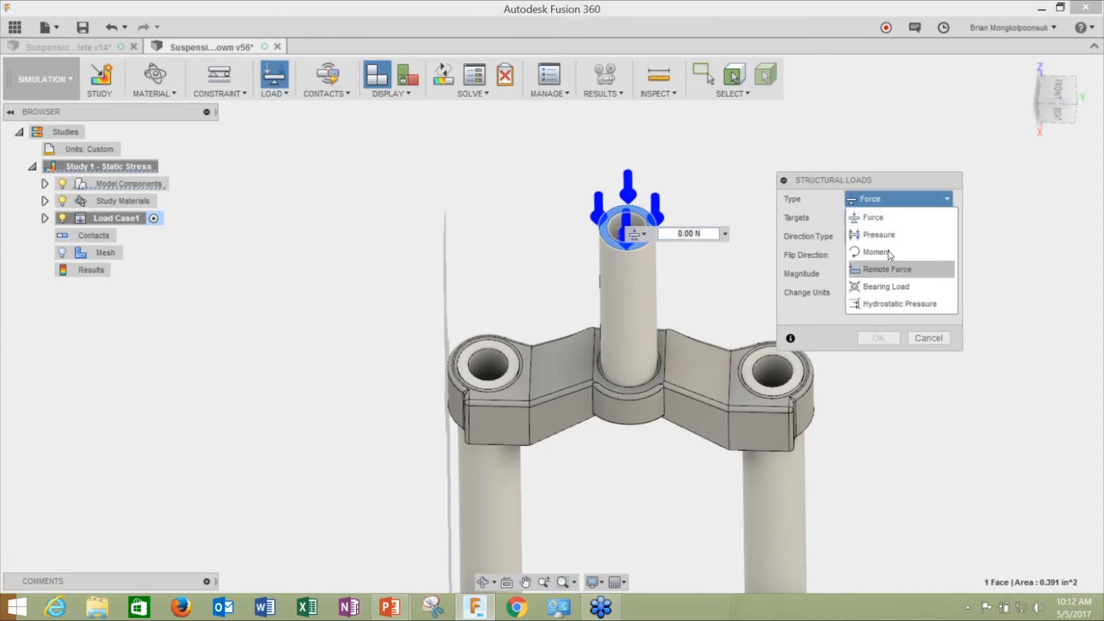
click(883, 199)
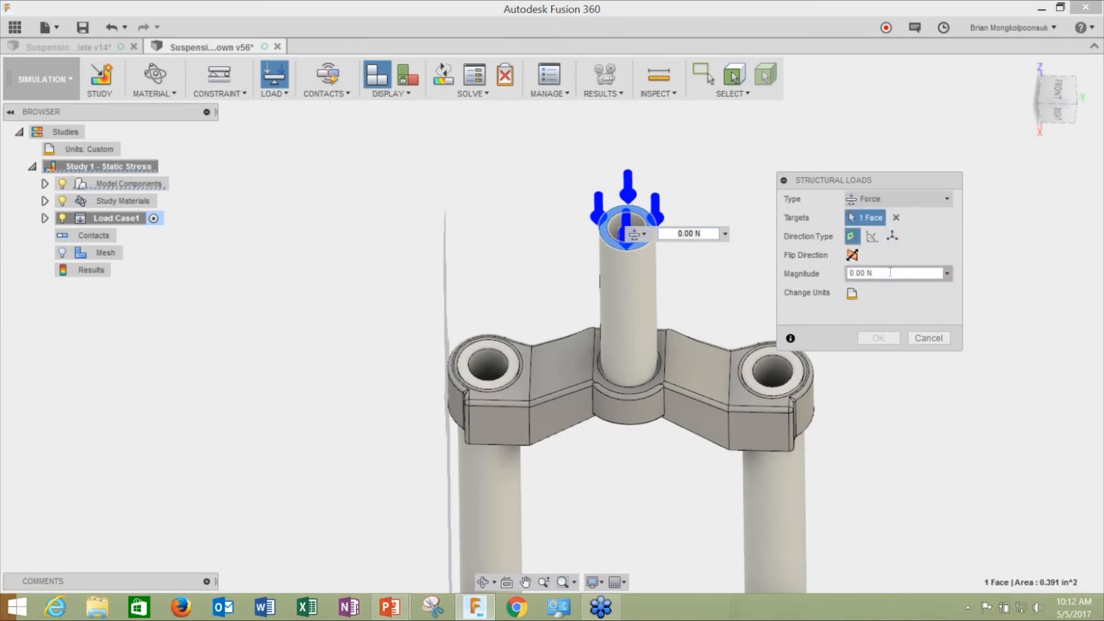
click(890, 272)
text(6000)
click(853, 293)
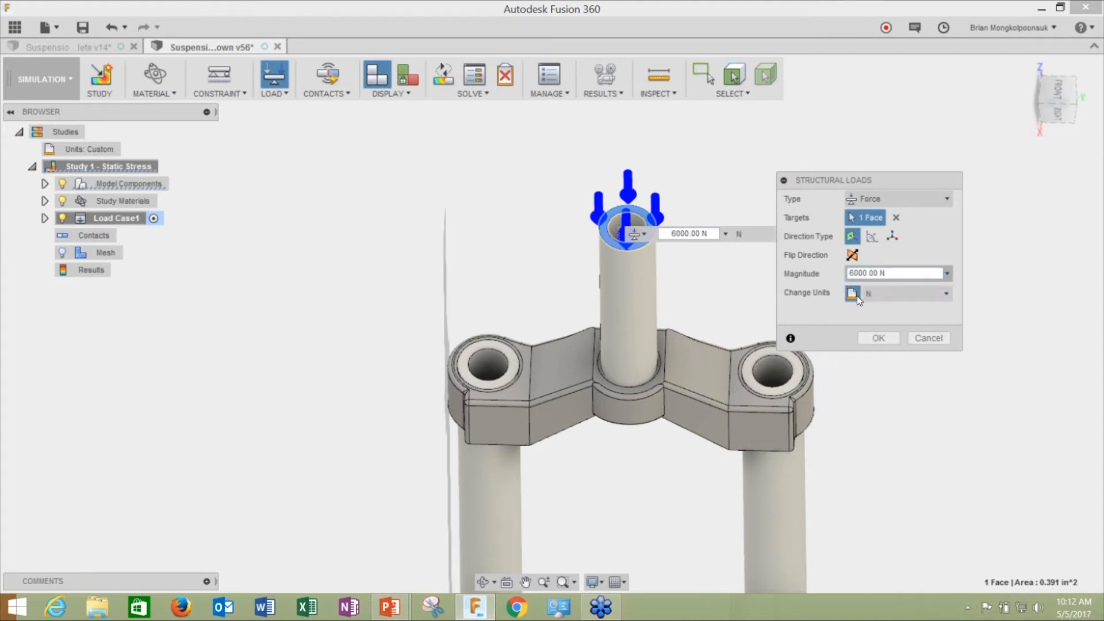
click(910, 296)
click(909, 295)
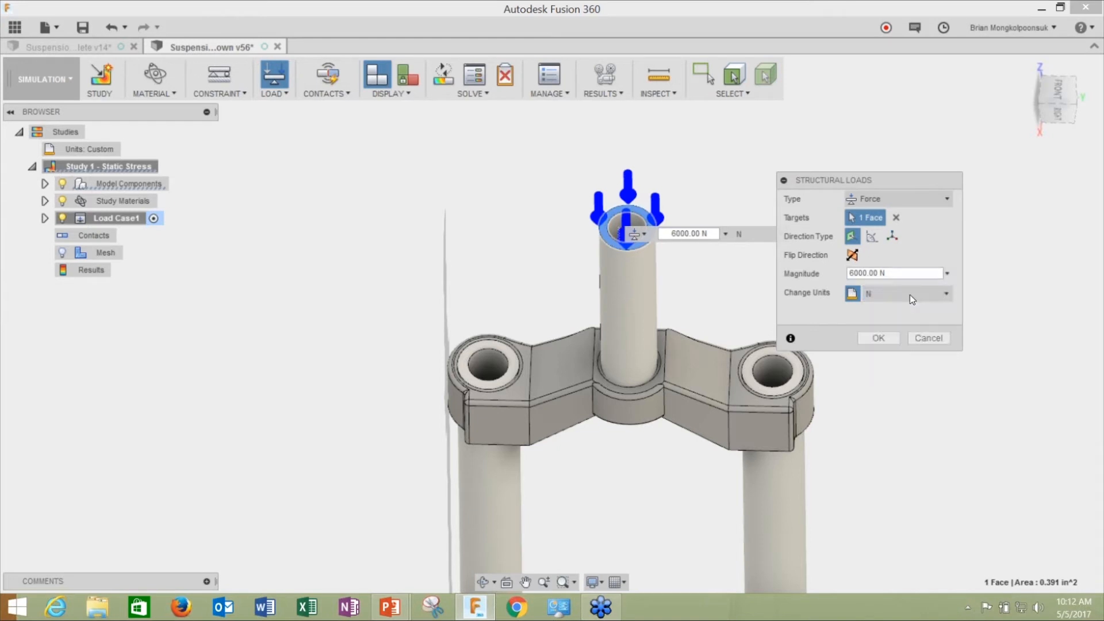
click(889, 336)
scroll(725, 270, down, 3)
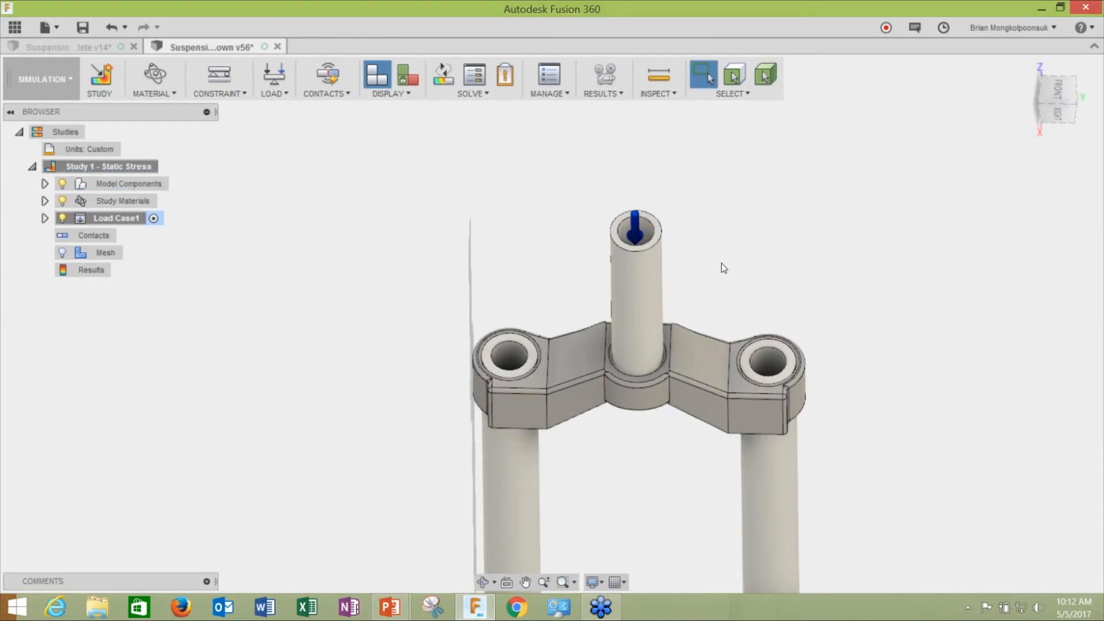
scroll(810, 381, up, 2)
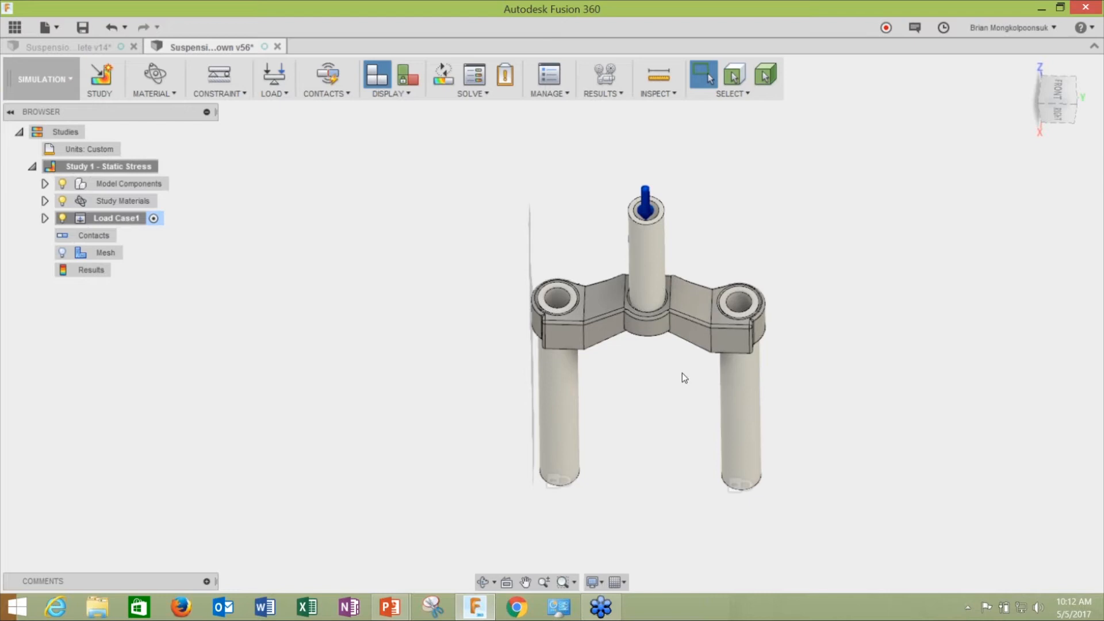
scroll(680, 373, up, 1)
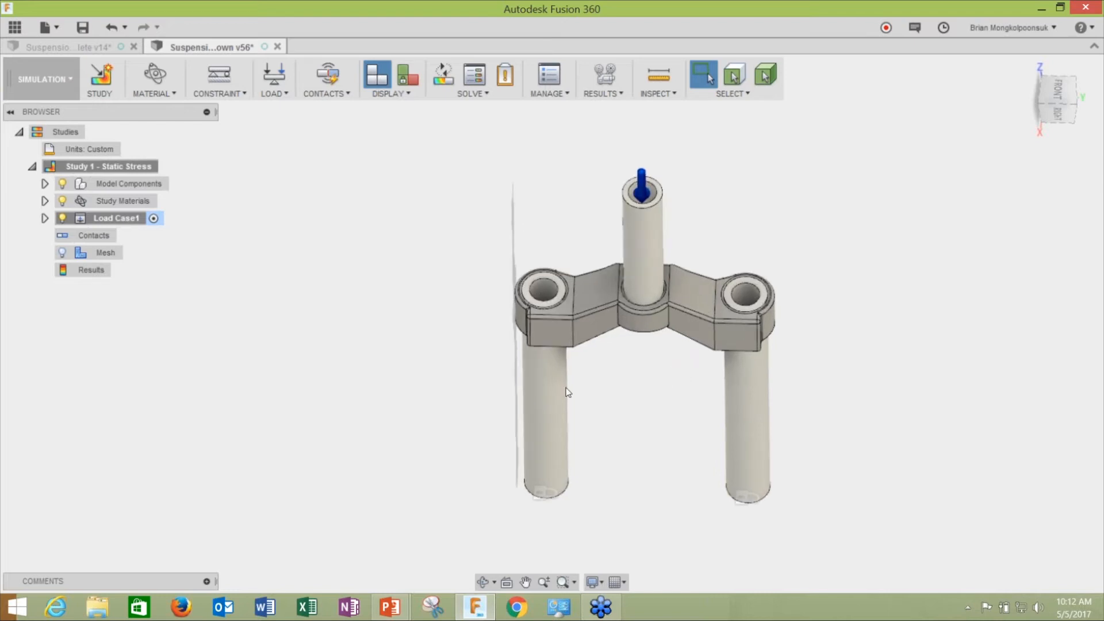
- Generate automatic contacts with a 0.004 in solids detection tolerance, and run the pre-check on the study setup
click(330, 79)
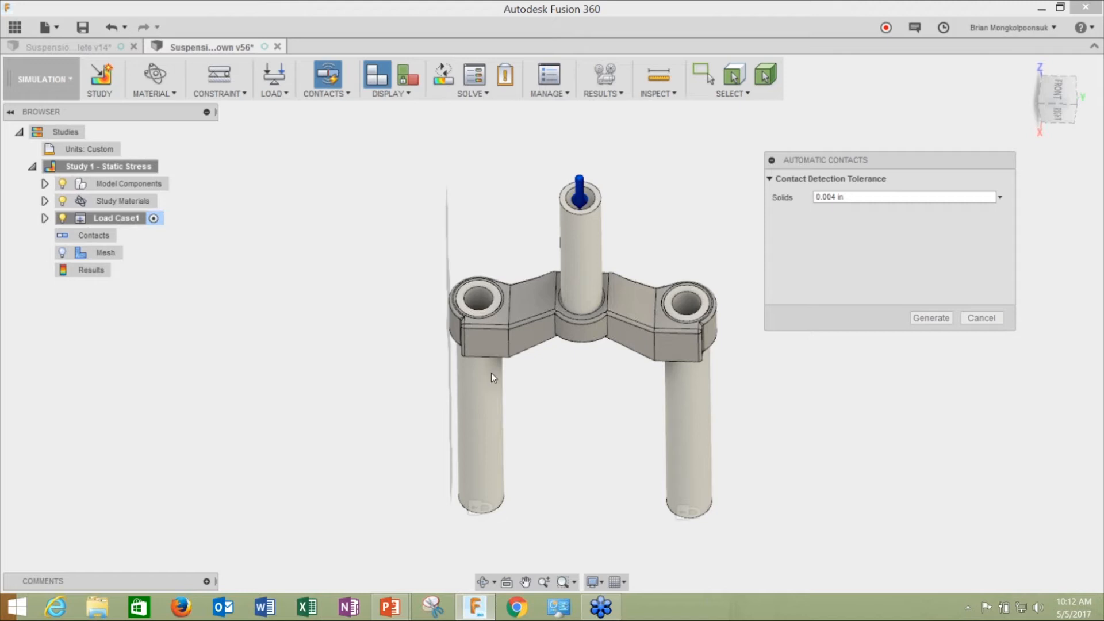
click(927, 319)
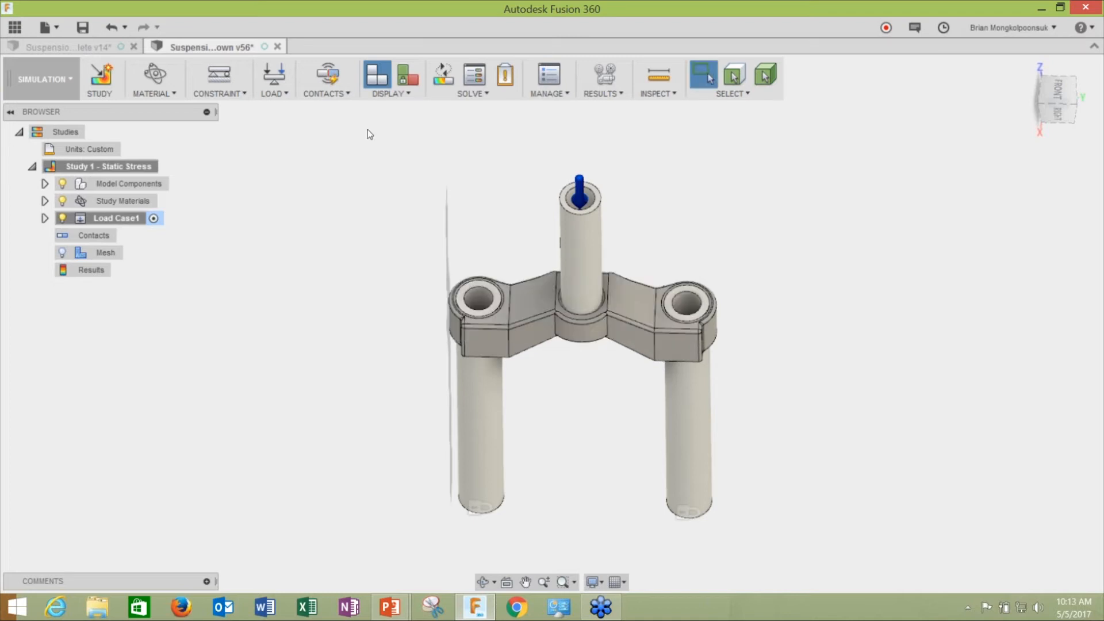
click(504, 85)
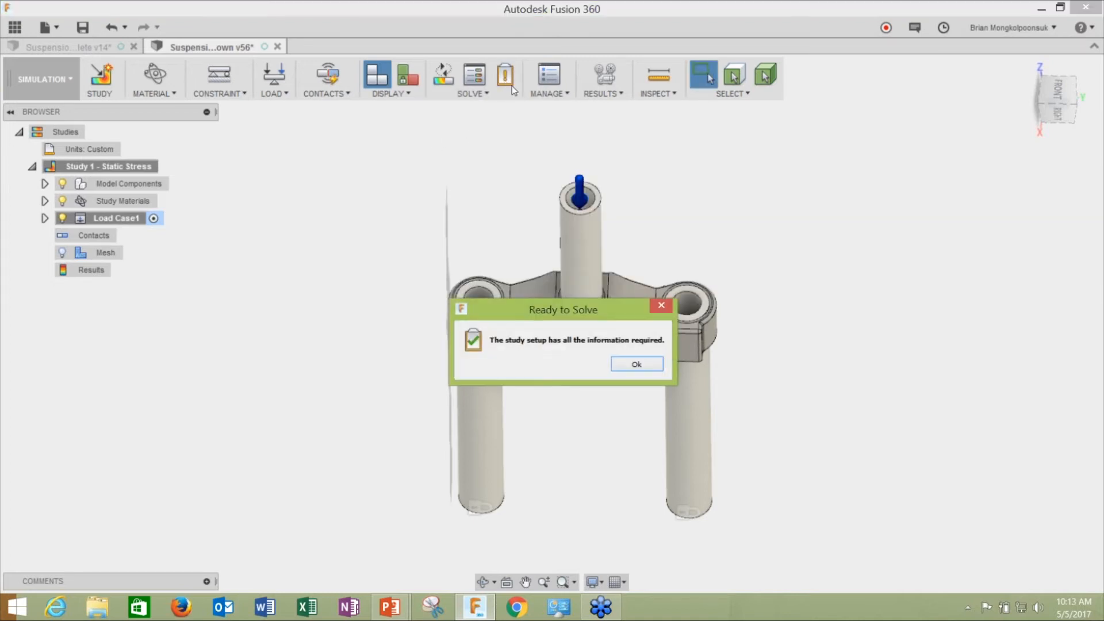
click(640, 361)
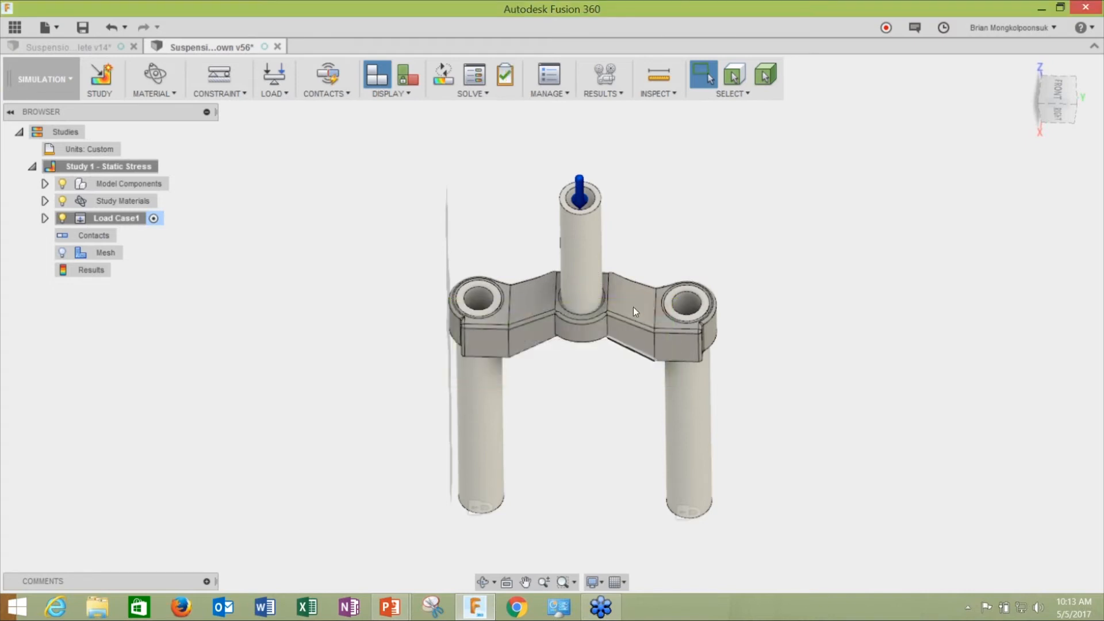
- Review the On Cloud solve option for Study 1 - Static Stress, and solve the study locally
click(440, 79)
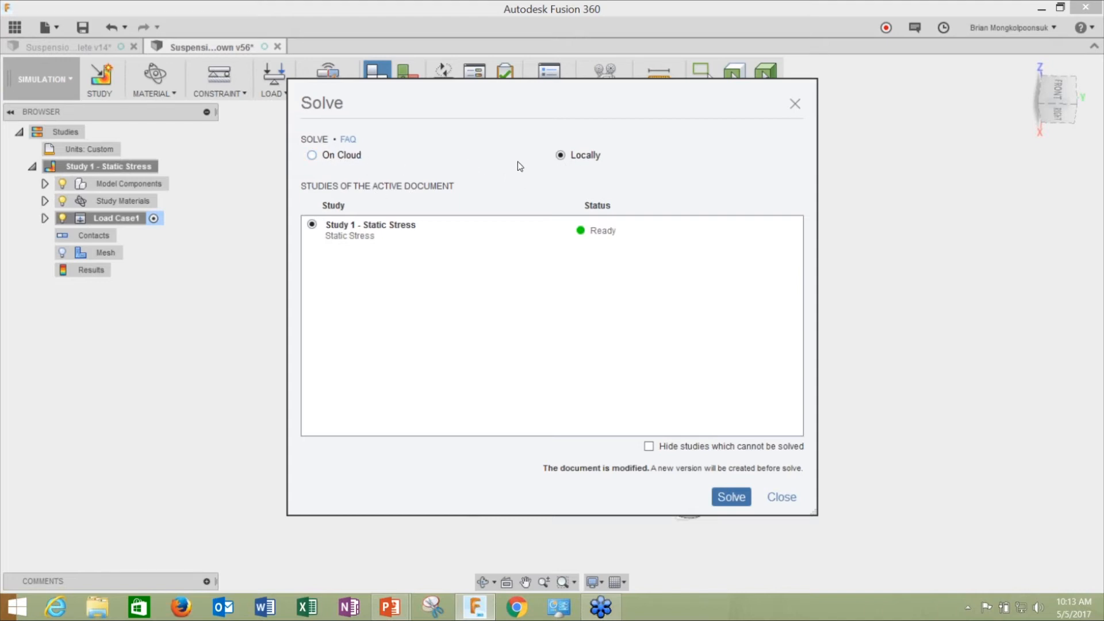
drag(540, 109, 568, 98)
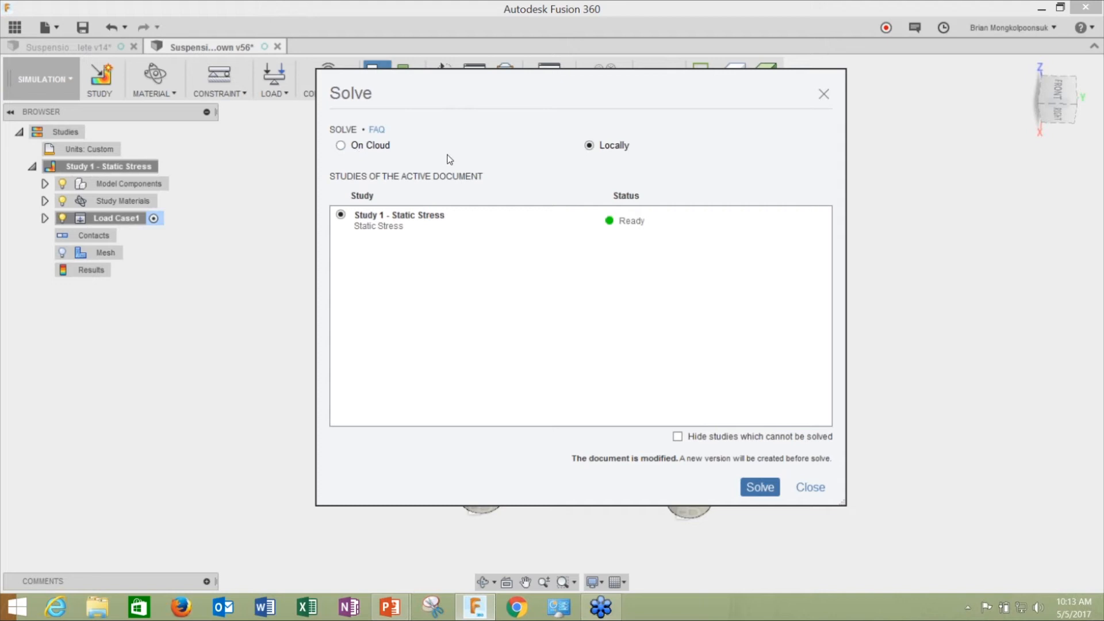
drag(478, 101, 453, 102)
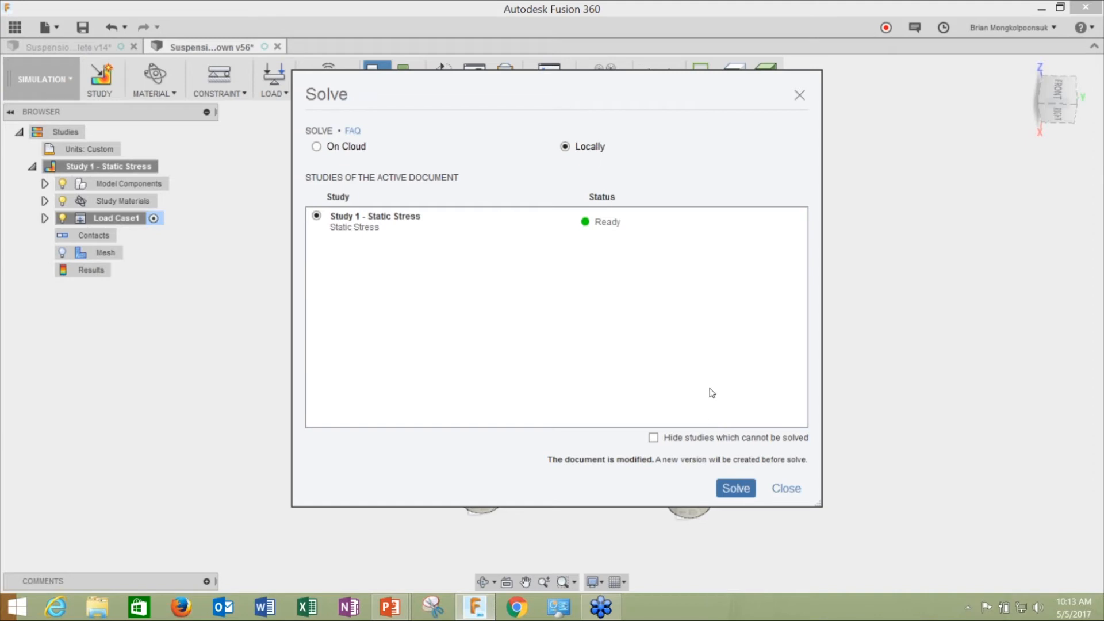
drag(650, 103, 650, 133)
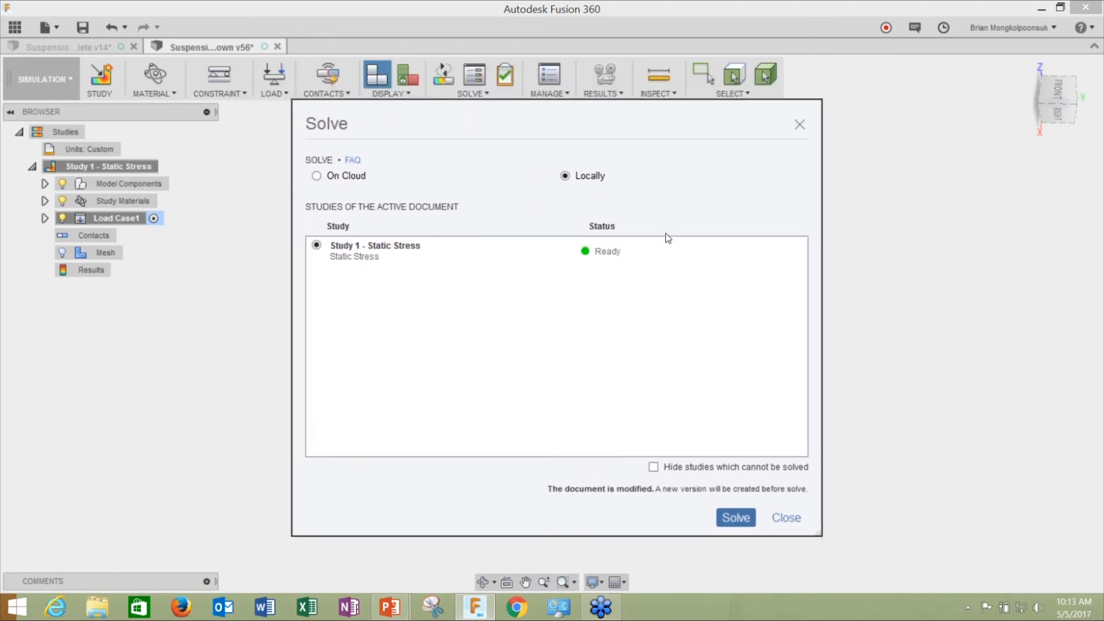
drag(682, 121, 686, 83)
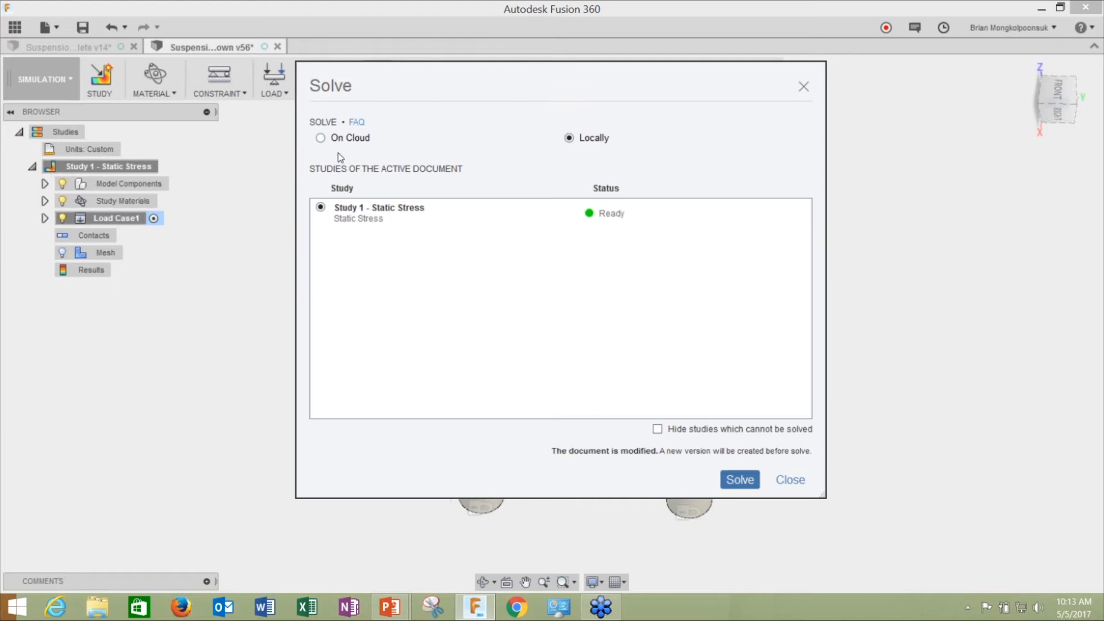
click(319, 138)
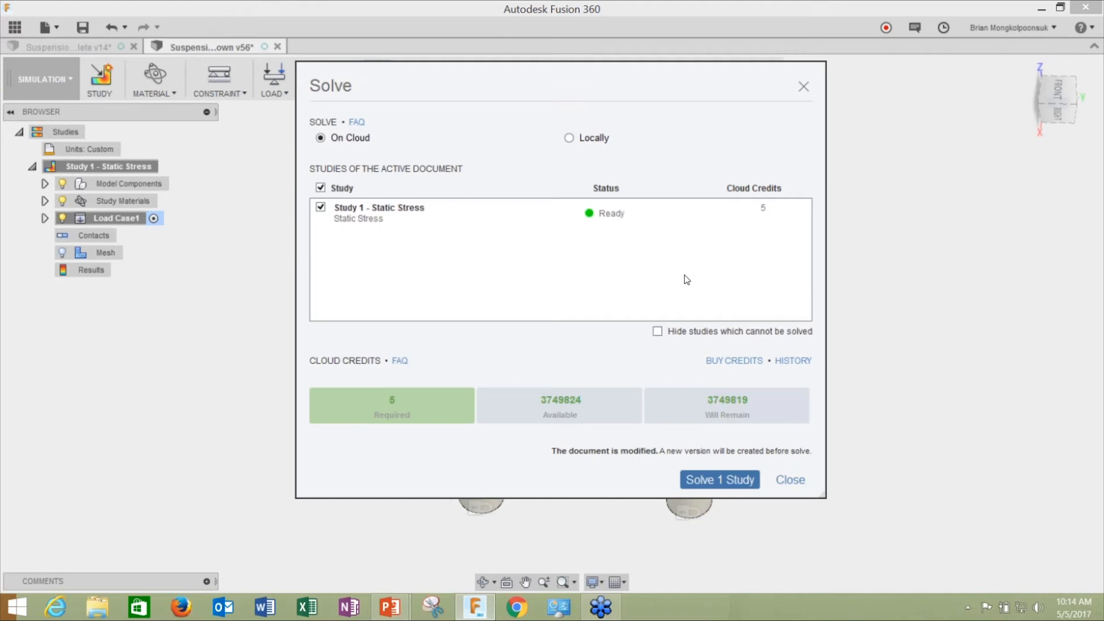
click(593, 138)
drag(613, 94, 753, 233)
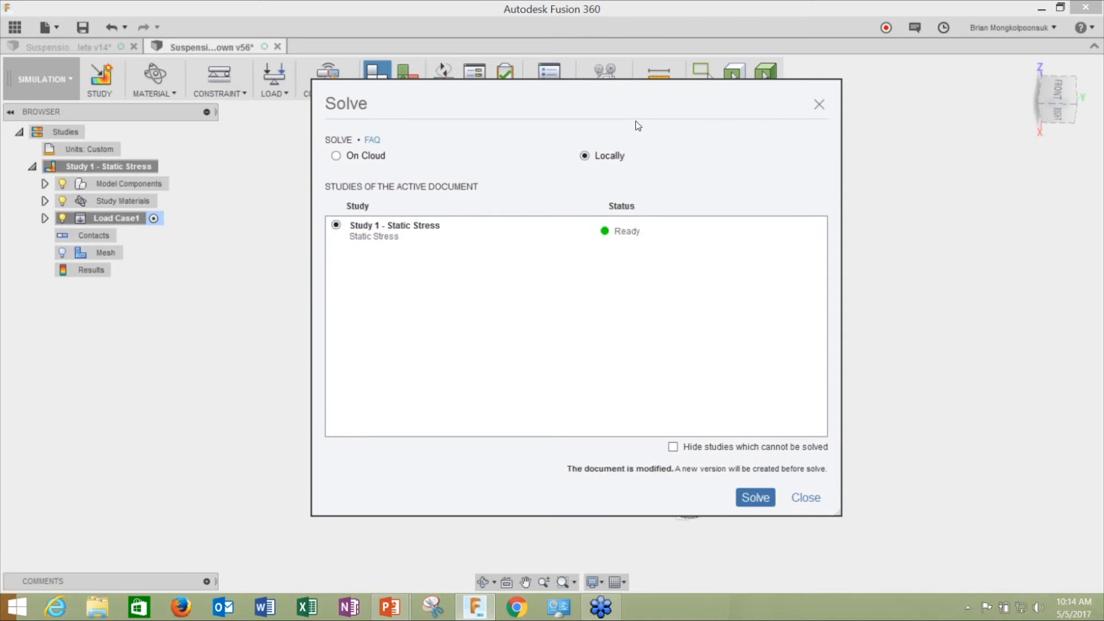
click(747, 495)
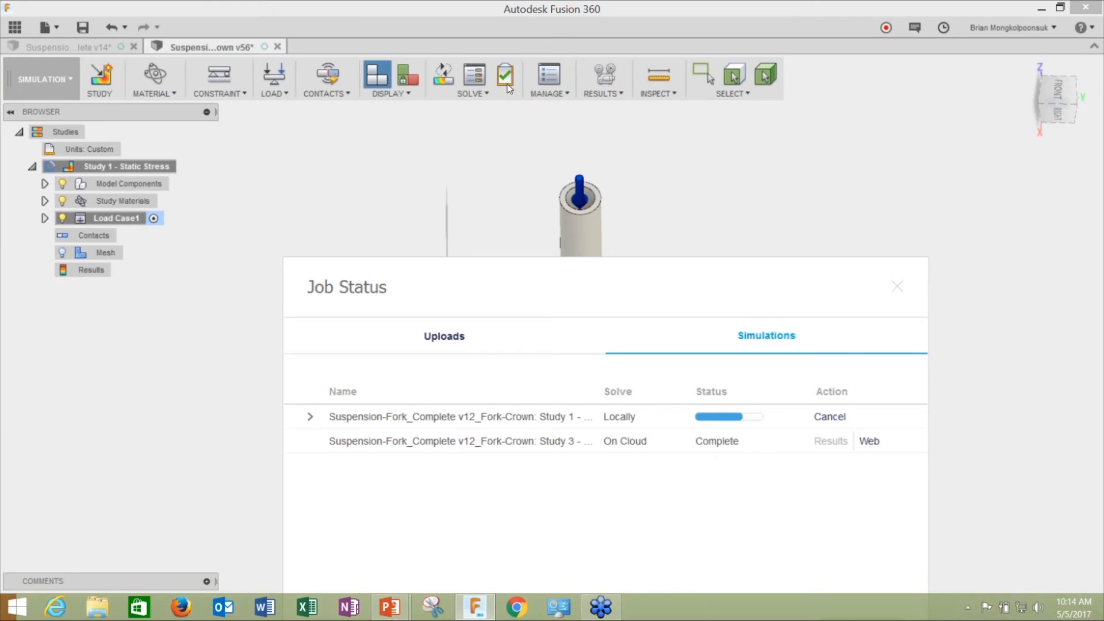
drag(606, 277, 600, 421)
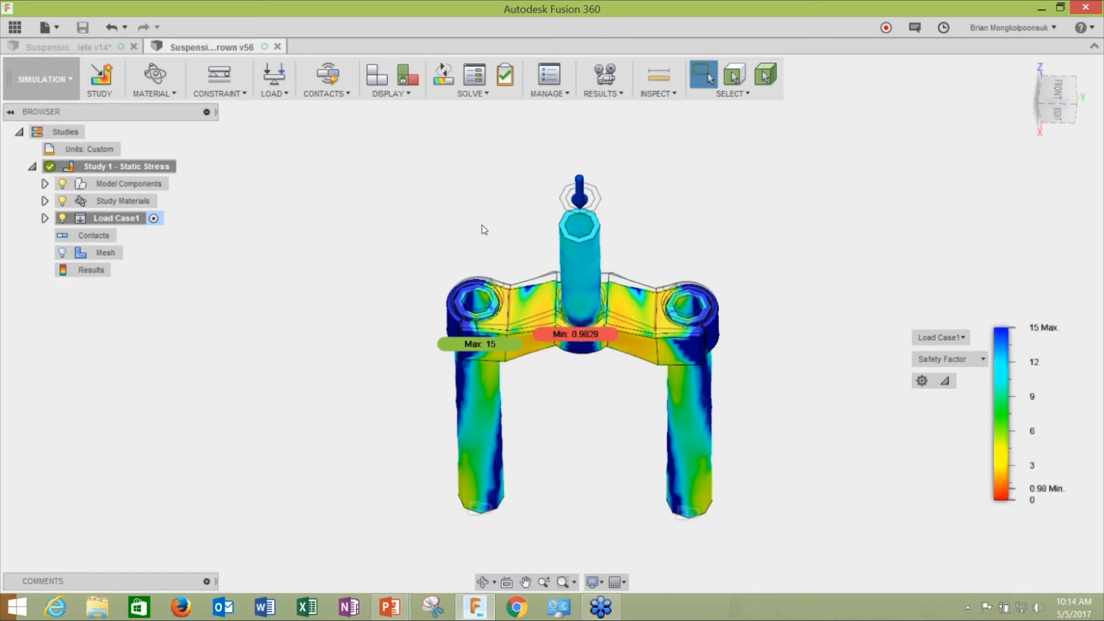
- Switch to the Model workspace and check all four fork components for interference, with coincident faces excluded
click(71, 85)
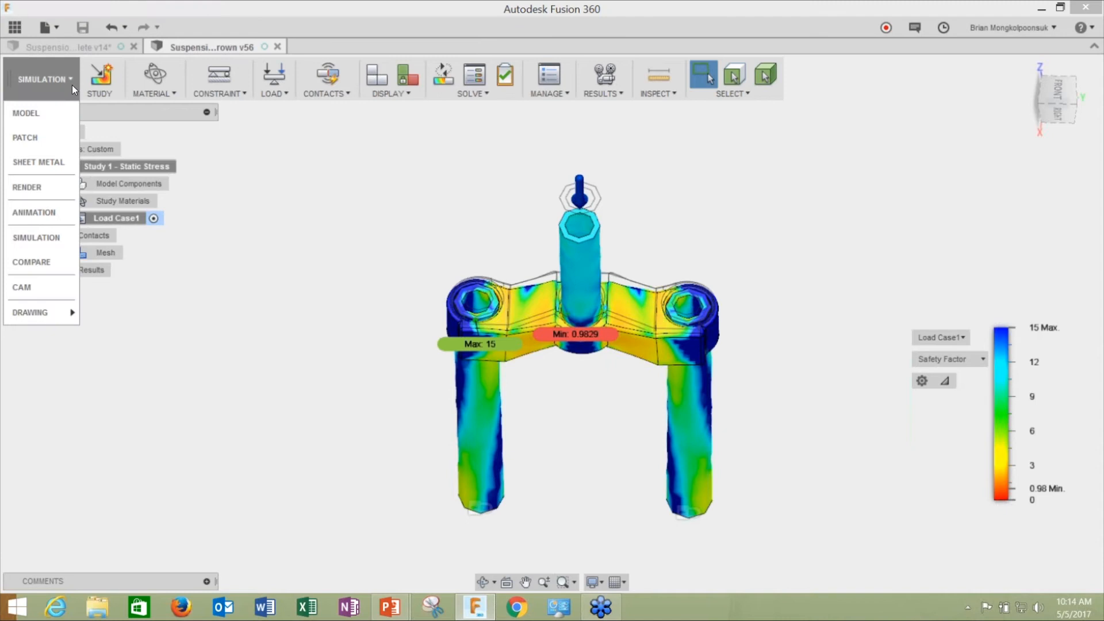
click(49, 113)
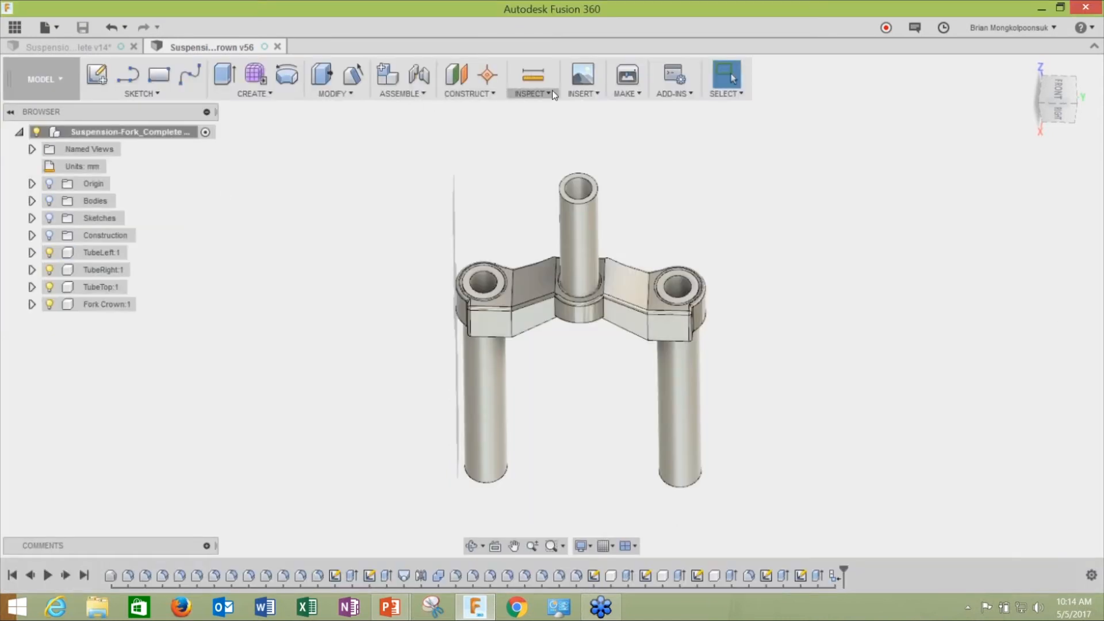
click(533, 93)
click(540, 127)
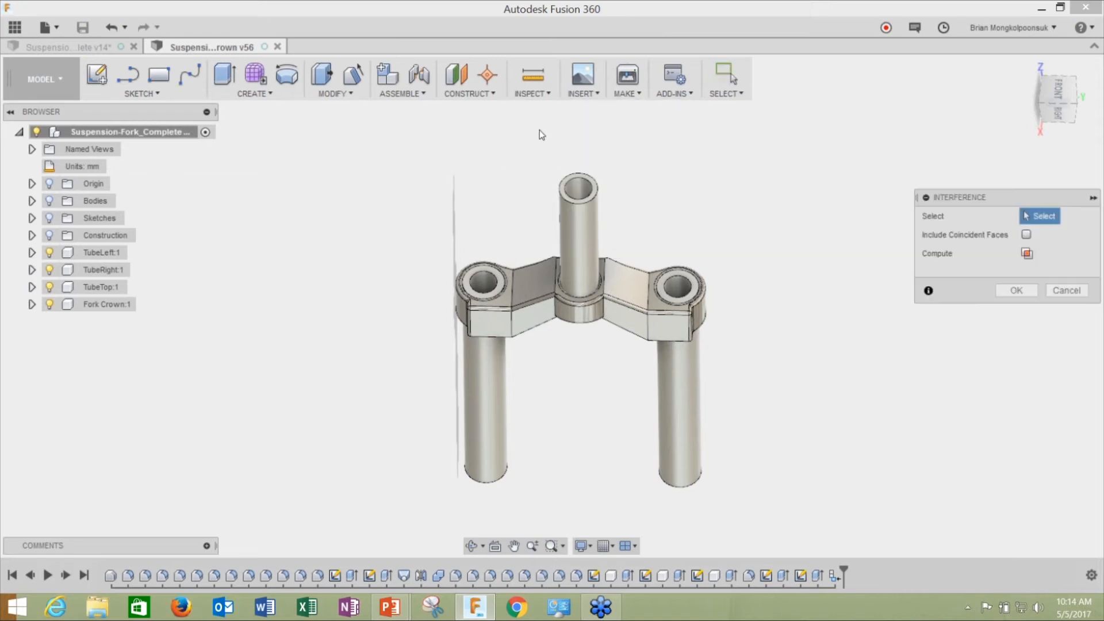
drag(345, 140, 776, 468)
scroll(810, 371, down, 1)
scroll(699, 354, up, 2)
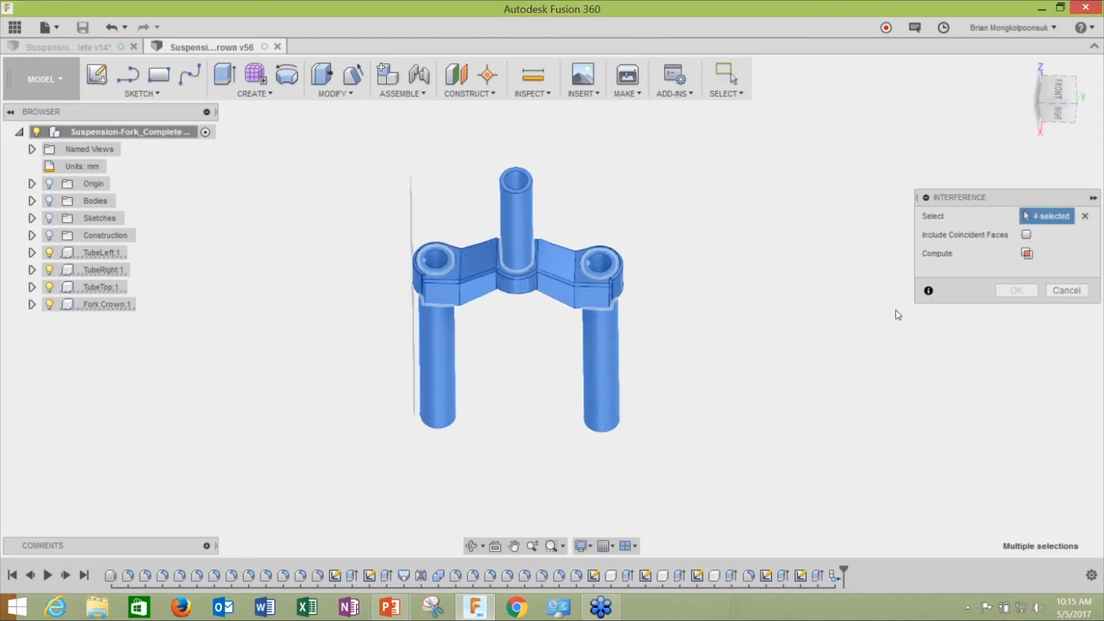
click(1026, 254)
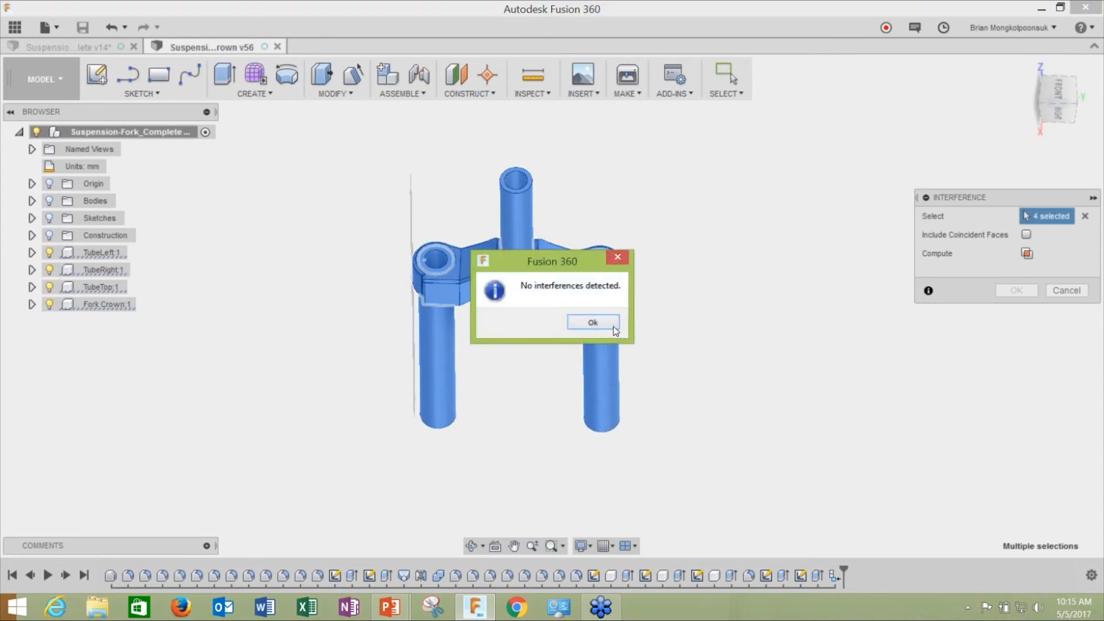
click(593, 323)
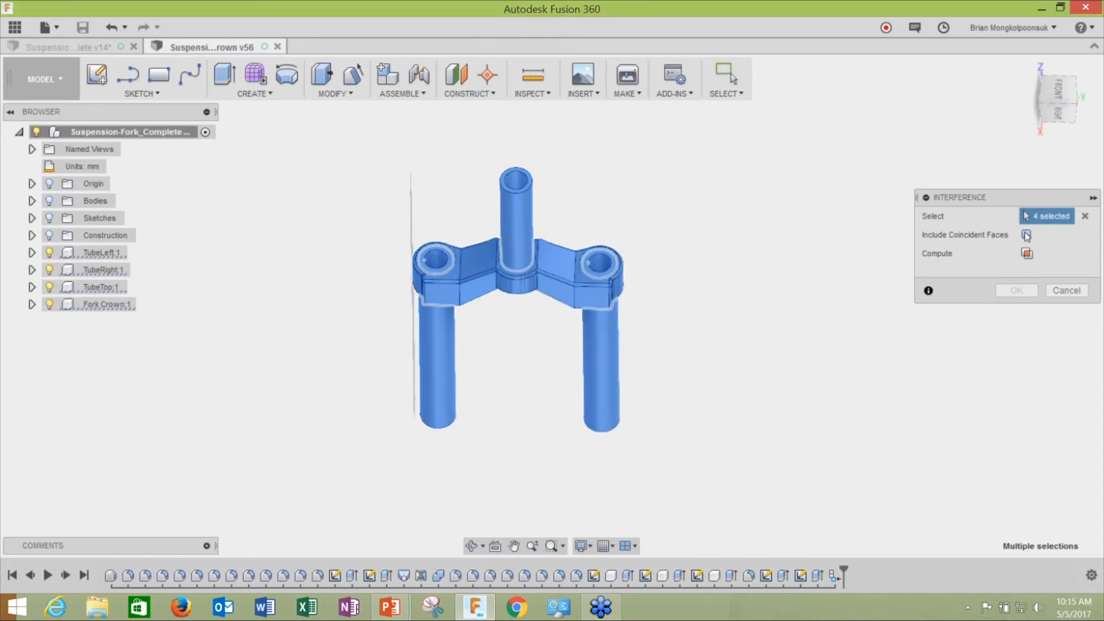
- Repeat the interference check on the four components with coincident faces included, and examine the listed component pairs
click(1026, 235)
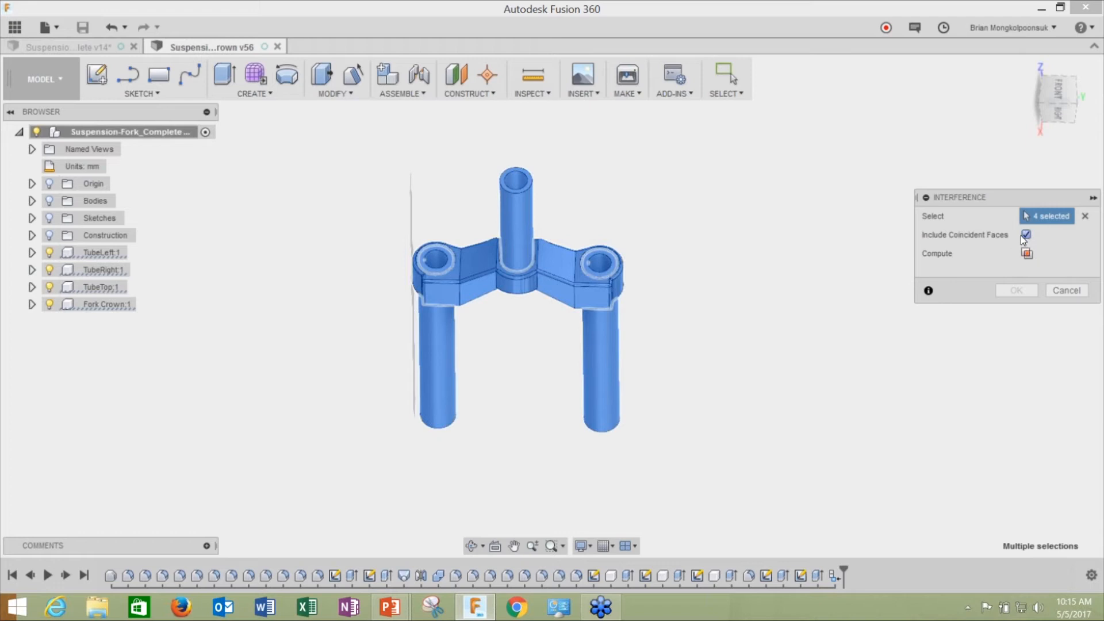
click(1027, 254)
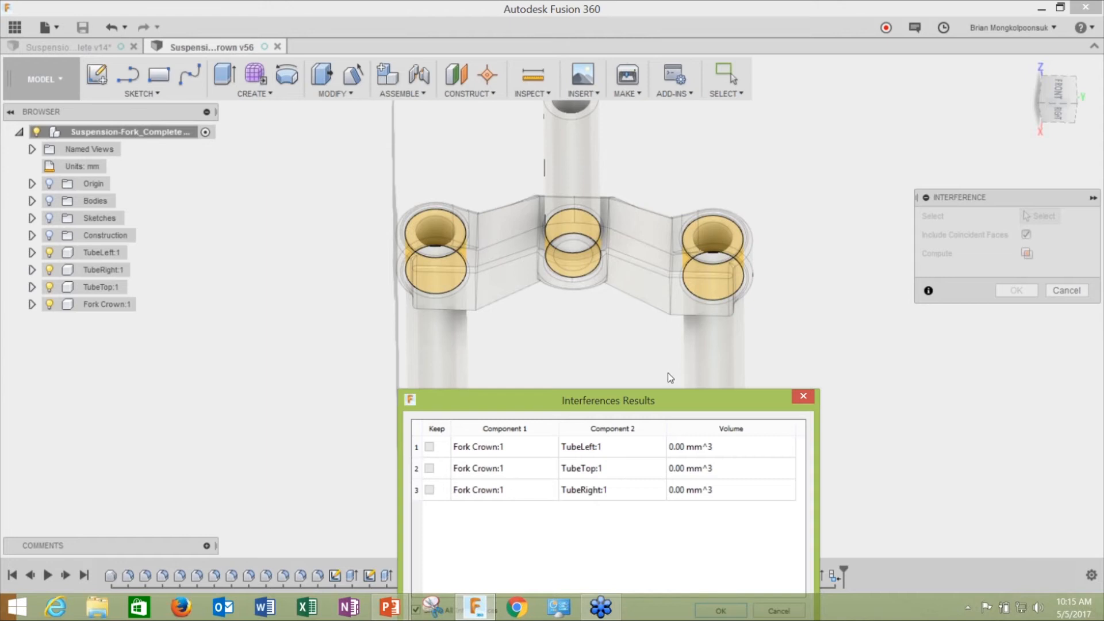
drag(660, 396, 653, 360)
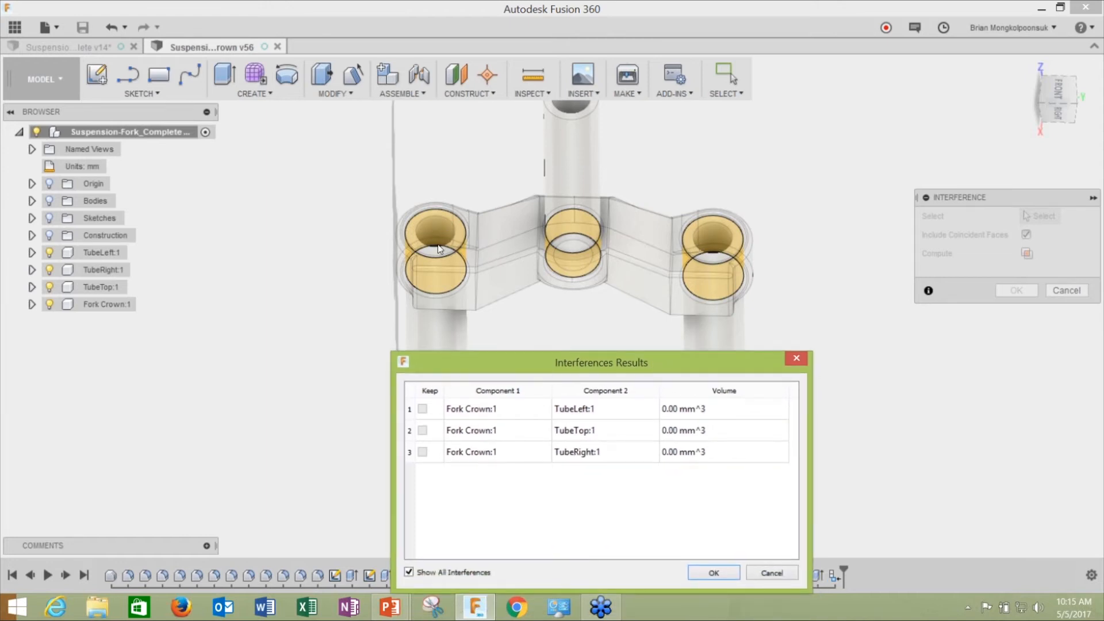
drag(591, 357, 565, 319)
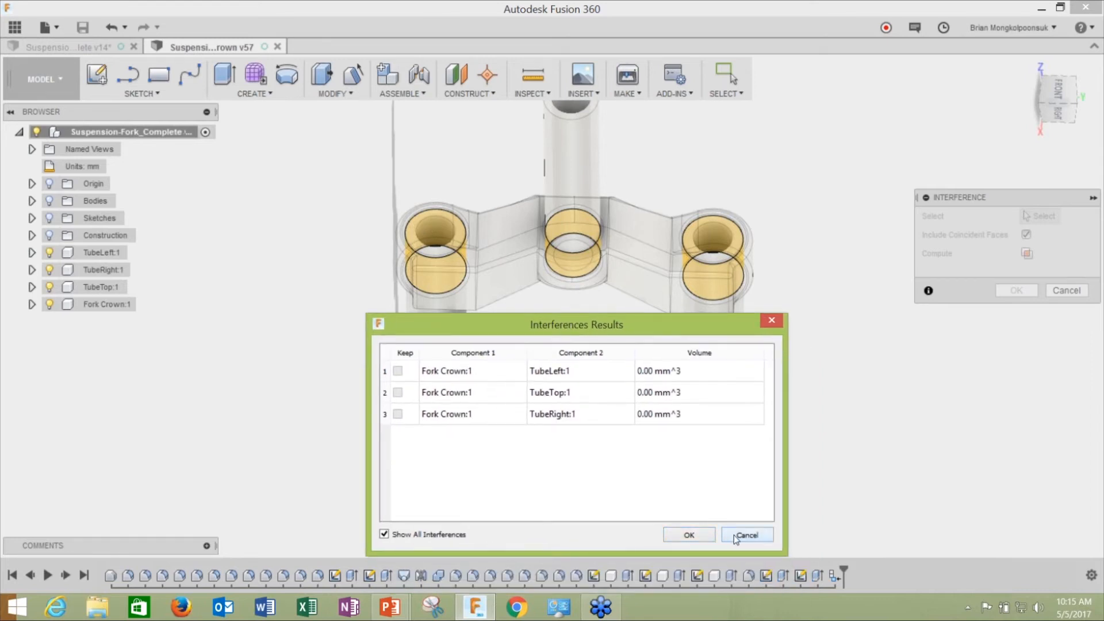
- Close the interference check without keeping any results, and return to the Simulation workspace to view the solved study
click(735, 536)
click(25, 81)
click(50, 236)
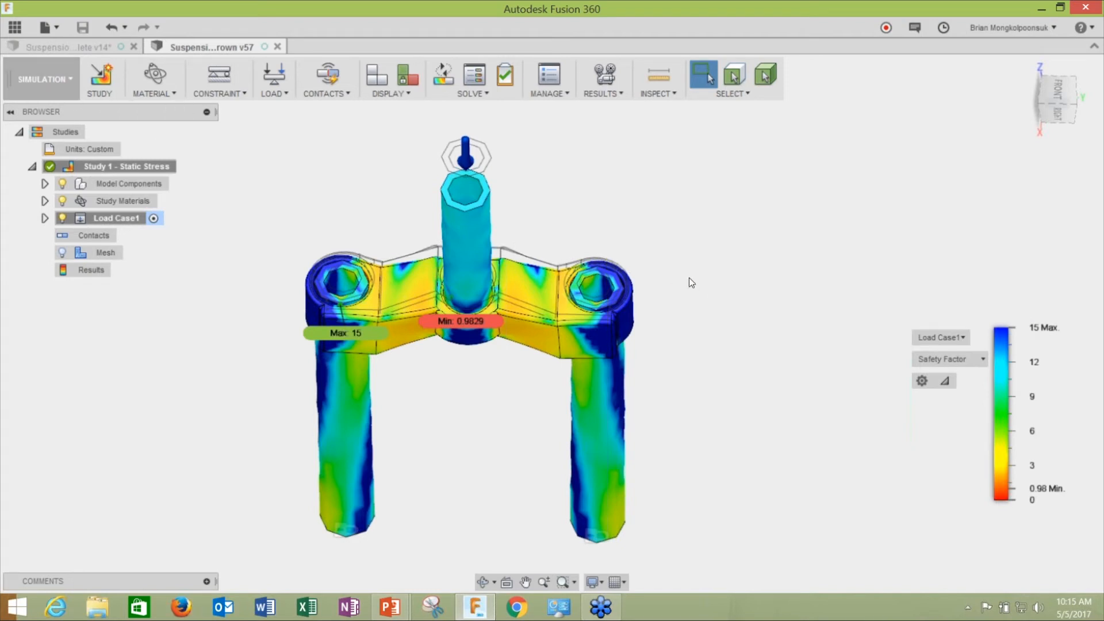
scroll(691, 282, down, 2)
scroll(575, 286, up, 2)
scroll(756, 298, down, 2)
scroll(674, 288, up, 1)
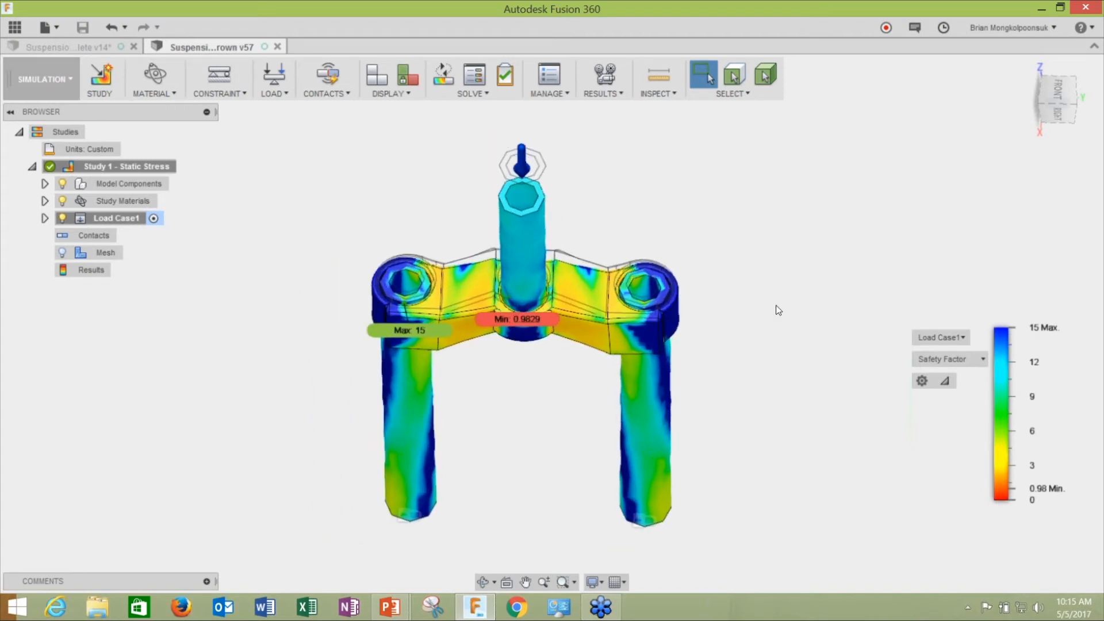
- Move the result legend closer to the fork, and display the Stress results followed by the Displacement results
drag(1029, 338, 808, 196)
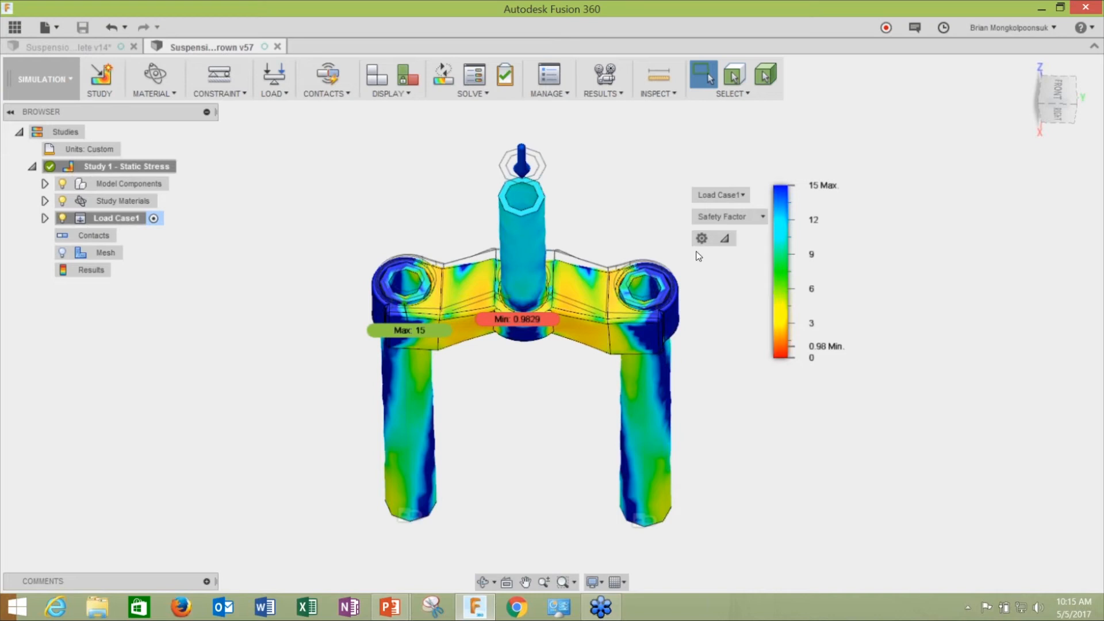
click(759, 217)
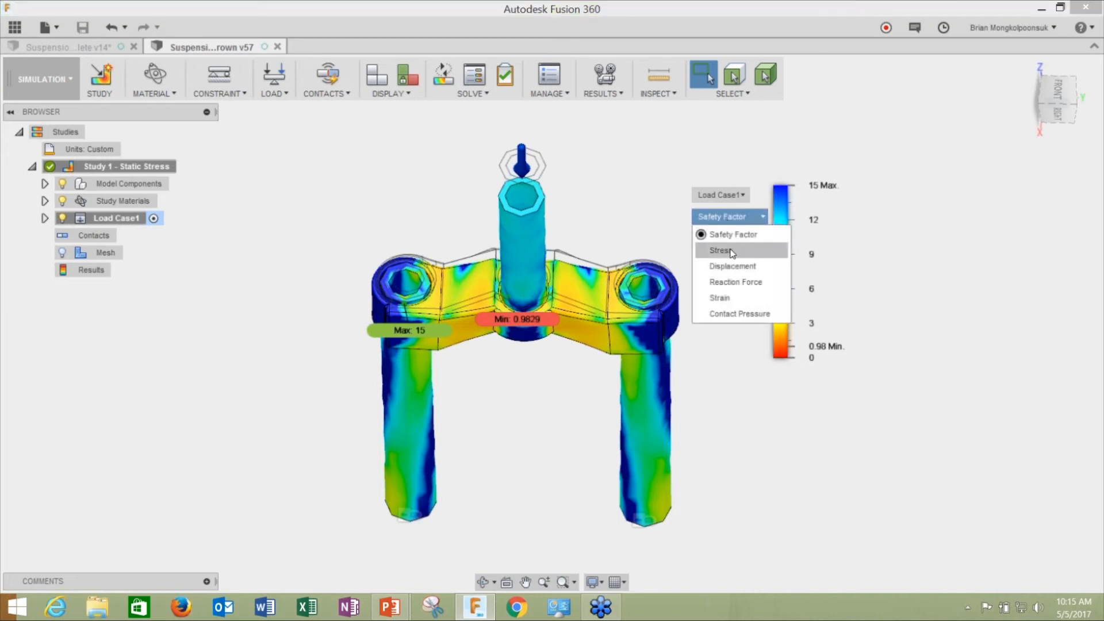
click(724, 250)
click(737, 219)
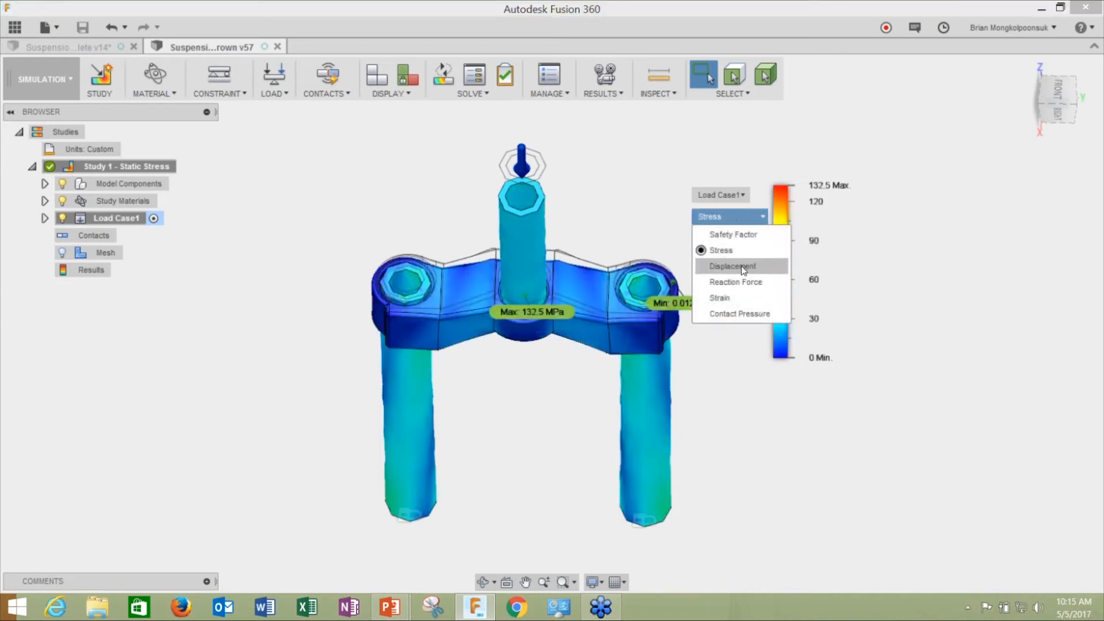
click(740, 265)
scroll(606, 350, down, 2)
scroll(681, 323, up, 1)
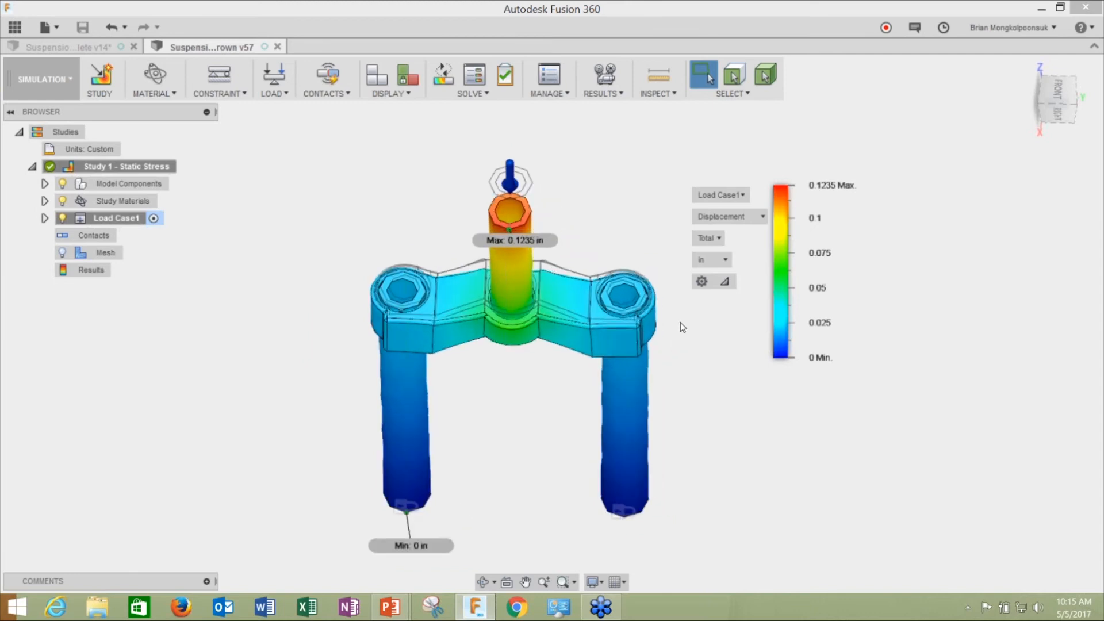
- Place surface probes for displacement on the left arm of the fork crown and on the right tube
click(659, 94)
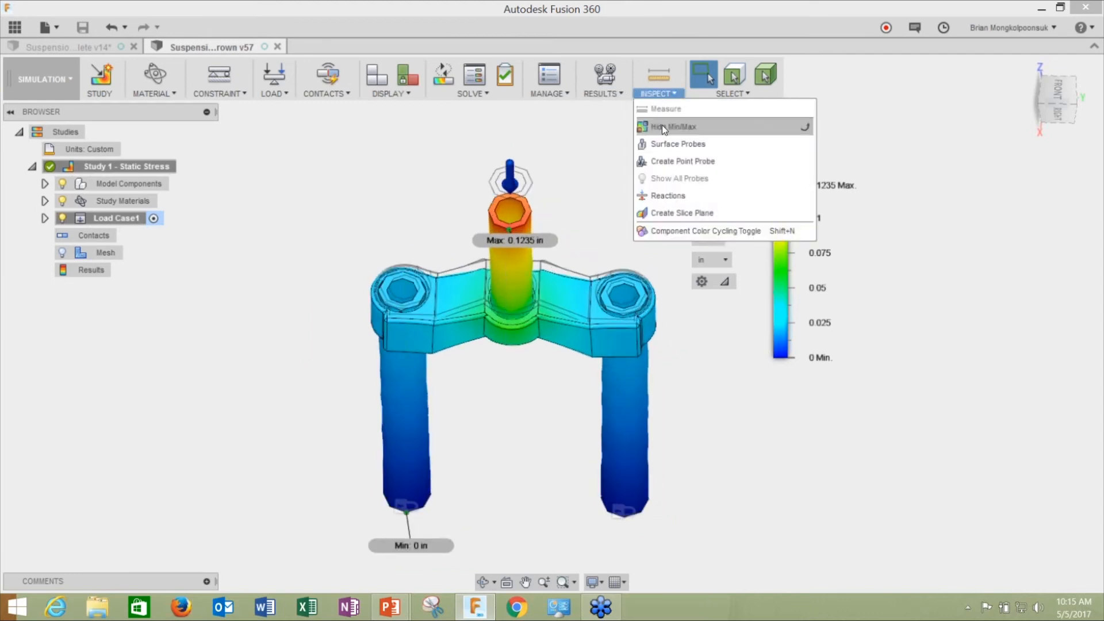
click(670, 145)
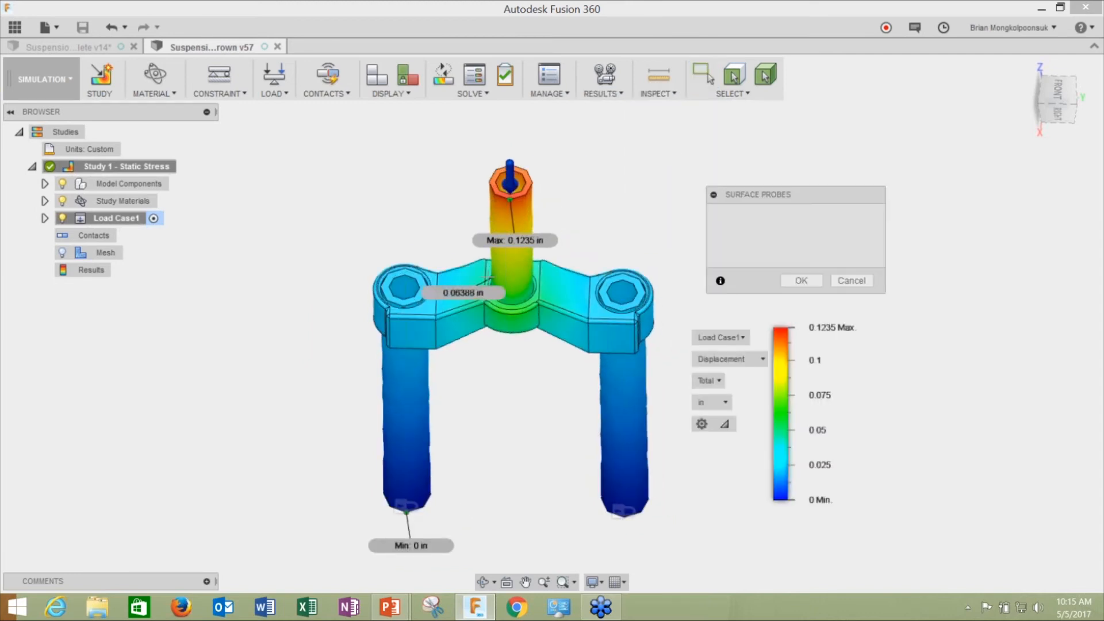
click(461, 283)
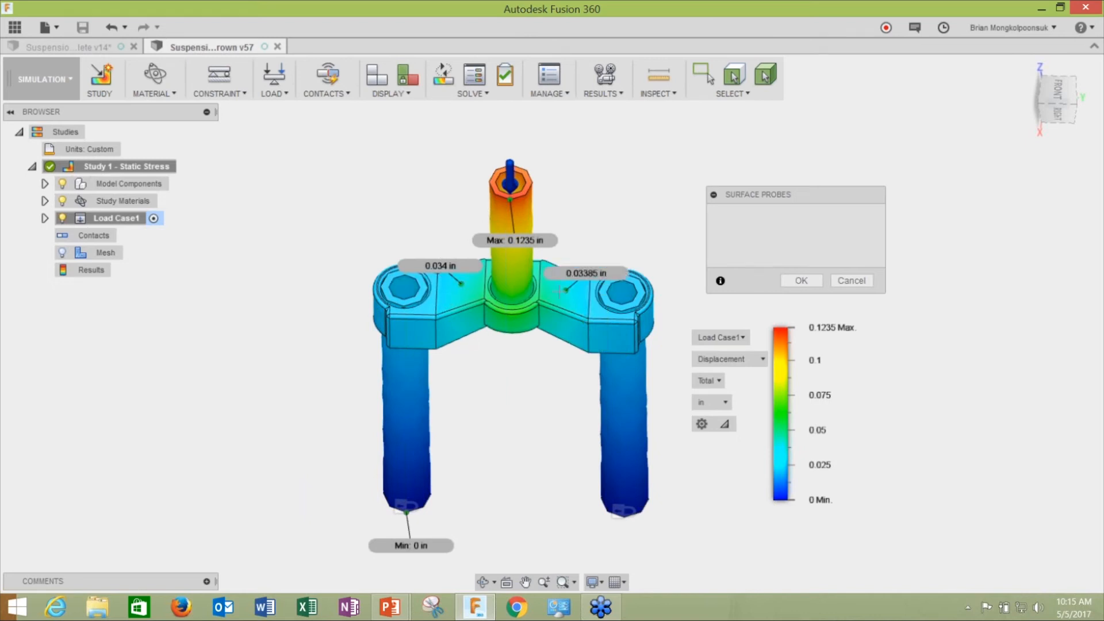
scroll(446, 298, up, 2)
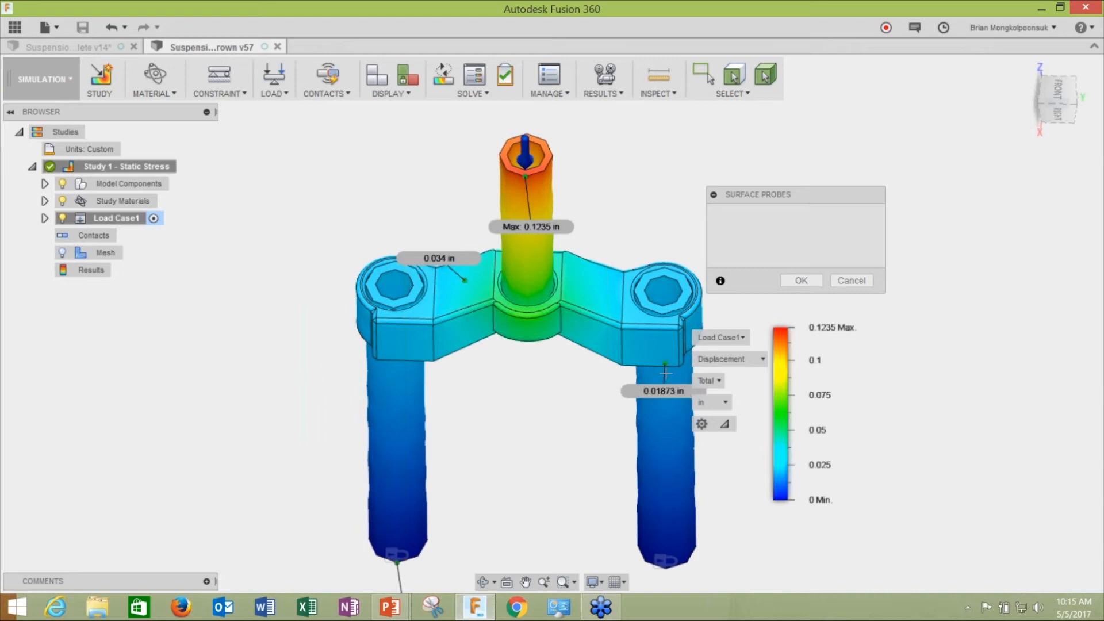
click(668, 409)
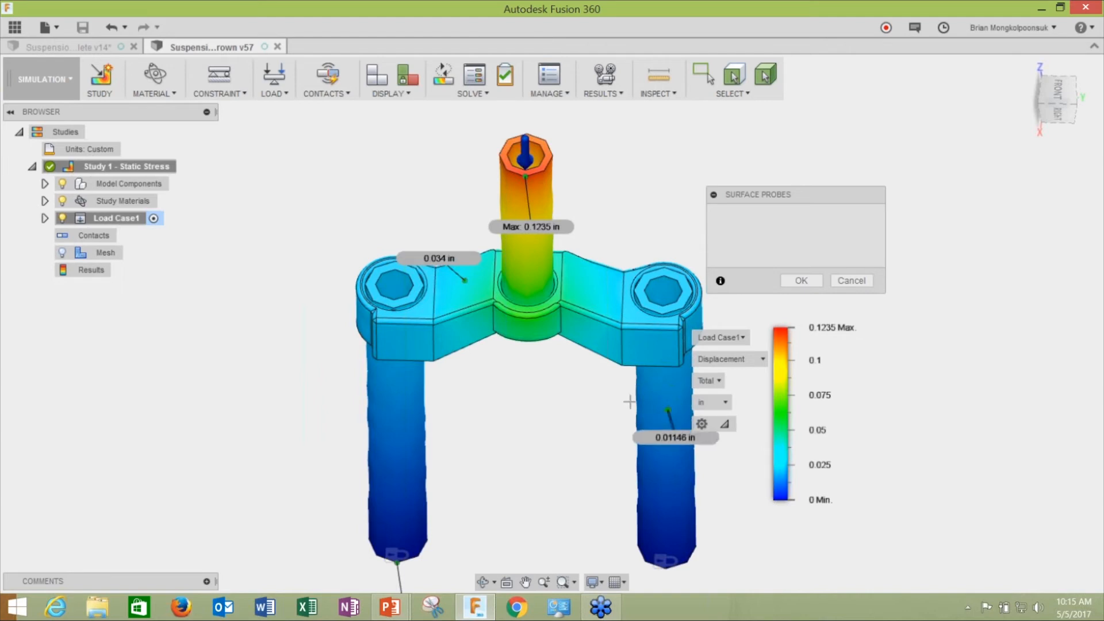
click(801, 281)
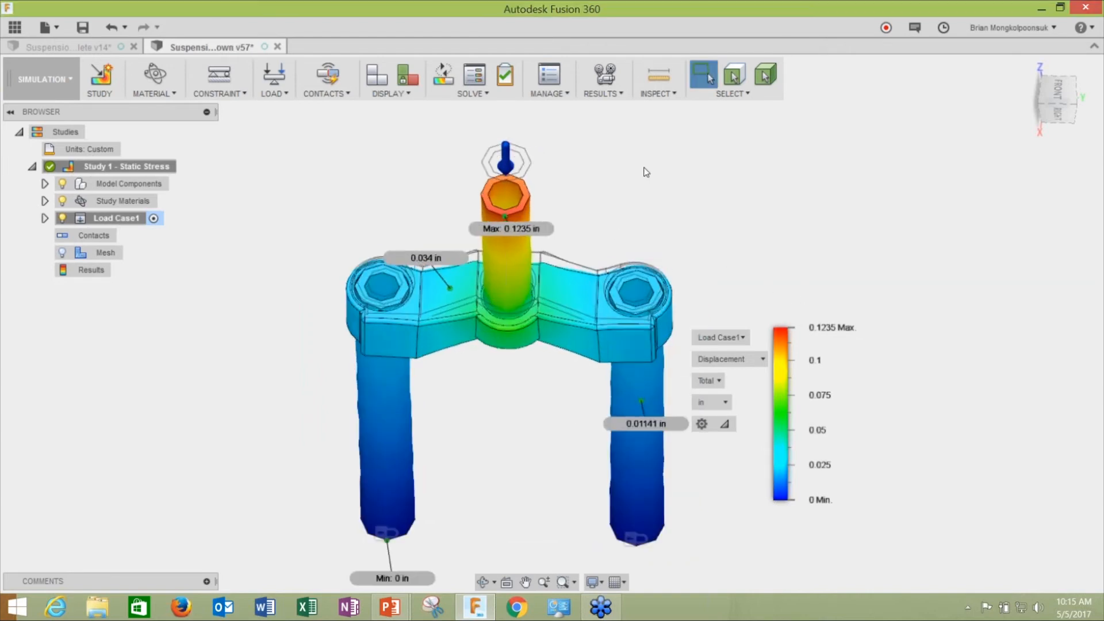
- Record the displacement animation as a video file named test, replacing the existing file, and close the playback and the Animate settings
click(607, 93)
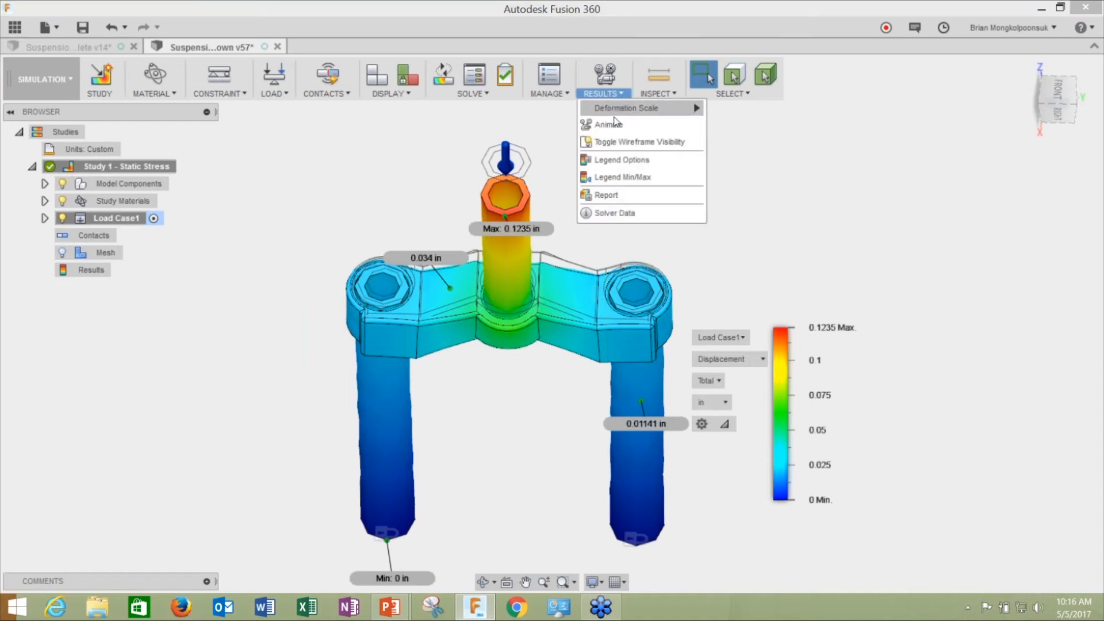
click(608, 124)
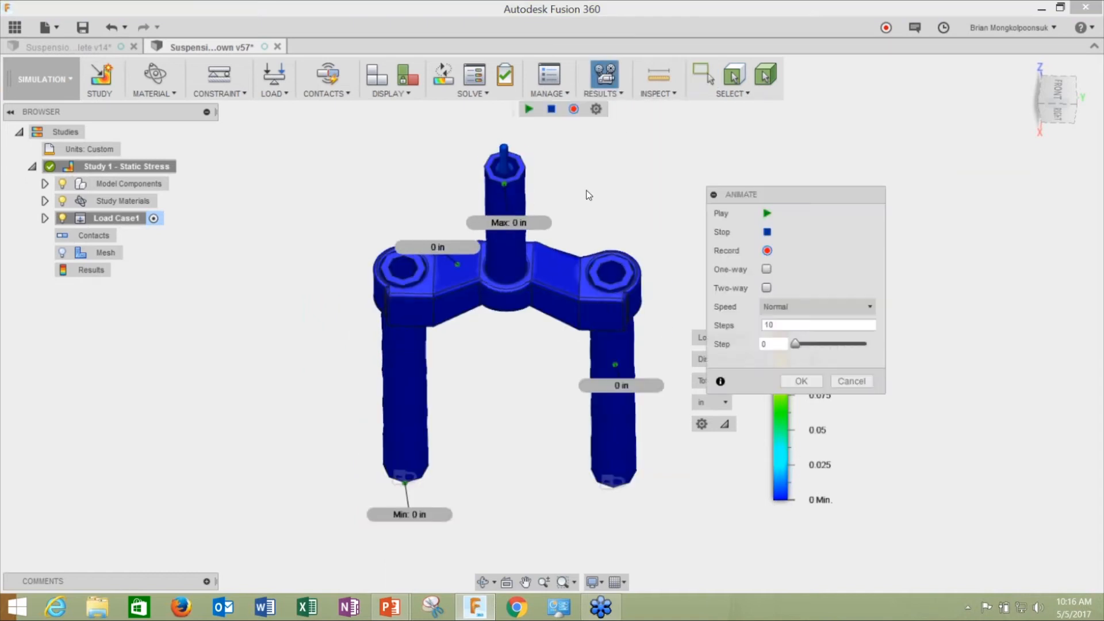
click(765, 251)
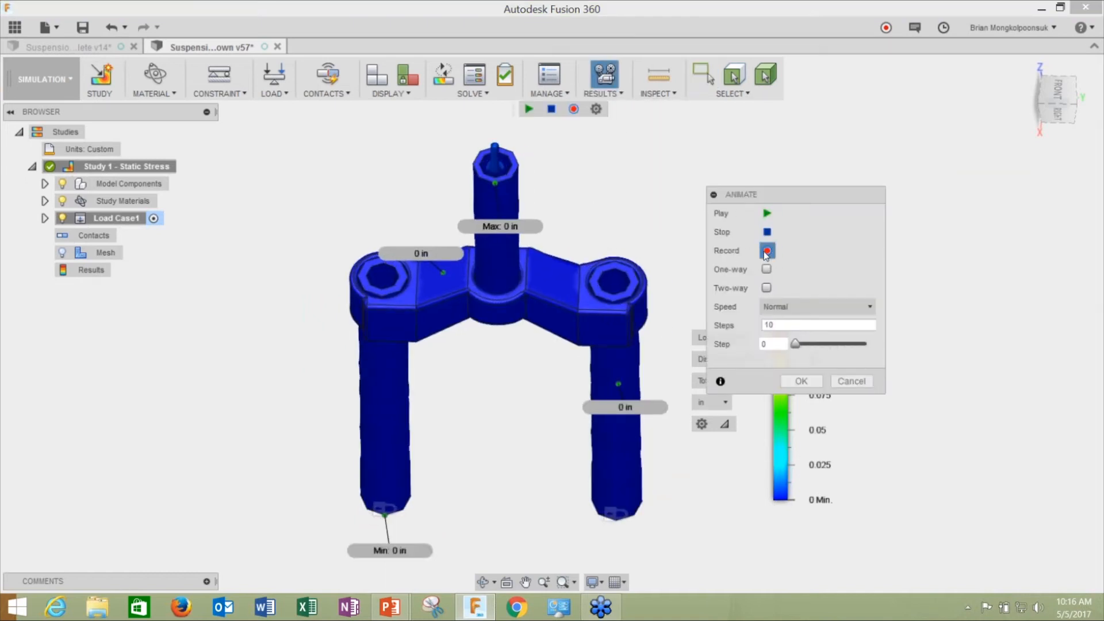
text(test)
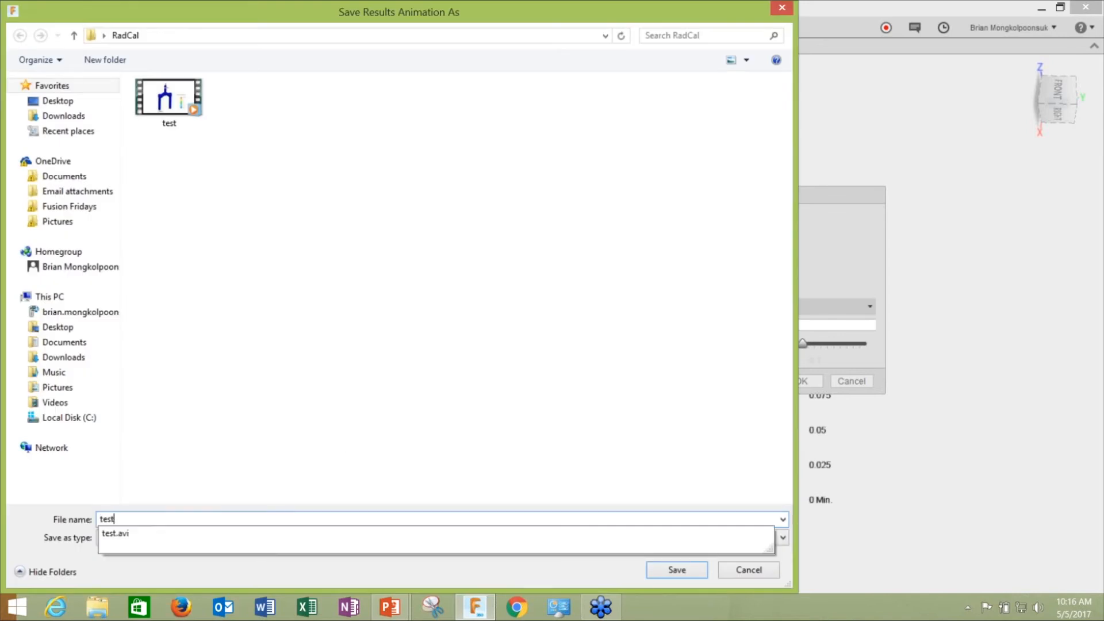
key(Return)
click(575, 307)
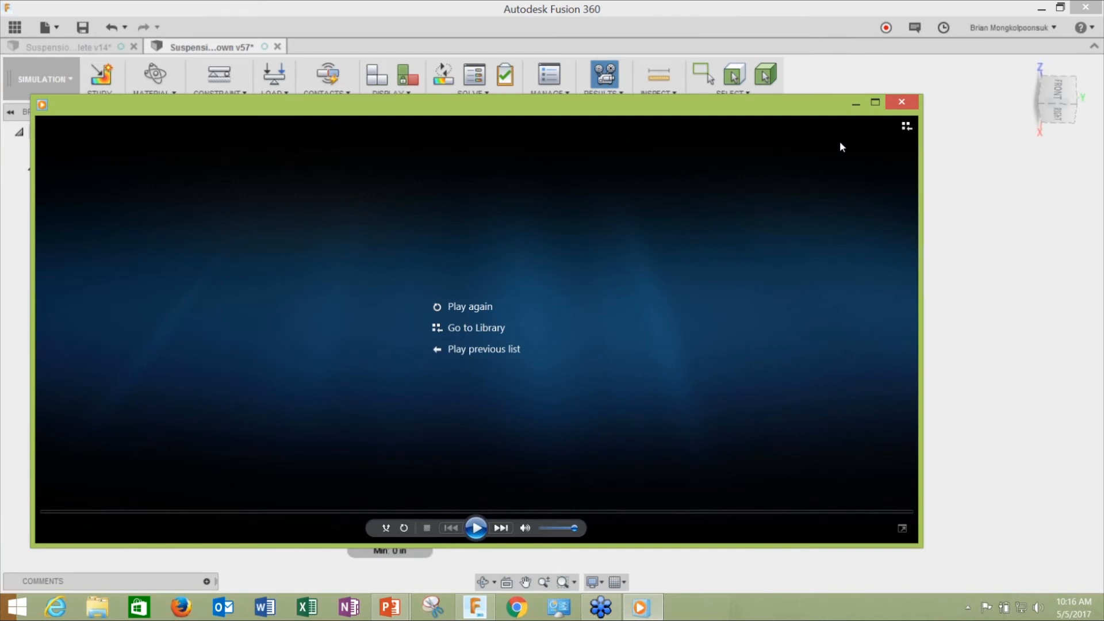
click(901, 102)
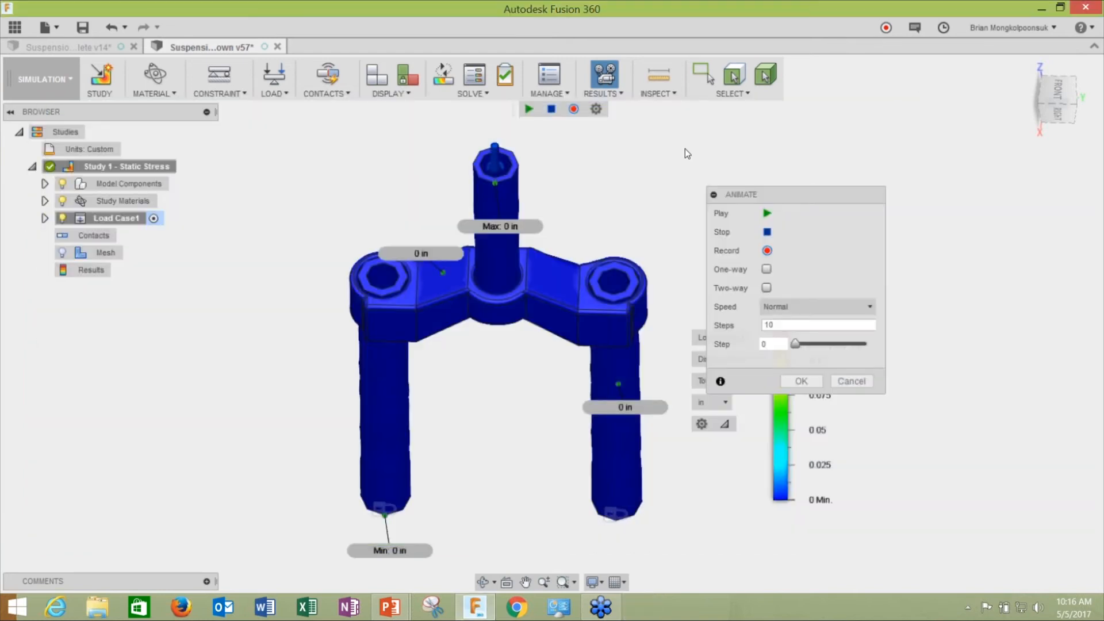
click(849, 382)
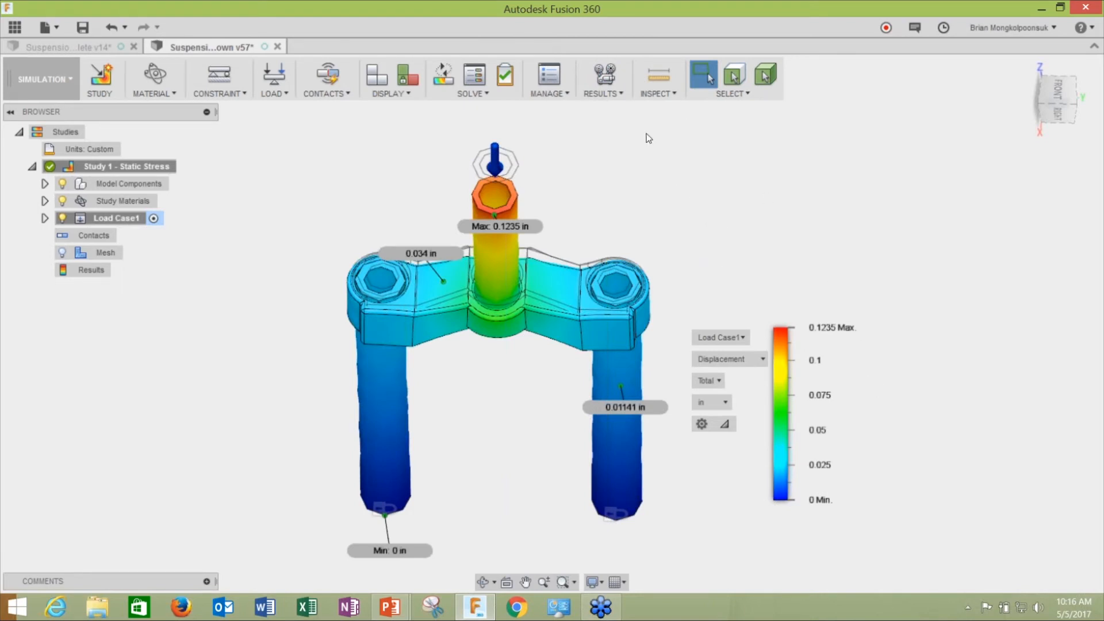
- Generate a preview of the study report for Study 1 - Static Stress, and show it full screen
click(625, 97)
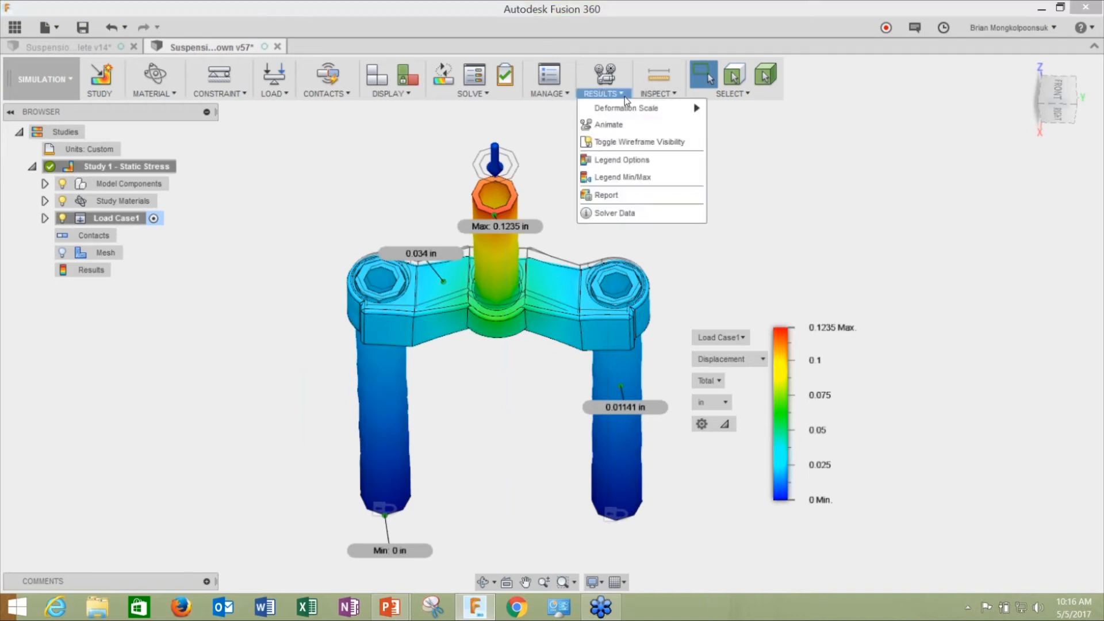
click(606, 195)
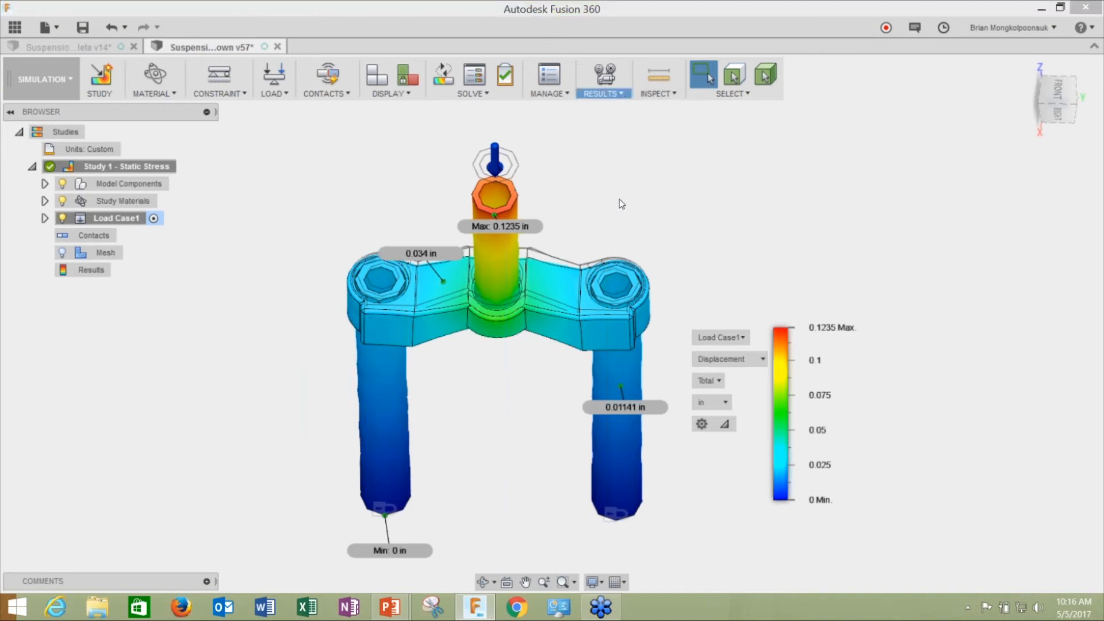
click(647, 469)
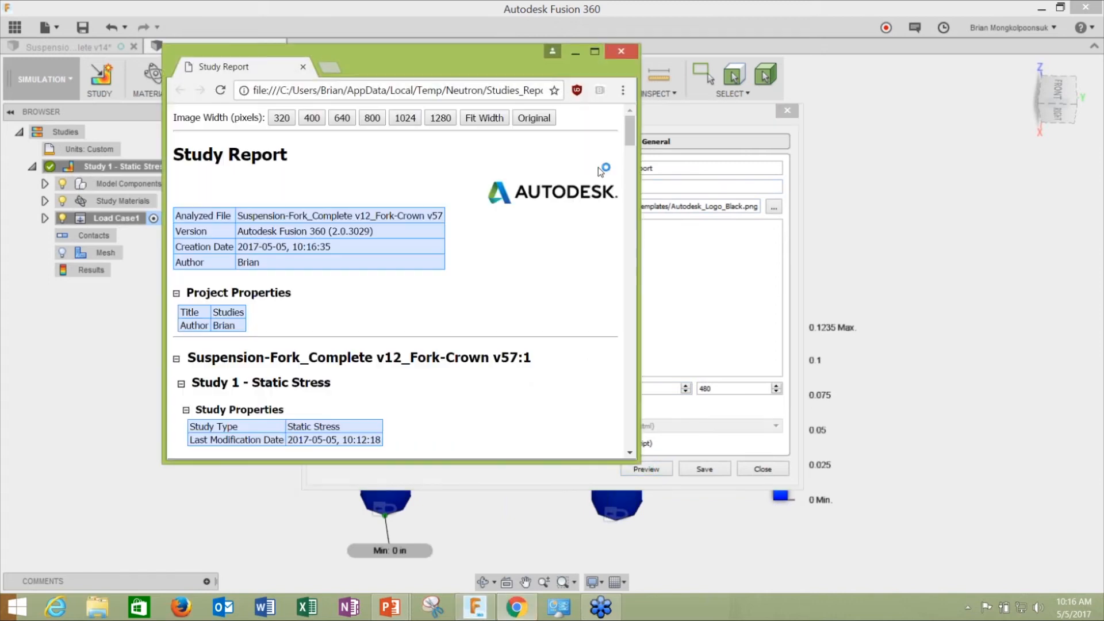
click(594, 51)
- Examine the report's mesh settings, materials, constraints, loads and result plots, and close the report without saving it
scroll(226, 246, down, 4)
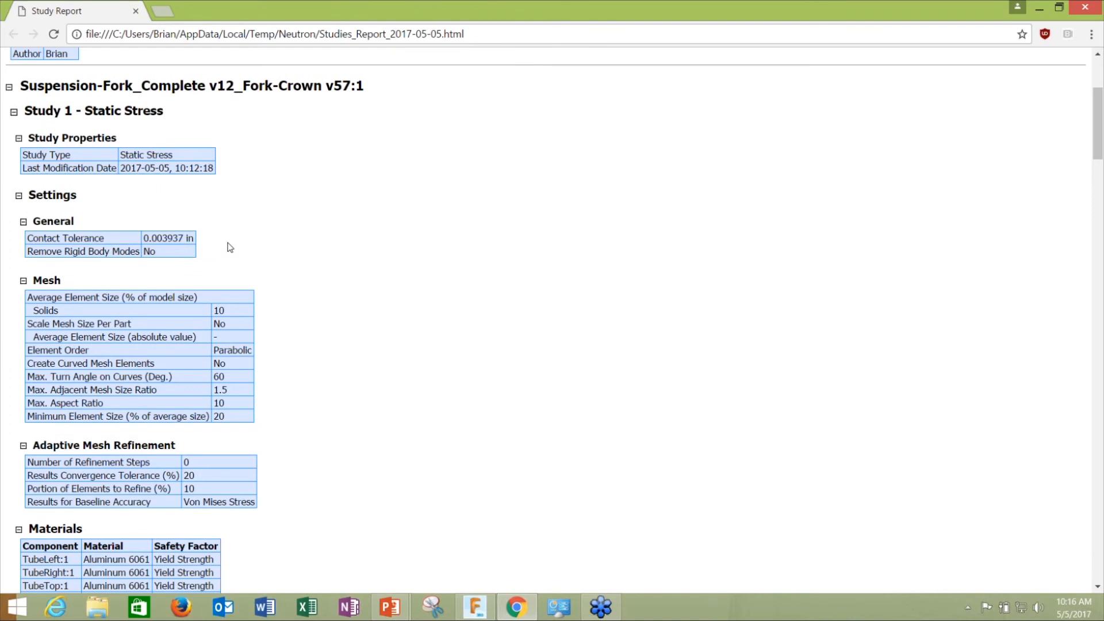
scroll(230, 247, down, 5)
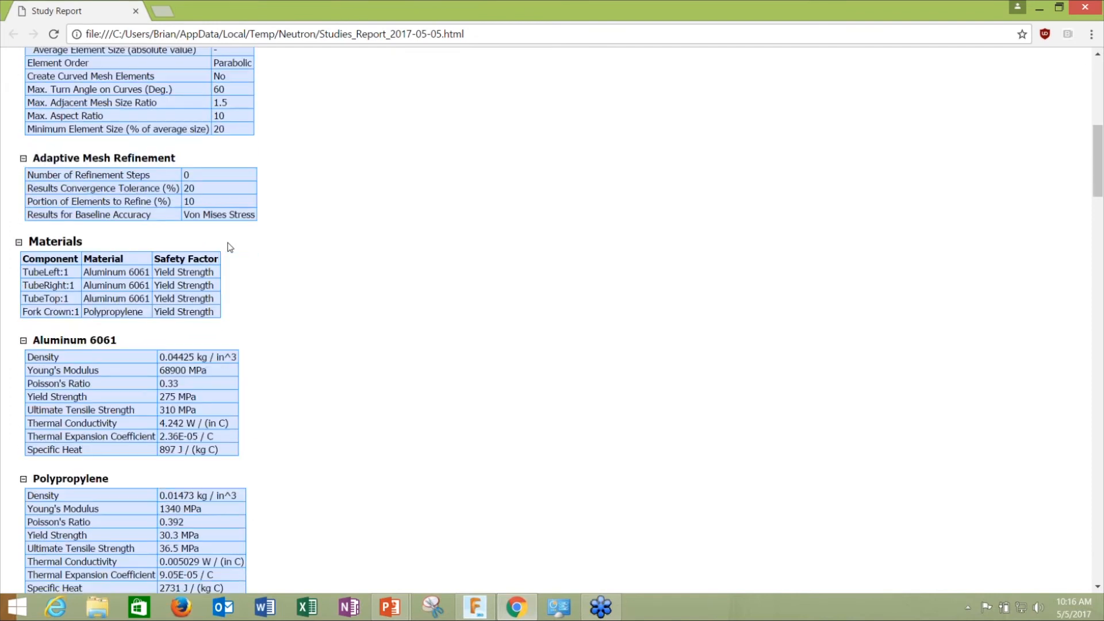
scroll(230, 247, down, 17)
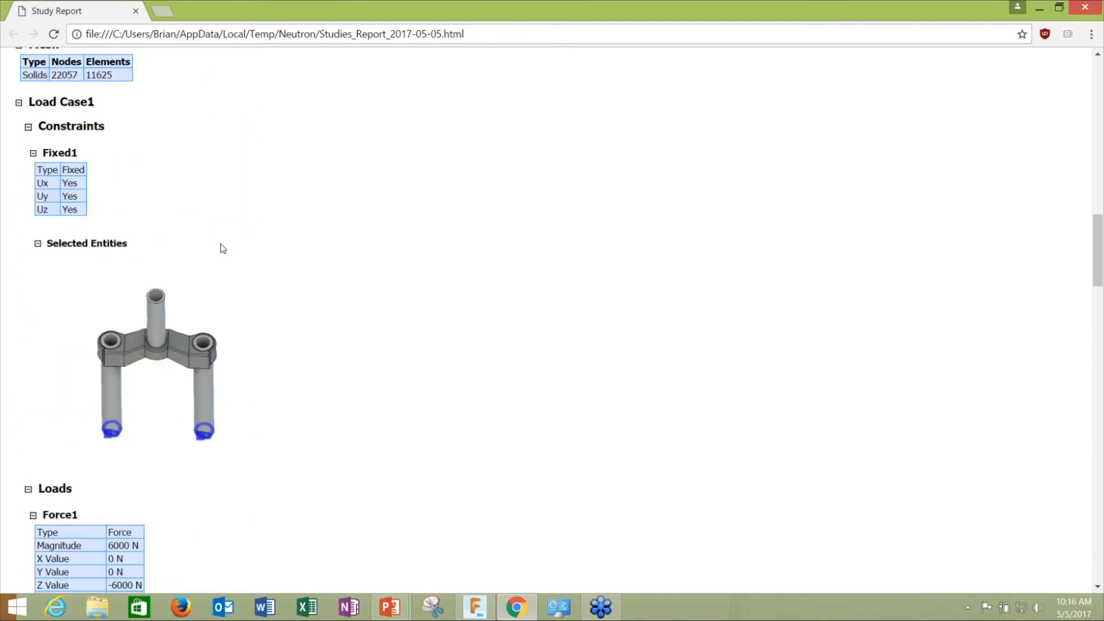
scroll(223, 249, up, 2)
scroll(223, 248, down, 4)
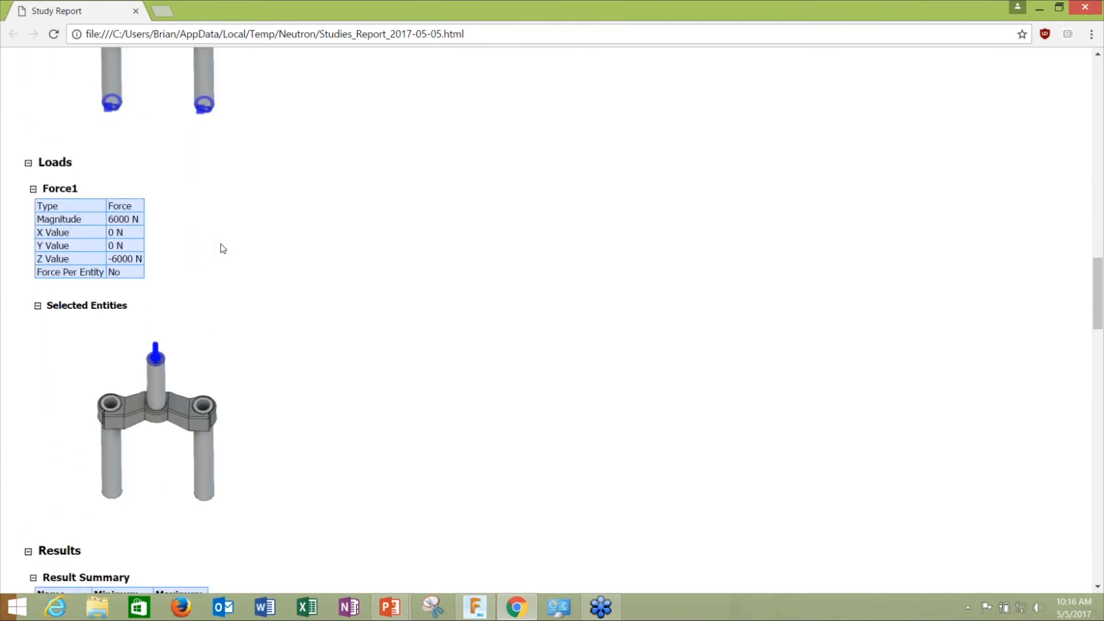
scroll(223, 248, down, 17)
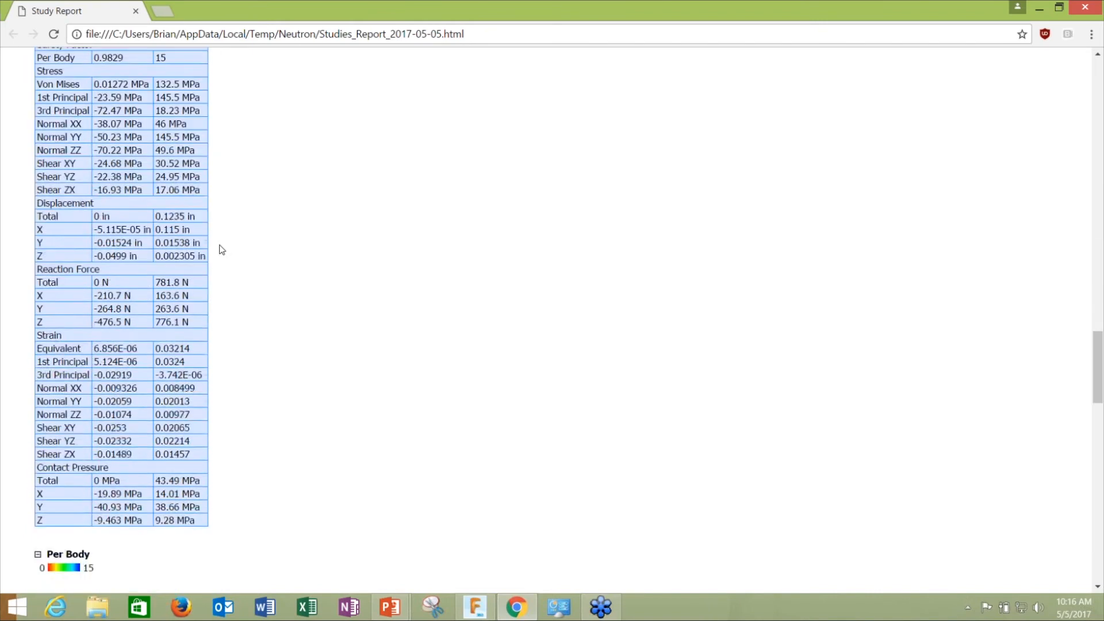
scroll(220, 251, down, 12)
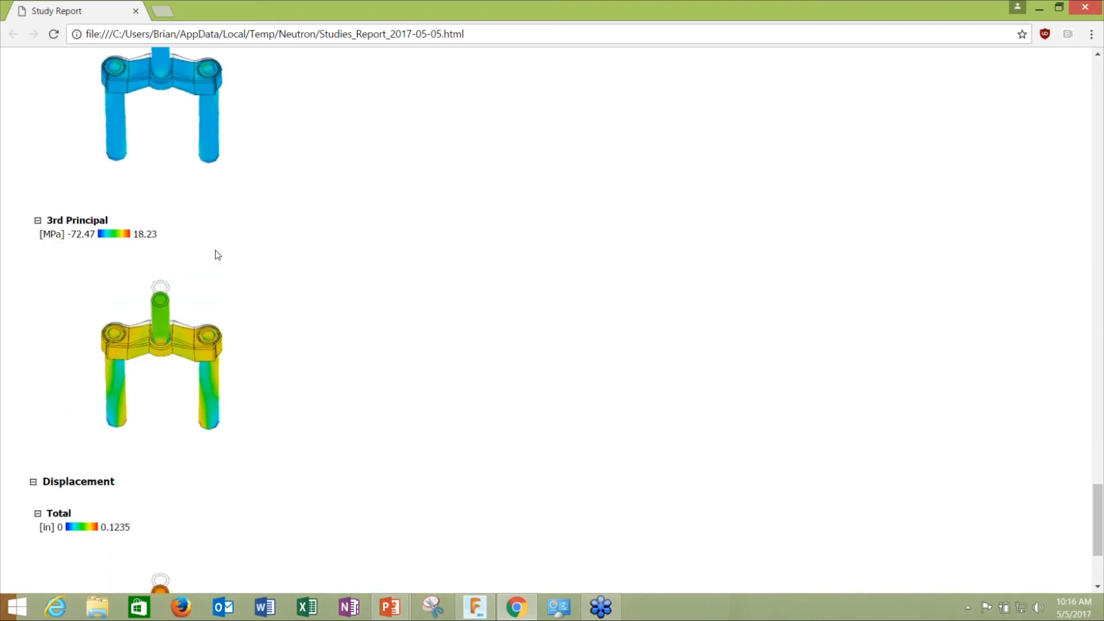
scroll(217, 256, down, 3)
click(1084, 10)
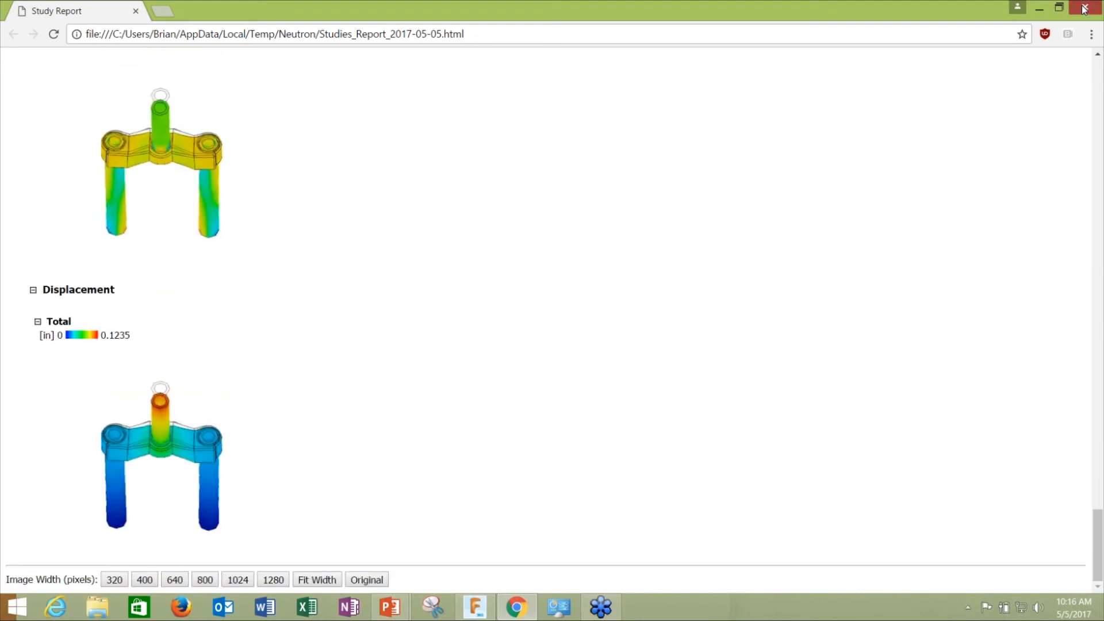
click(741, 469)
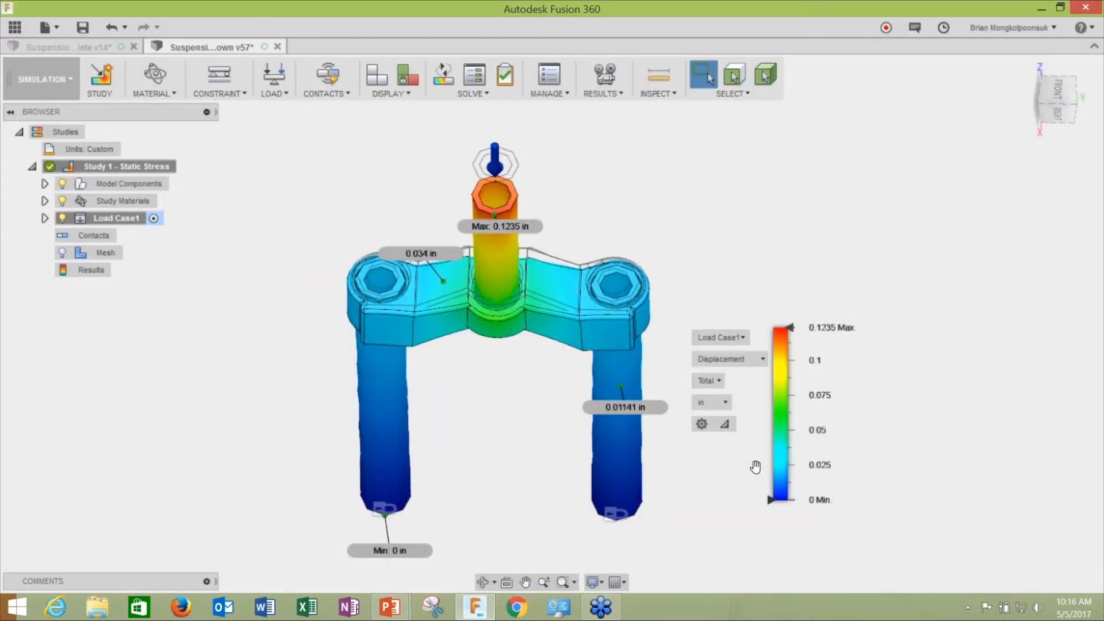
- Move the result legend higher beside the fork, and review the result types and displacement units, keeping Displacement in inches
drag(829, 341, 813, 185)
click(747, 202)
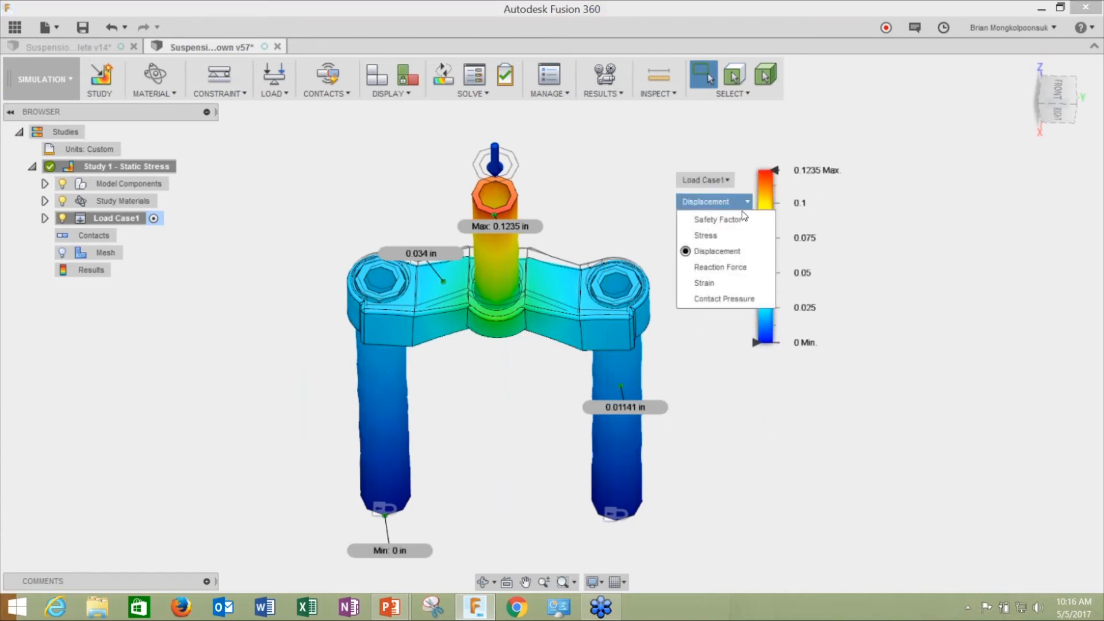
click(725, 252)
click(708, 248)
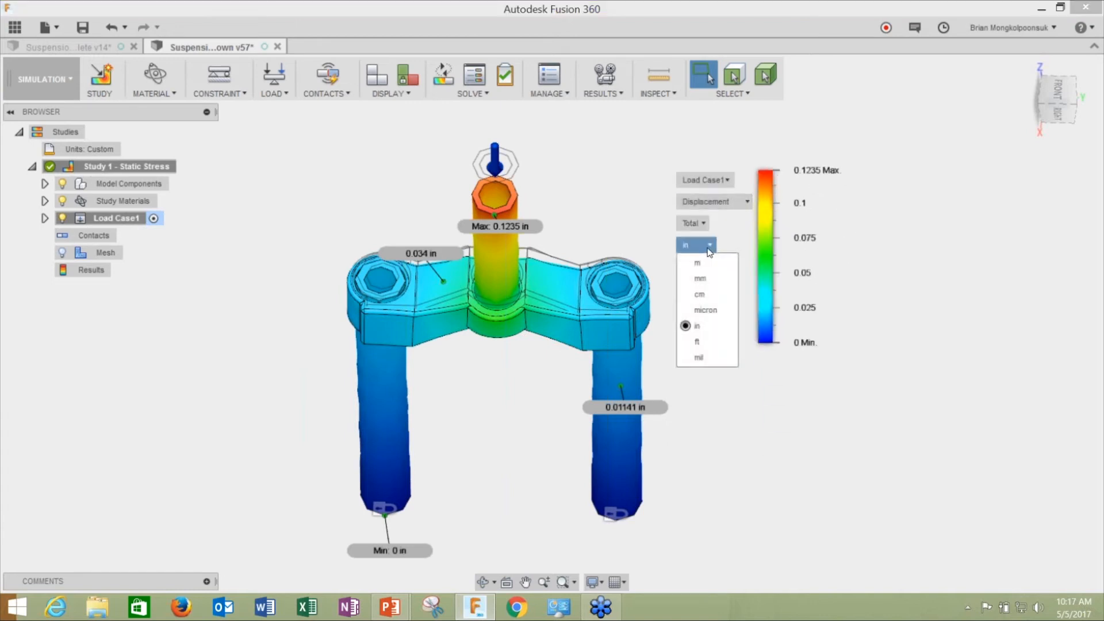
click(714, 246)
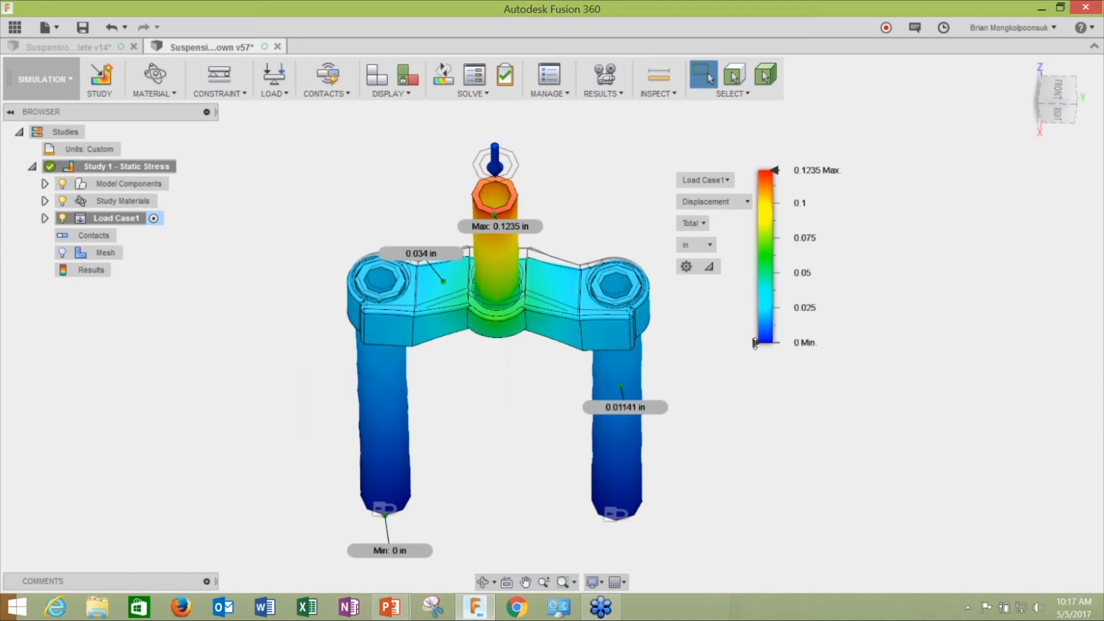
mouse_move(746, 341)
mouse_move(755, 342)
mouse_down()
mouse_move(756, 247)
mouse_move(761, 351)
mouse_up()
- Display the Stress results briefly, and switch the fork's result plot to Safety Factor
click(728, 205)
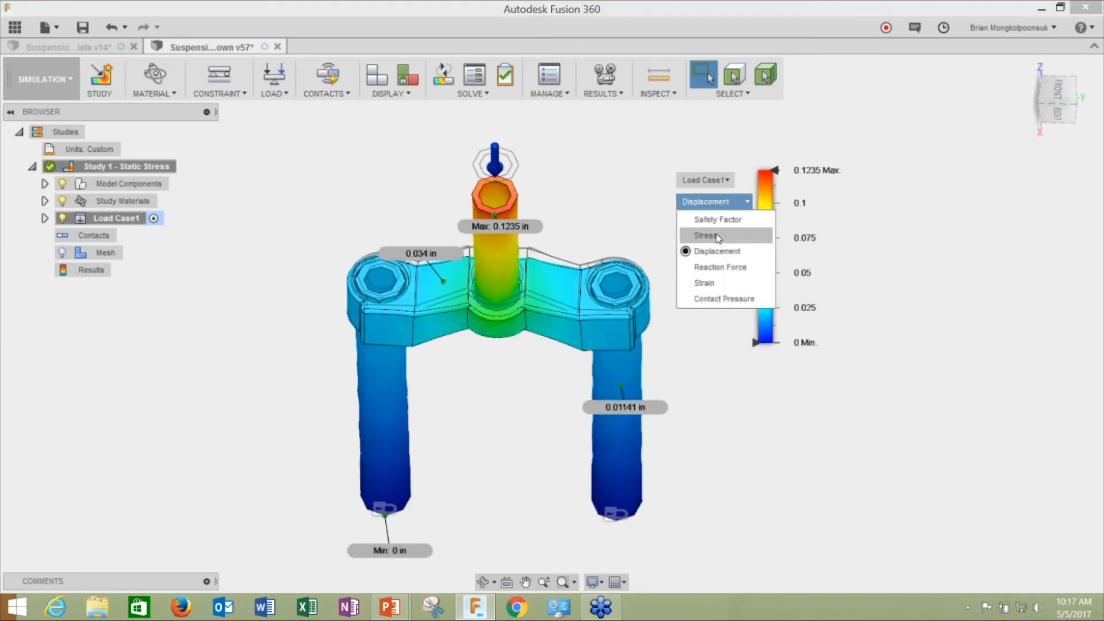
click(716, 236)
click(716, 205)
click(715, 219)
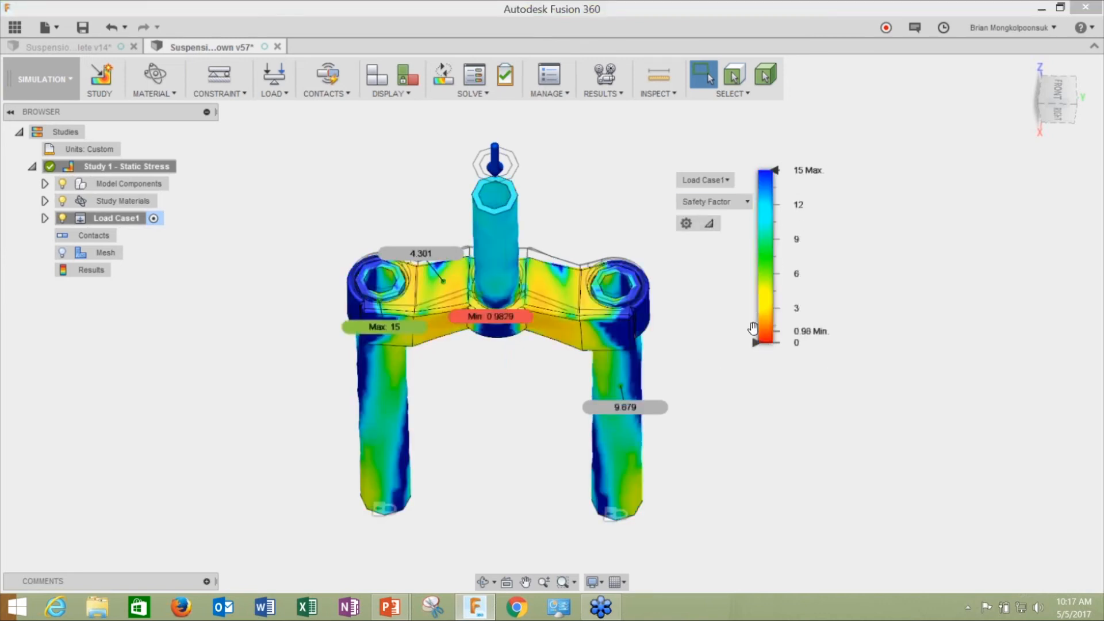
- Limit the Safety Factor plot to the 0 - 5.38 range, restore the full range, and inspect the fork's safety factor distribution
drag(753, 344, 754, 342)
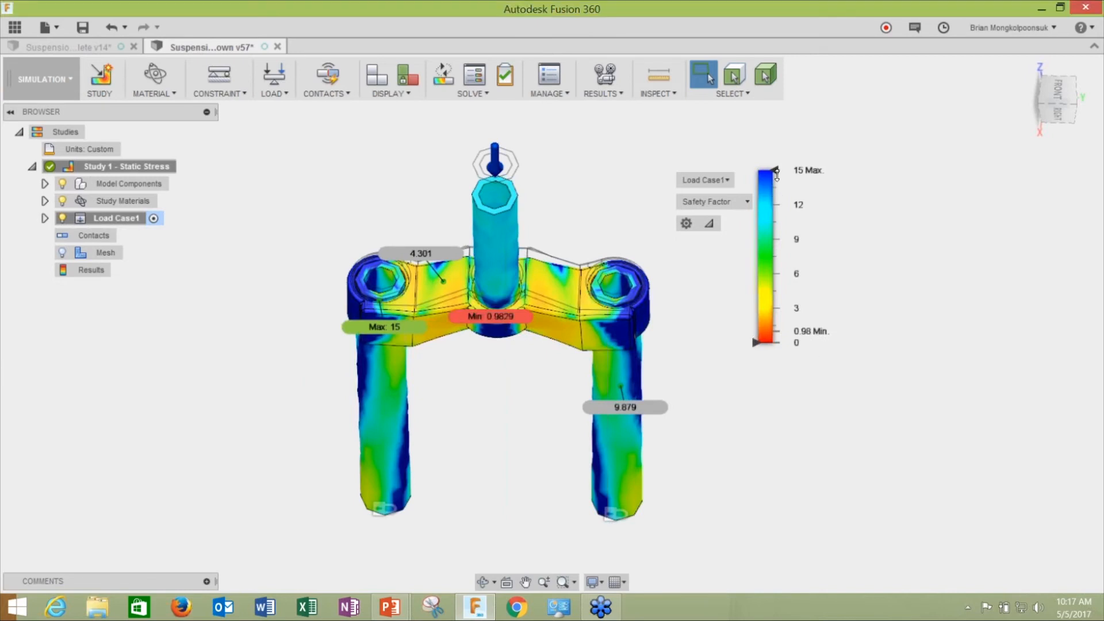
drag(777, 178, 773, 282)
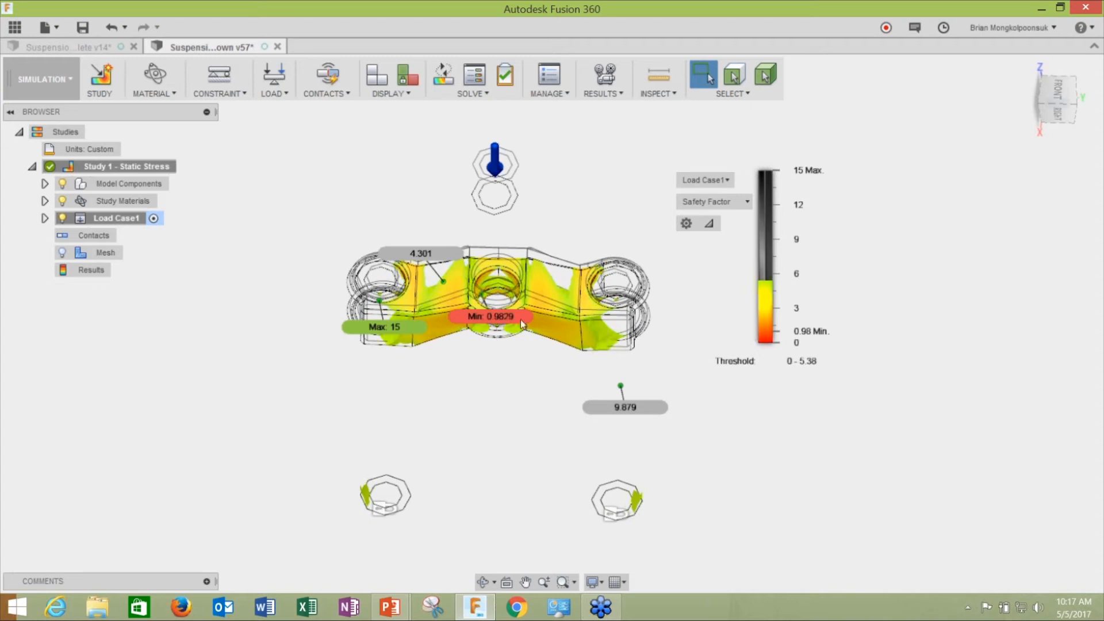
mouse_move(772, 280)
drag(775, 283, 780, 182)
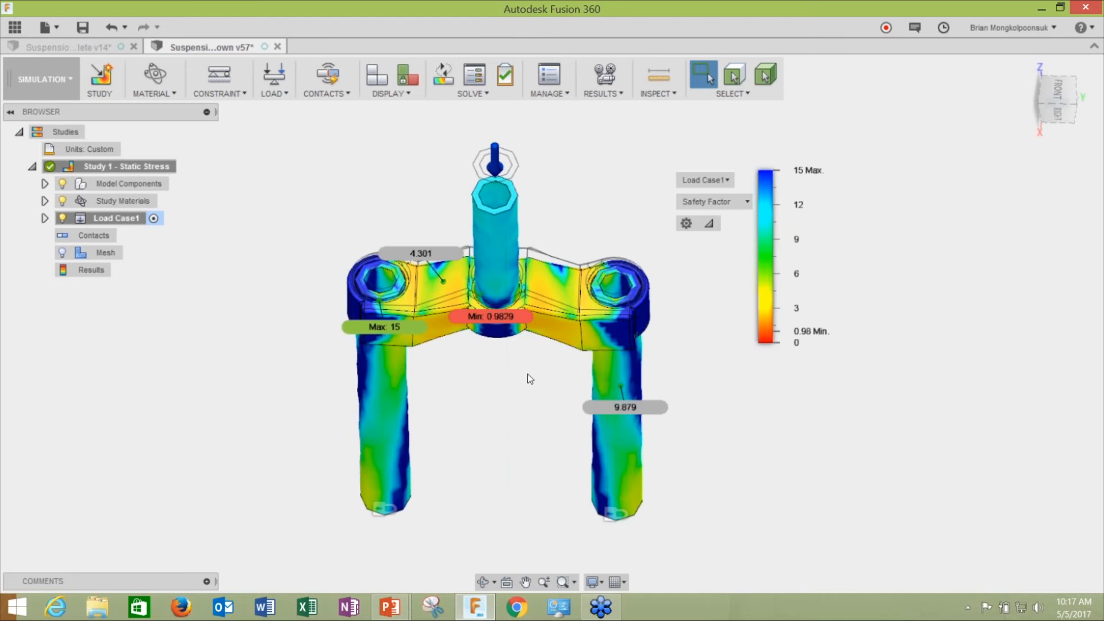
scroll(659, 303, down, 2)
scroll(659, 304, up, 3)
scroll(678, 305, down, 2)
scroll(664, 268, up, 2)
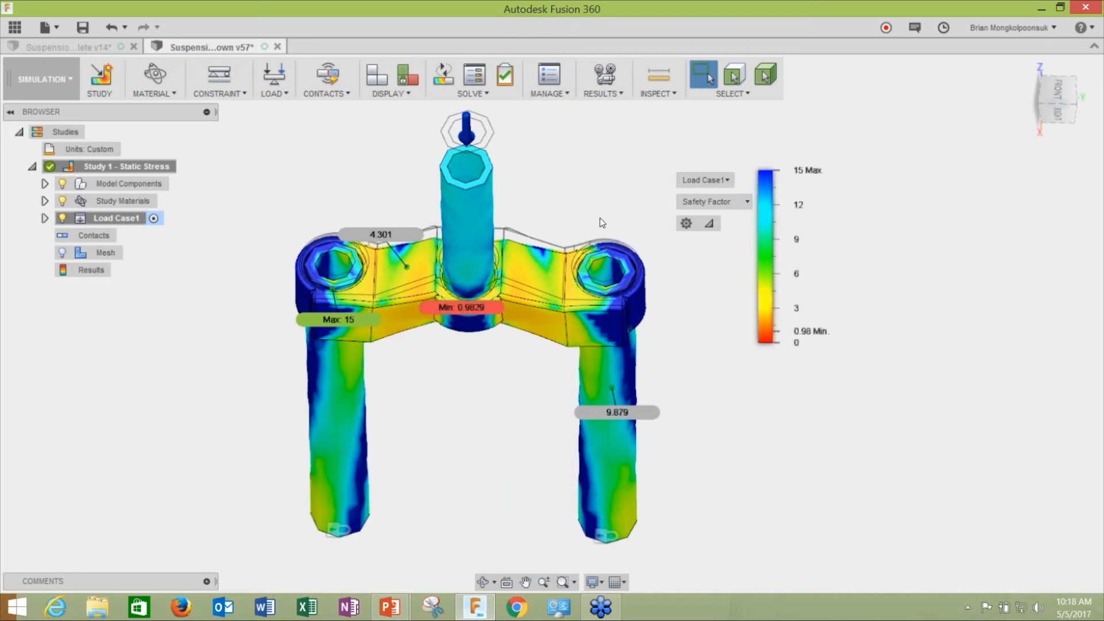
shift+middle_drag(539, 361, 582, 357)
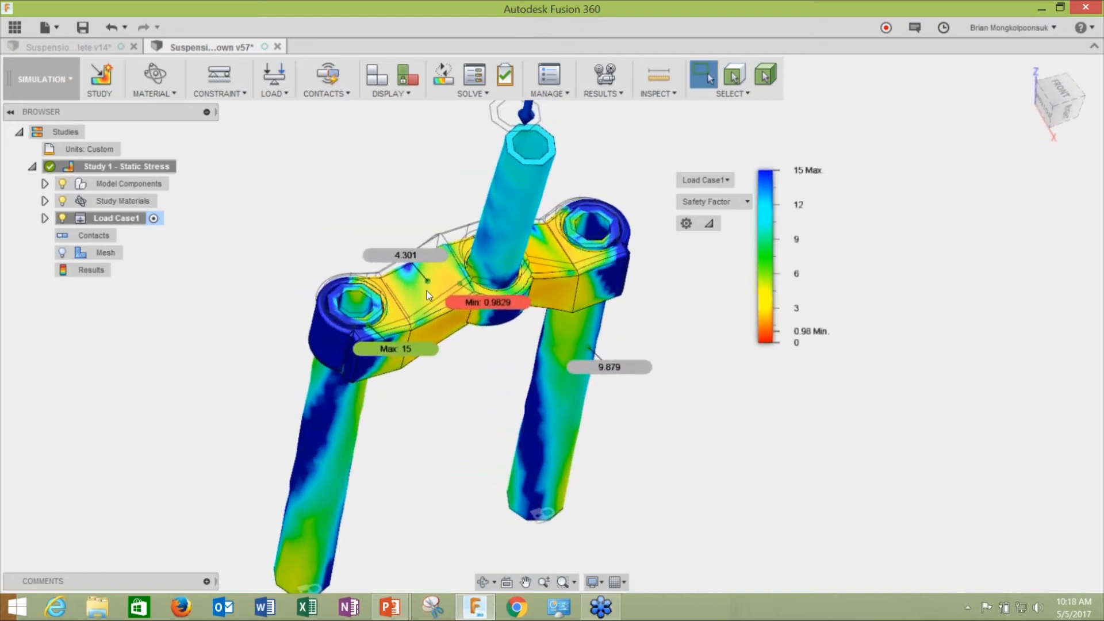
shift+middle_drag(503, 357, 467, 369)
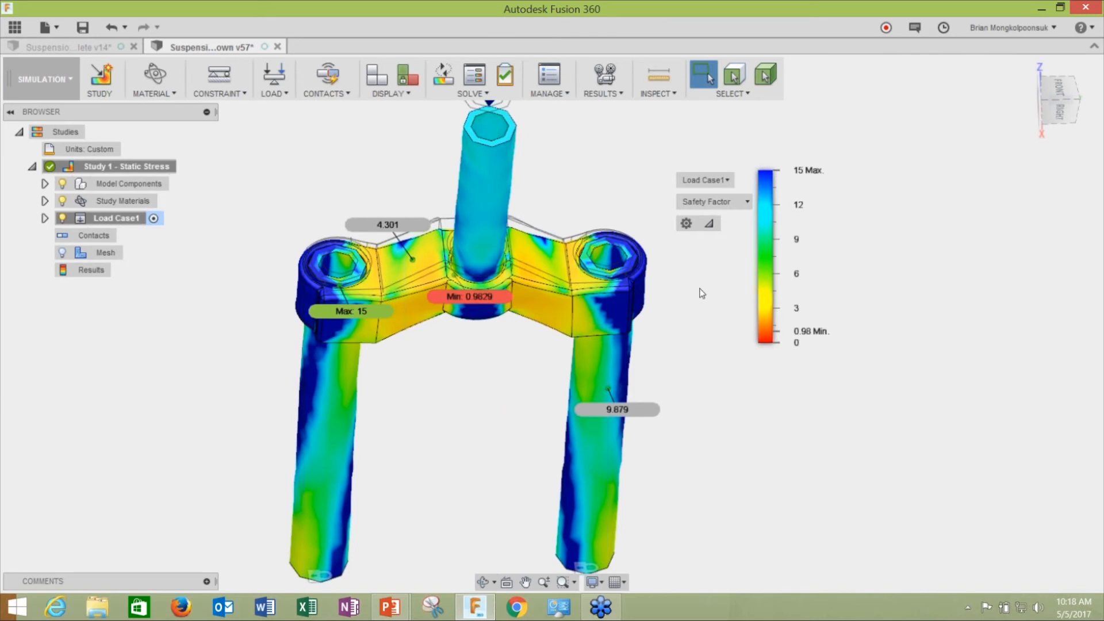
- Switch from the simulation to the Model workspace and inspect the fork crown's geometry
click(53, 85)
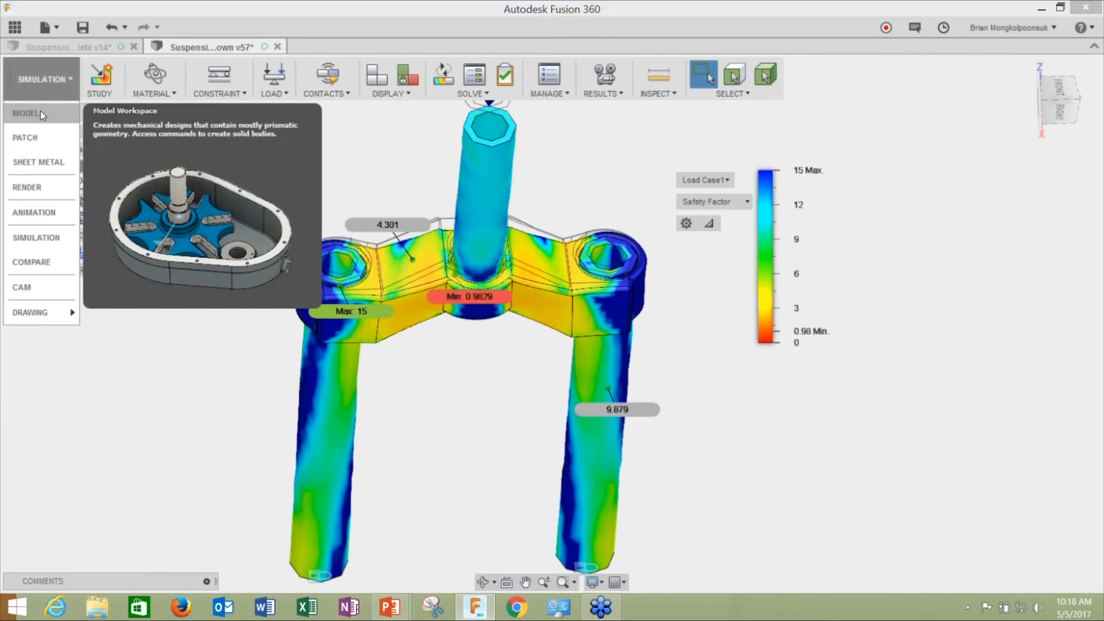
click(40, 113)
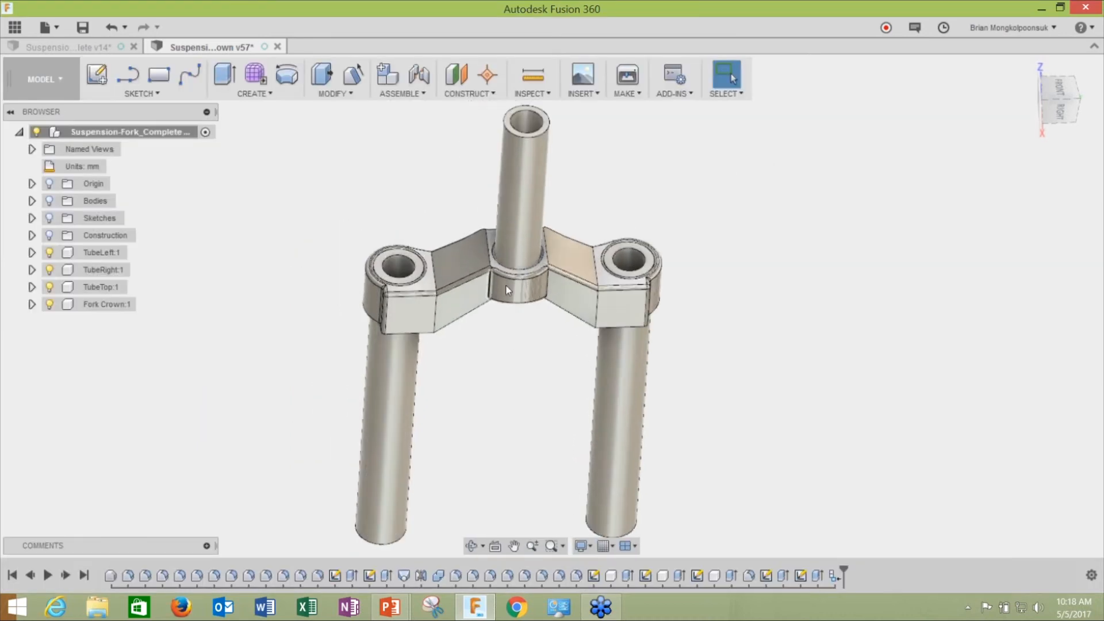
shift+middle_drag(453, 210, 481, 220)
shift+middle_drag(543, 333, 468, 276)
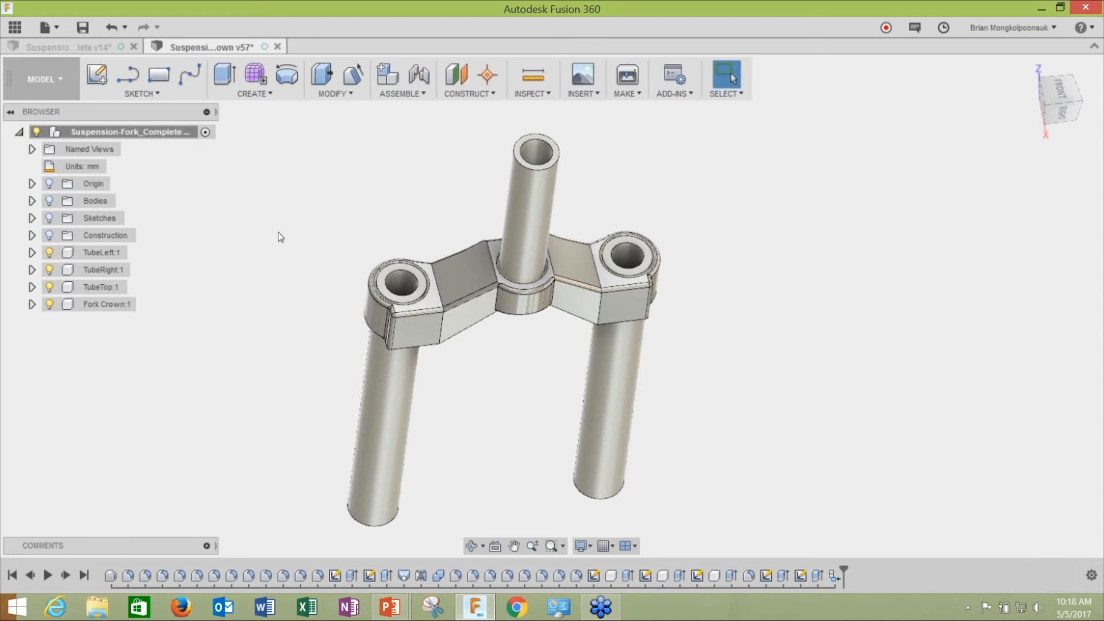
shift+middle_drag(441, 201, 463, 203)
- Expand the sketches, open Sketch4 to look at the outer arc's radius dimension, and exit the sketch
click(32, 217)
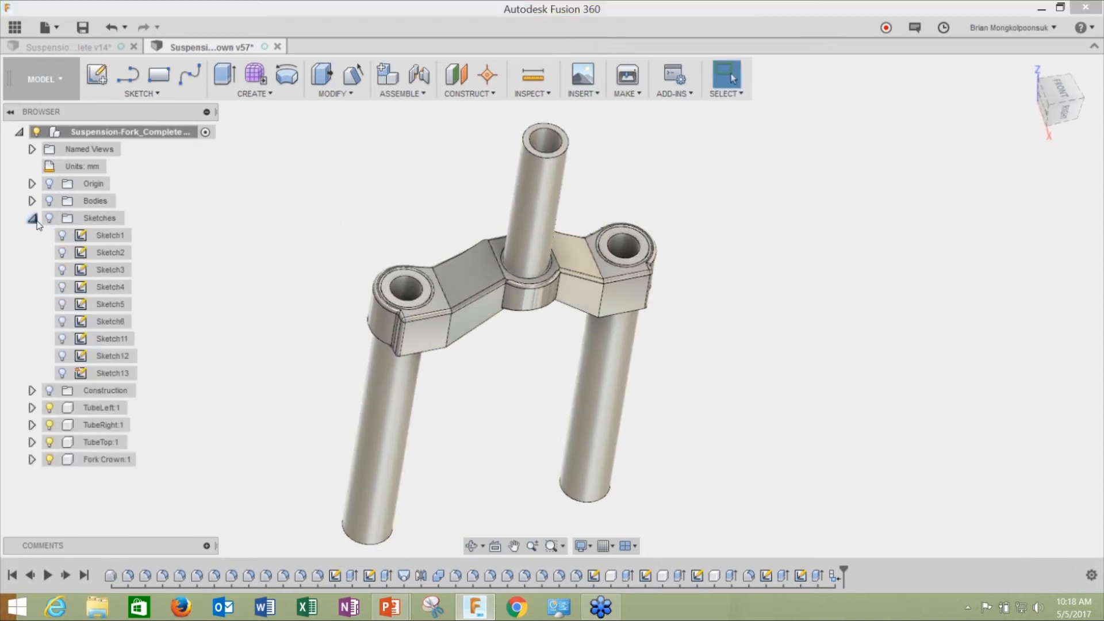
right_click(121, 289)
click(150, 321)
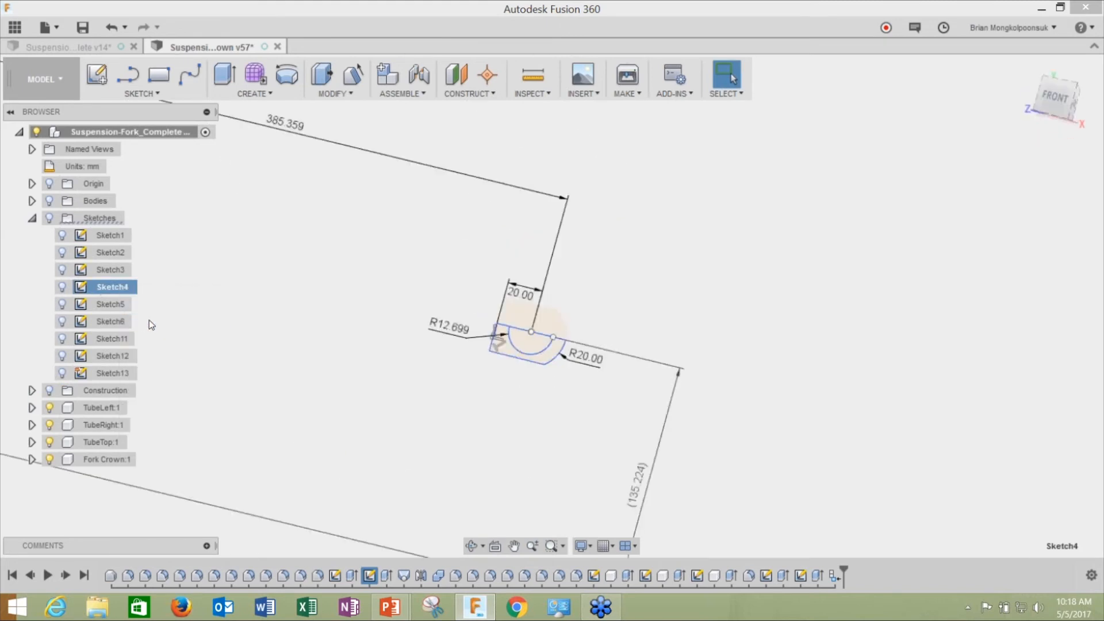
double_click(629, 364)
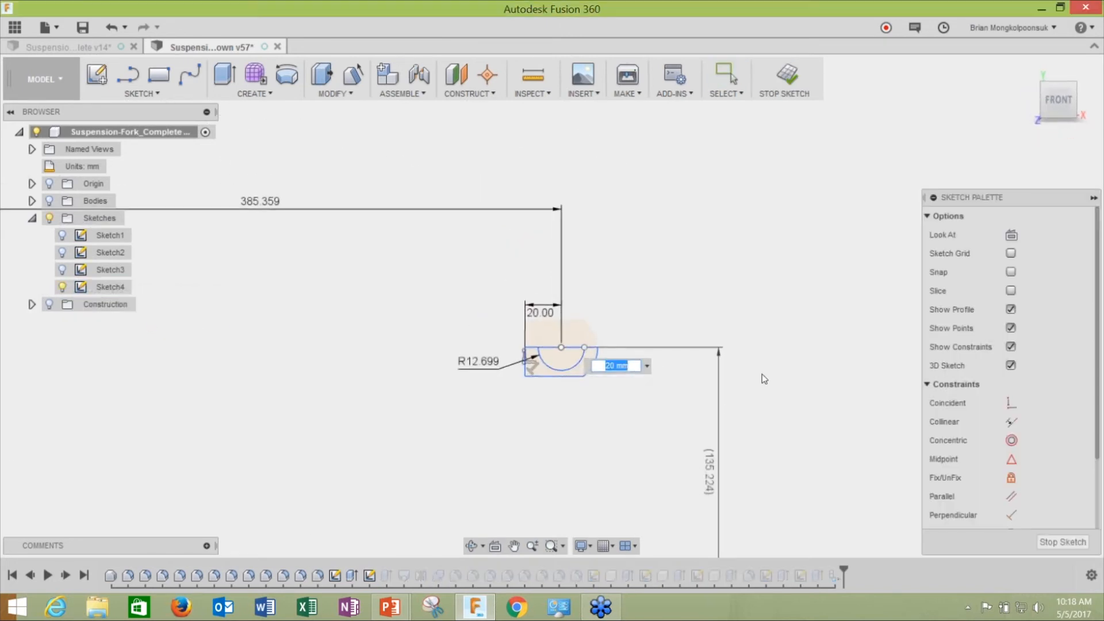
click(1063, 542)
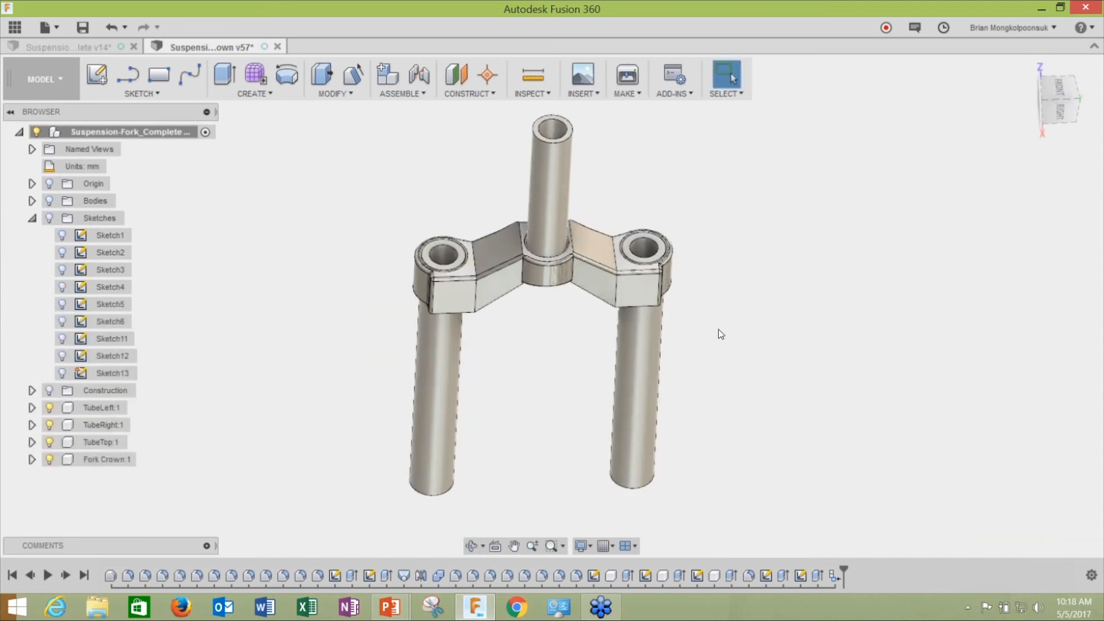
- Open the model's parameters and add a user parameter named circledia with unit mm and expression 35
click(352, 94)
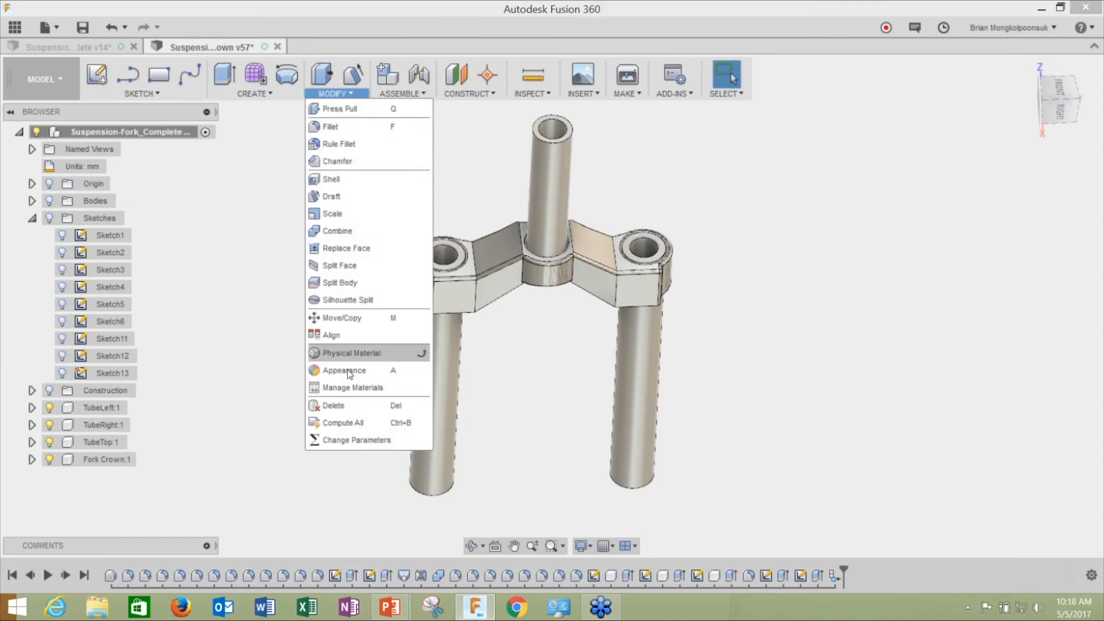
click(353, 442)
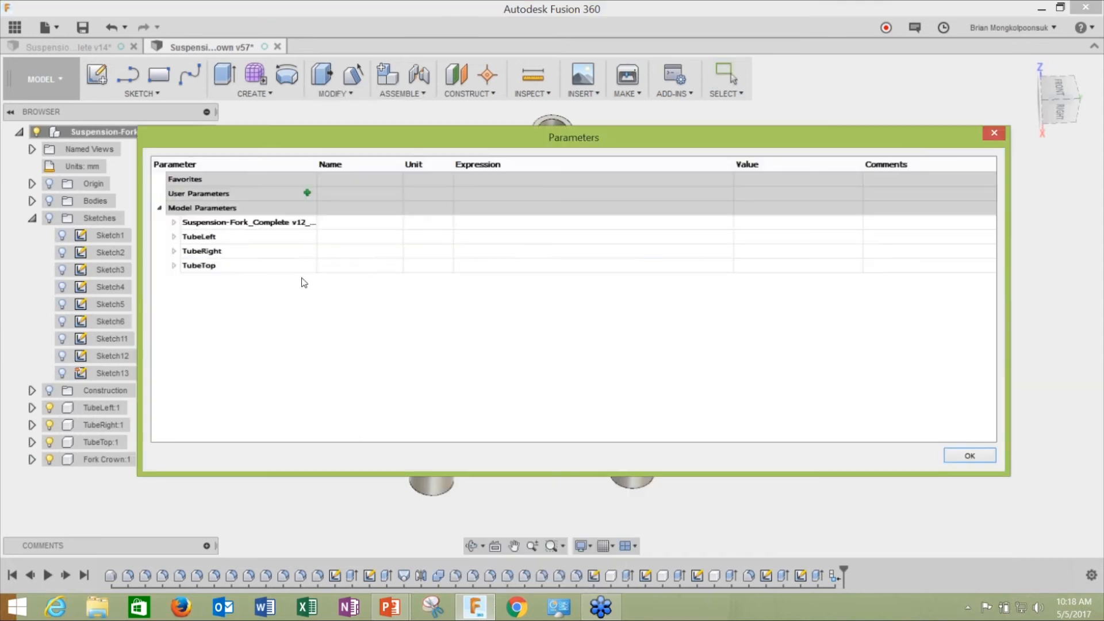
mouse_move(377, 140)
mouse_down()
mouse_move(392, 314)
mouse_move(386, 161)
mouse_up()
click(312, 212)
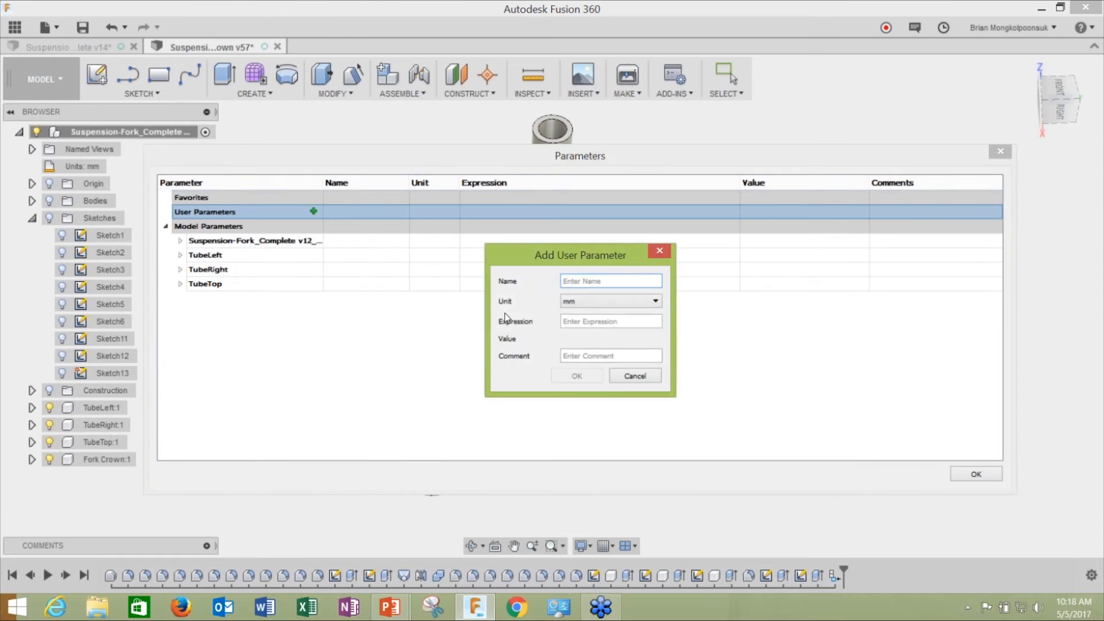
text(c)
key(BackSpace)
key(BackSpace)
text(cledia)
click(601, 321)
text(35)
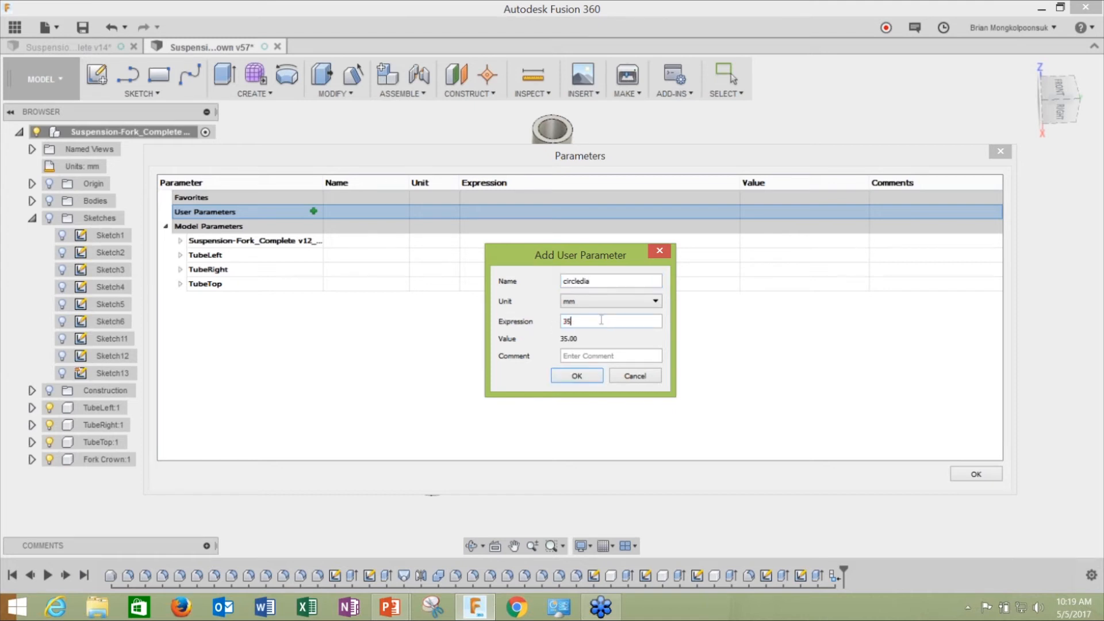
click(590, 378)
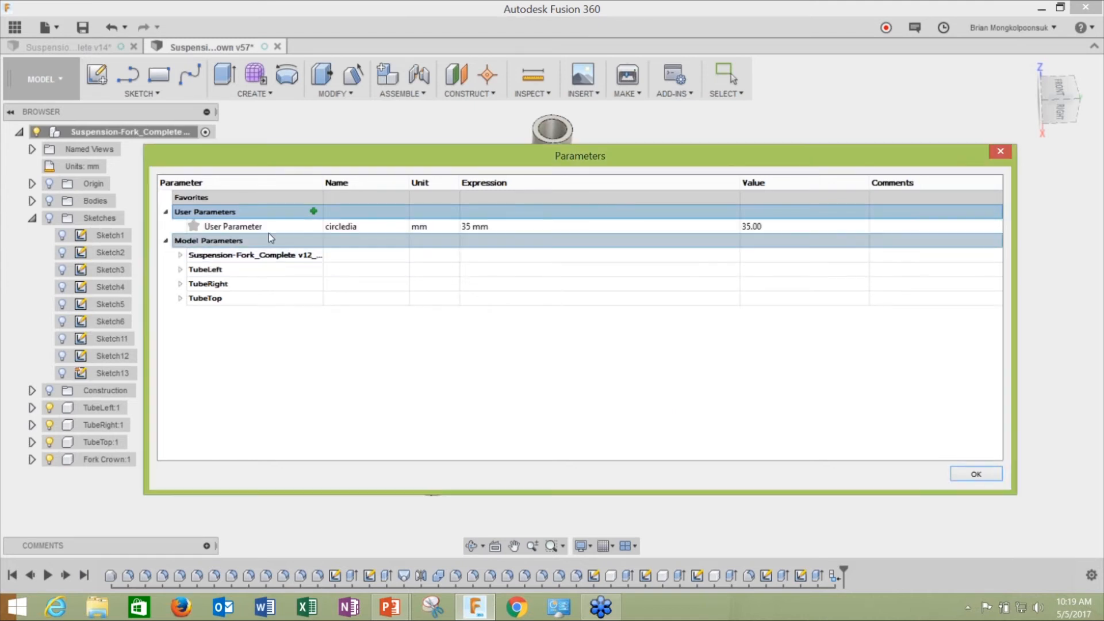
- Add a second user parameter named wallthickness with unit mm and expression 35
click(314, 212)
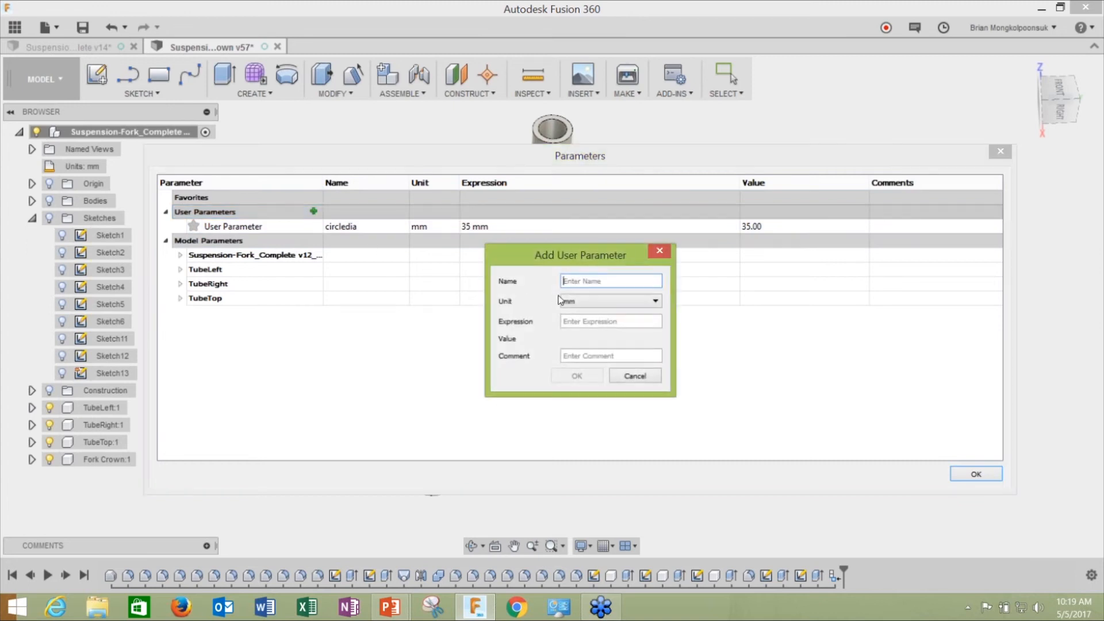
text(wallthickne)
click(586, 323)
text(35)
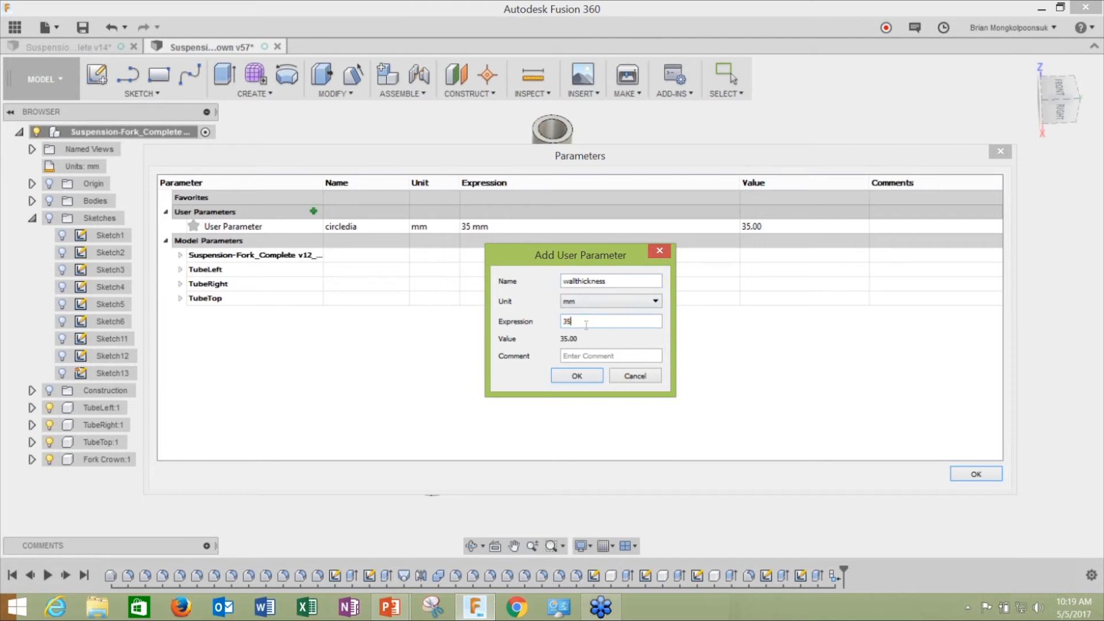
click(578, 375)
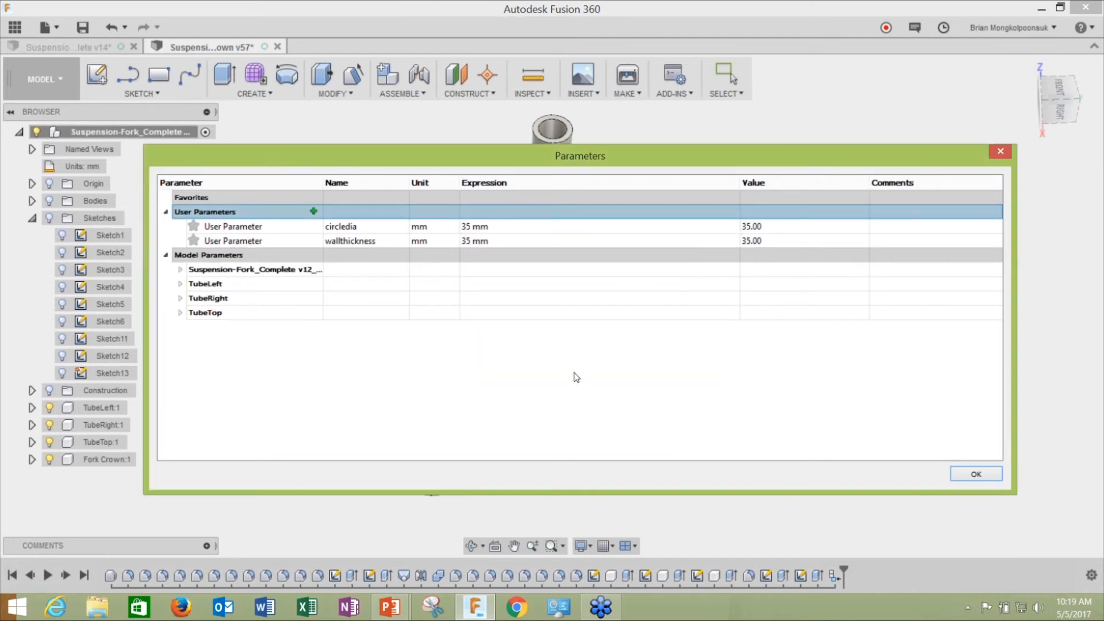
- Mark the circledia and wallthickness user parameters as favorites and close the parameters dialog
click(193, 227)
click(193, 255)
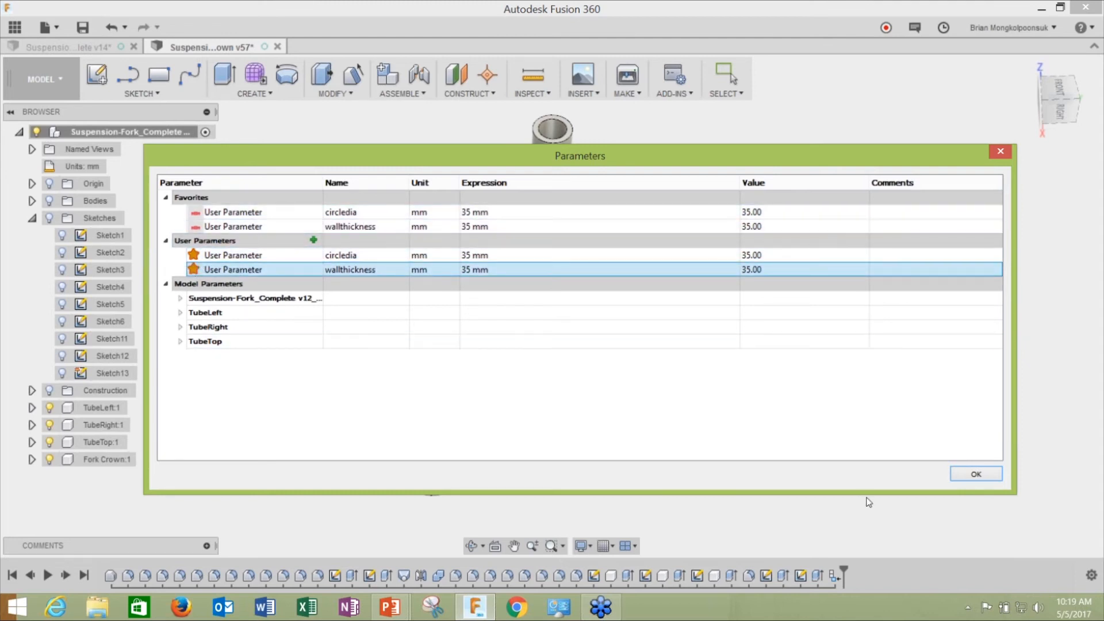
click(976, 474)
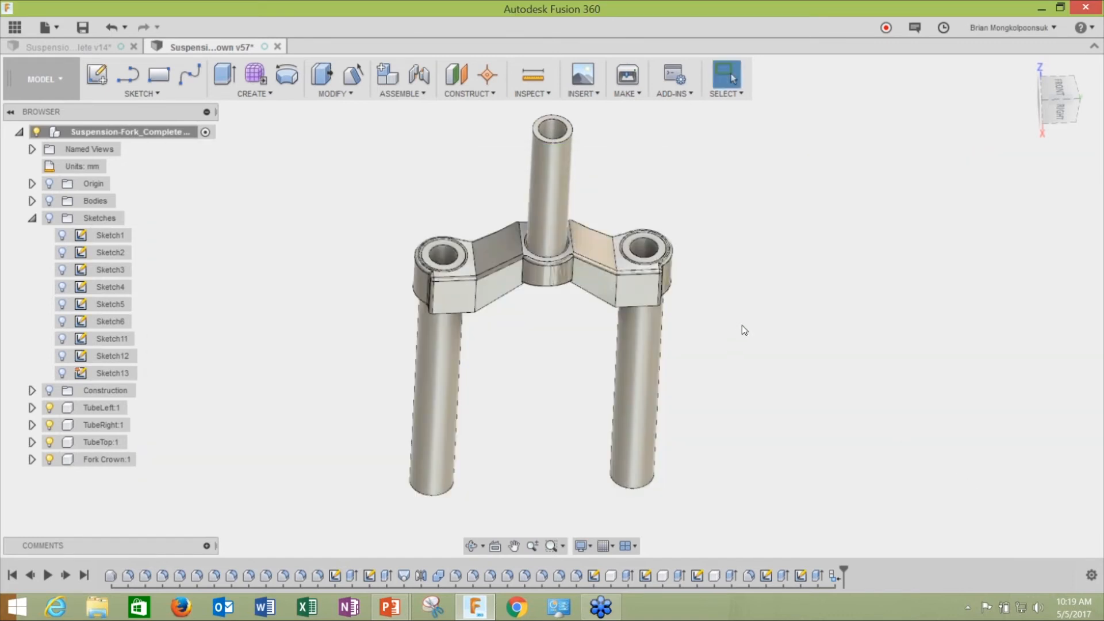
- Edit Sketch4 and set the outer arc's radius to the circledia parameter
click(122, 288)
right_click(122, 287)
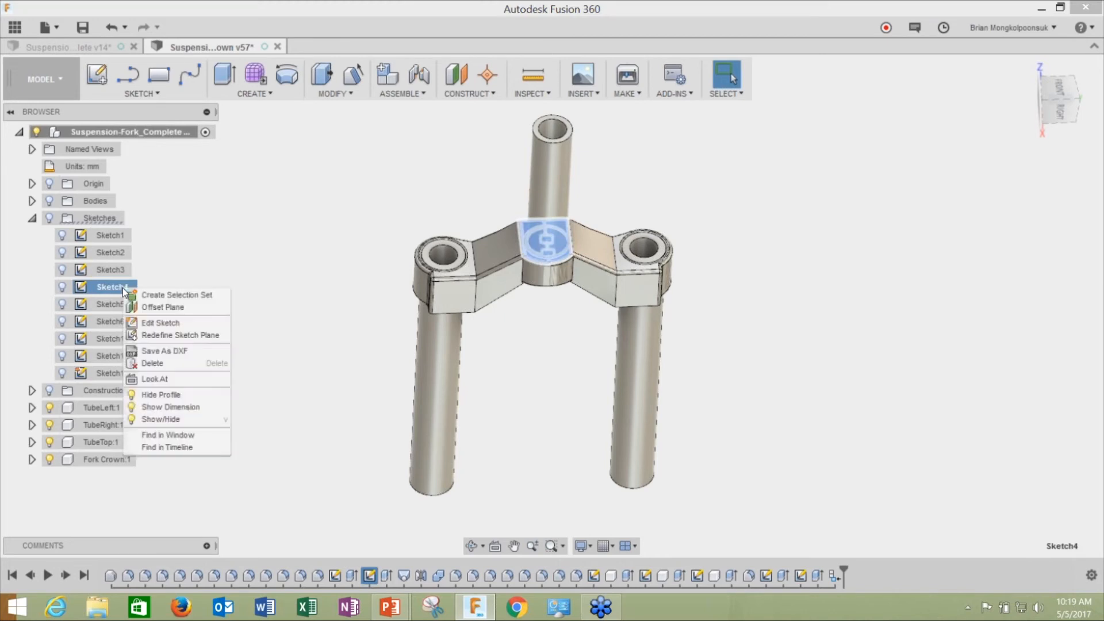
click(162, 324)
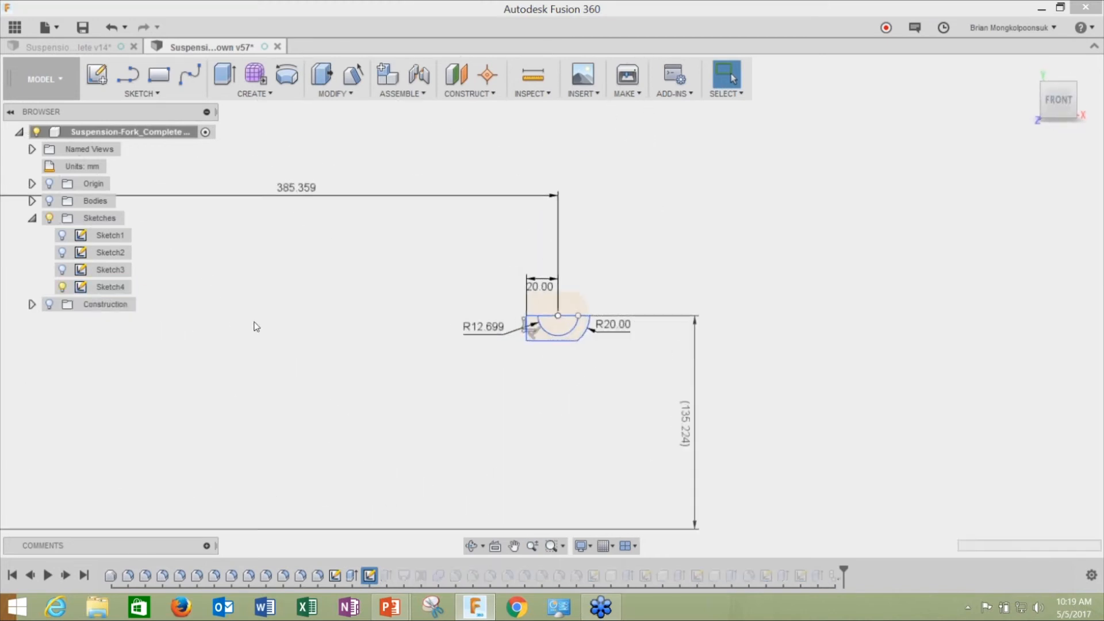
double_click(634, 343)
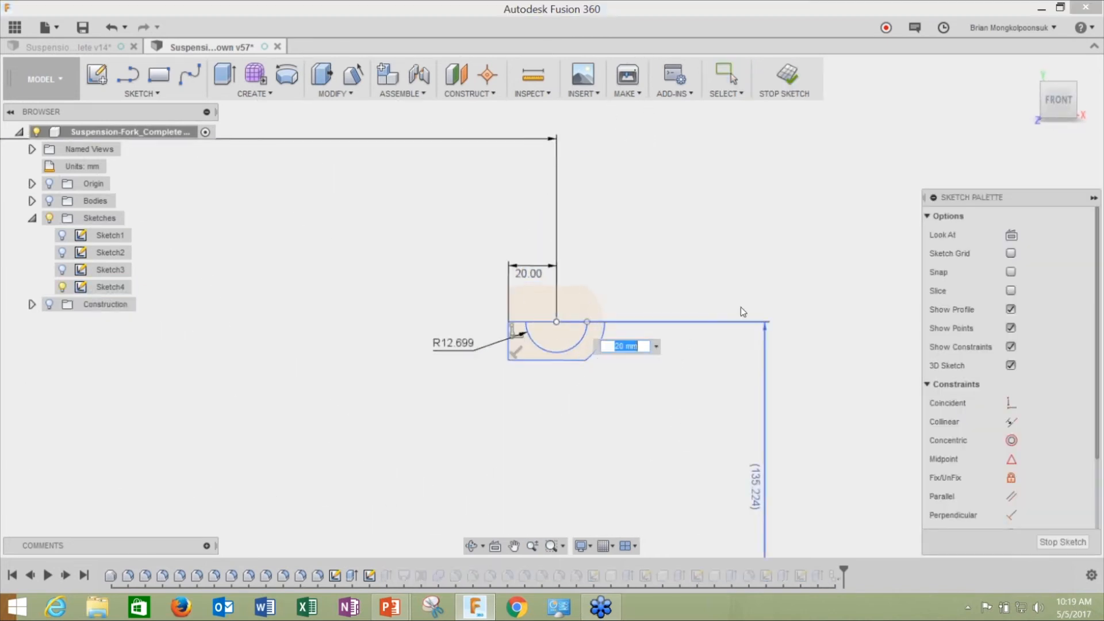
text(circledia)
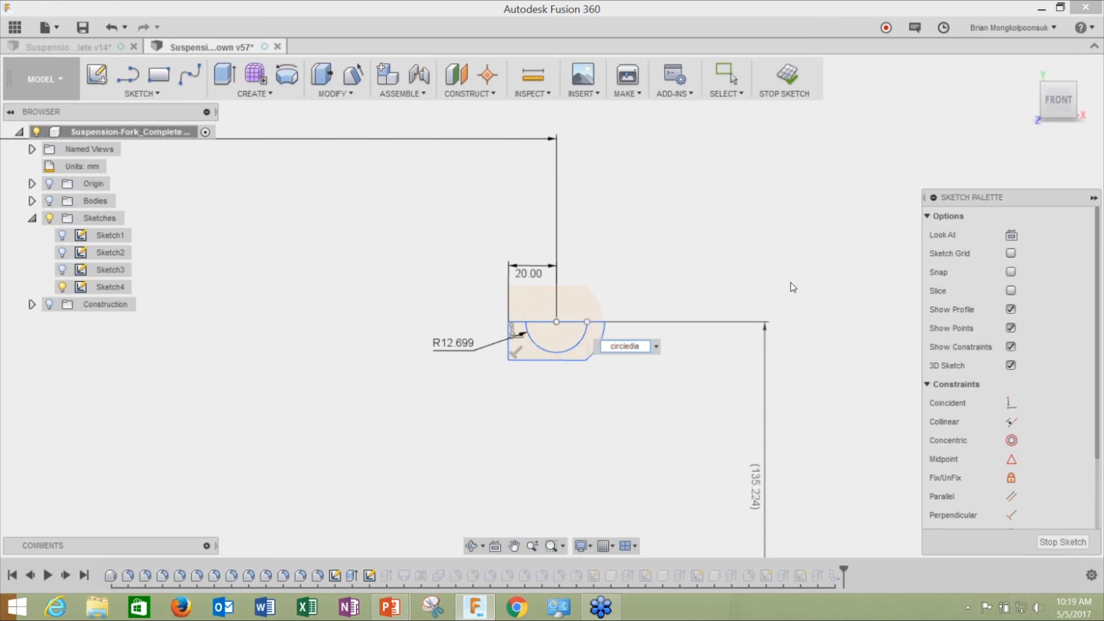
key(Return)
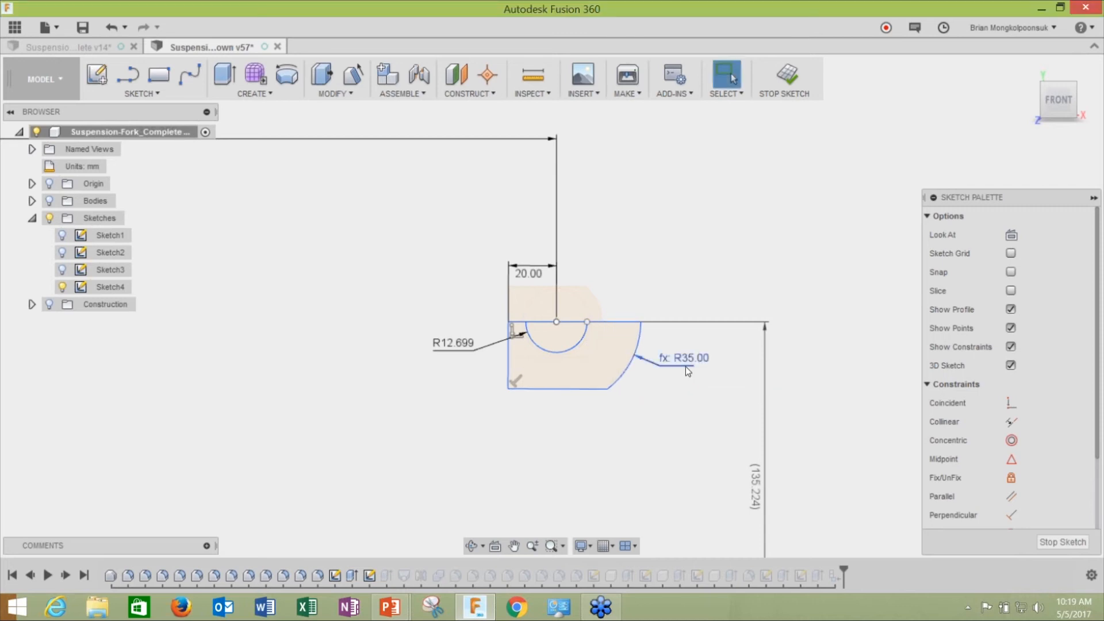
- Set the 20 mm horizontal dimension in Sketch4 to the wallthickness parameter and finish the sketch to update the fork crown
double_click(538, 270)
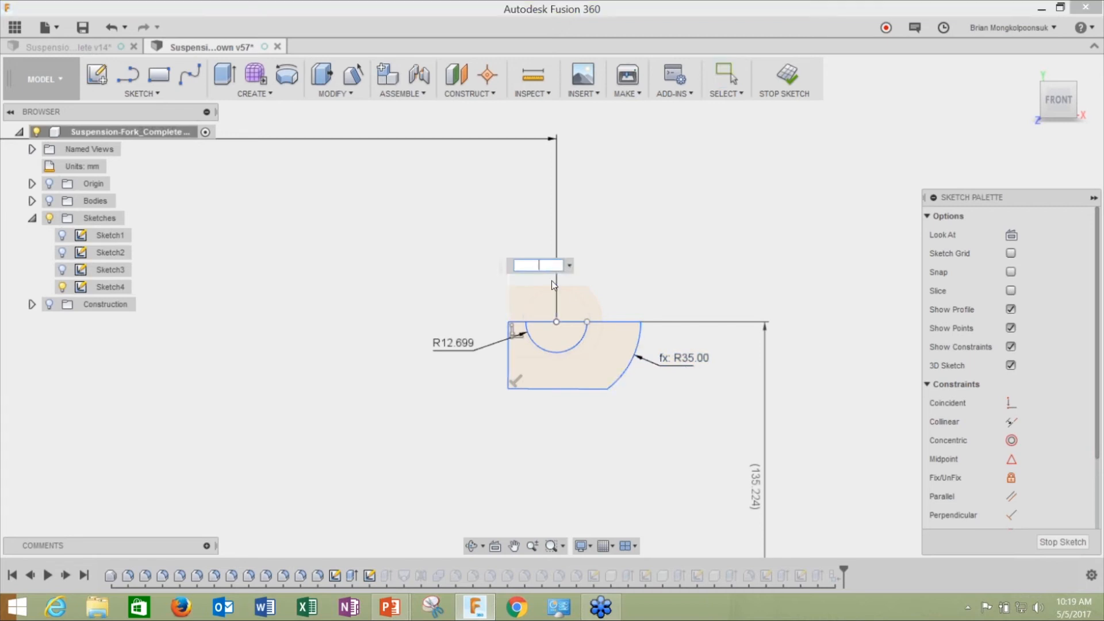
text(w)
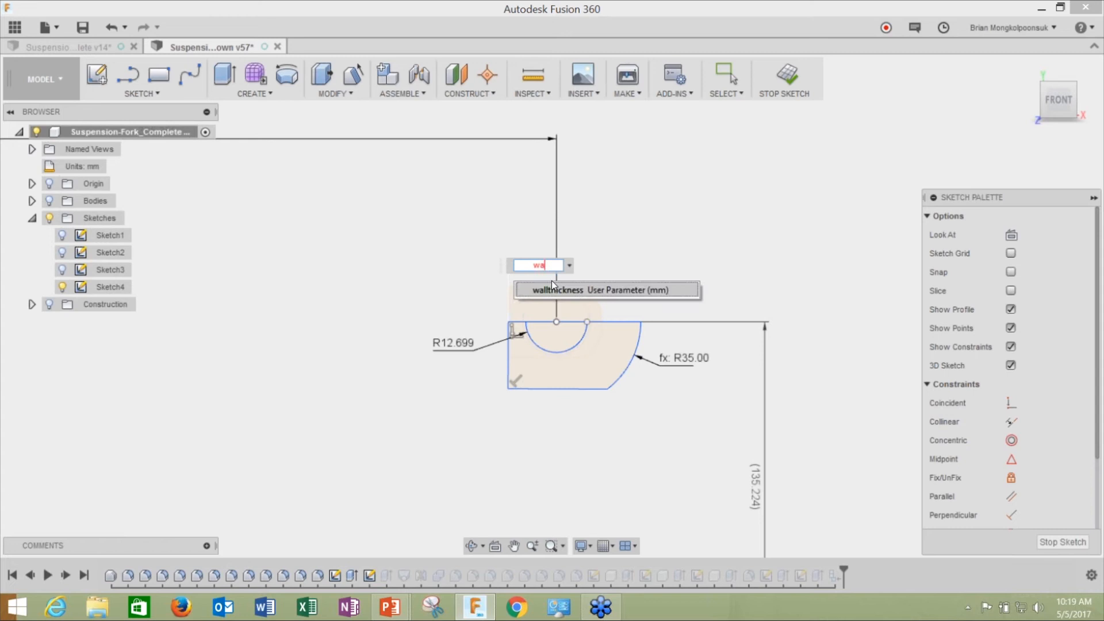
text(a)
click(553, 288)
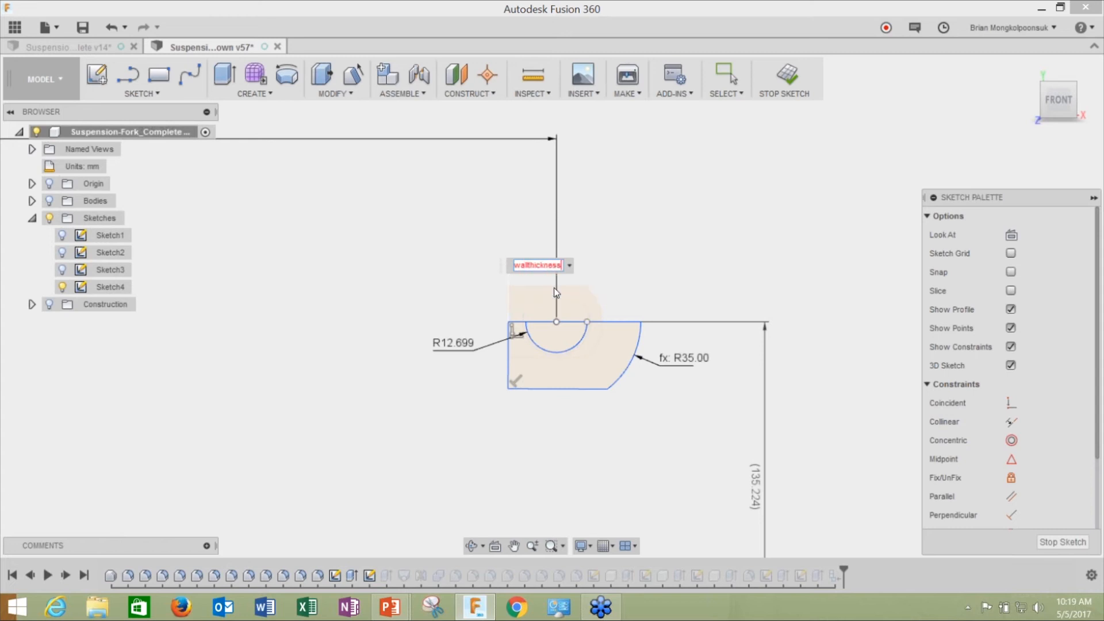
key(Return)
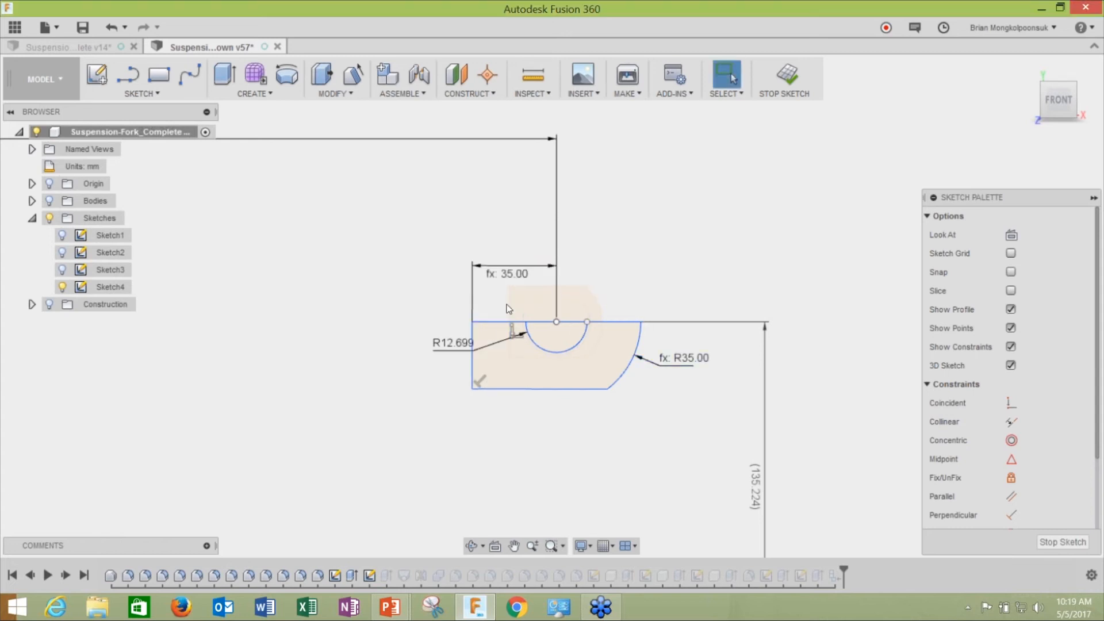
click(1071, 546)
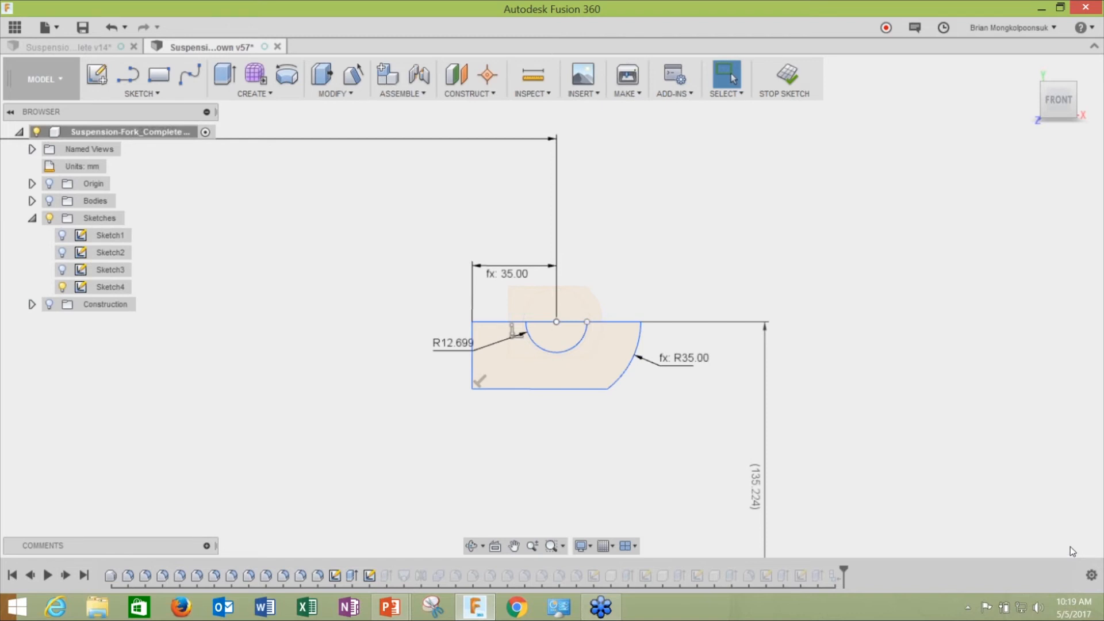
shift+middle_drag(814, 359, 779, 351)
scroll(779, 353, down, 4)
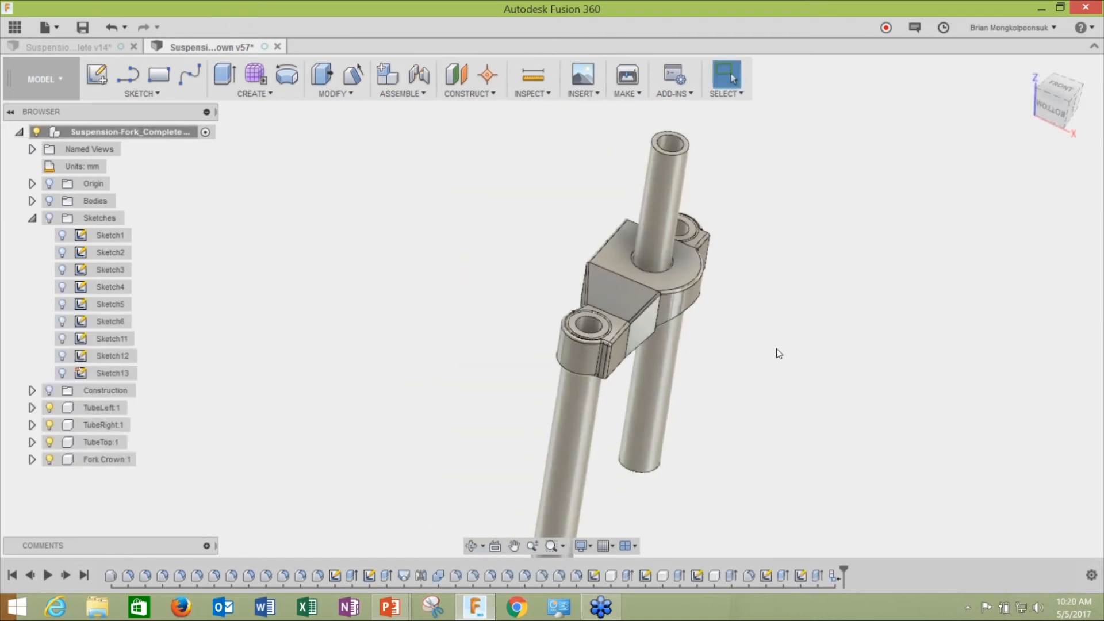
mouse_move(818, 318)
shift+middle_down()
mouse_move(749, 300)
mouse_move(722, 239)
mouse_move(808, 328)
mouse_move(793, 316)
mouse_move(799, 327)
shift+middle_up()
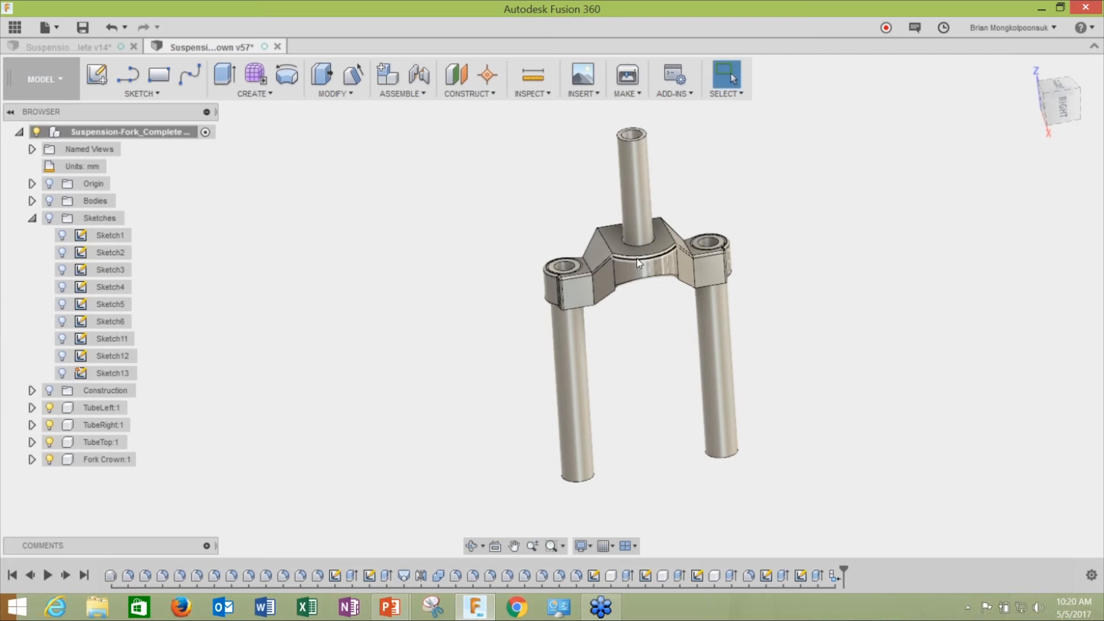
- Review the circledia and wallthickness expressions in the parameters dialog and close it without changing them
shift+middle_drag(752, 340, 818, 317)
scroll(818, 314, up, 3)
scroll(786, 348, down, 2)
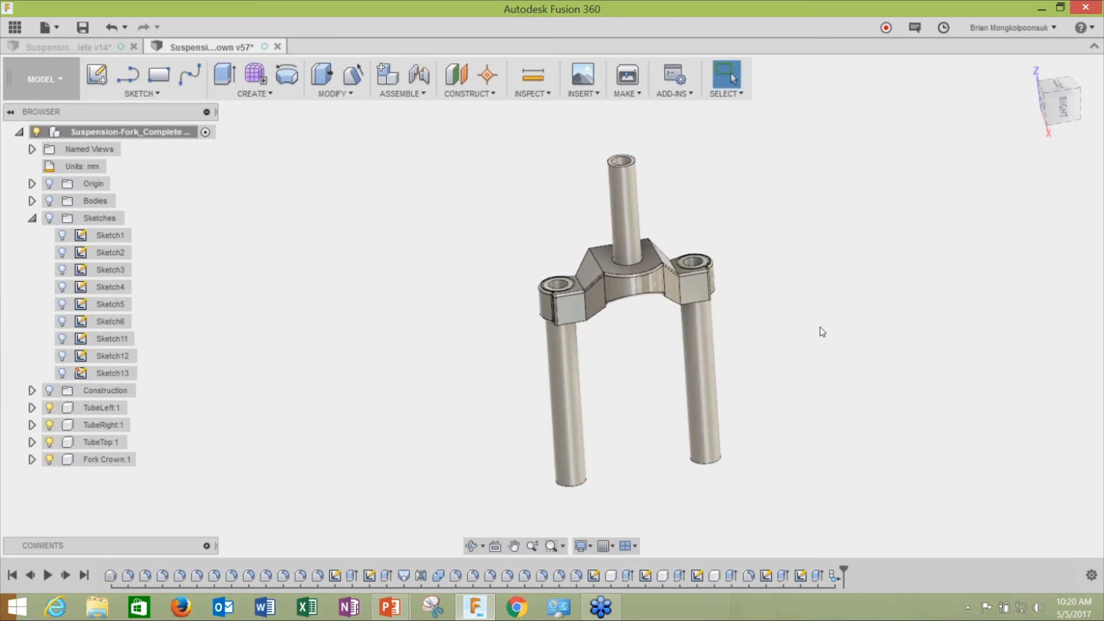
scroll(821, 323, up, 1)
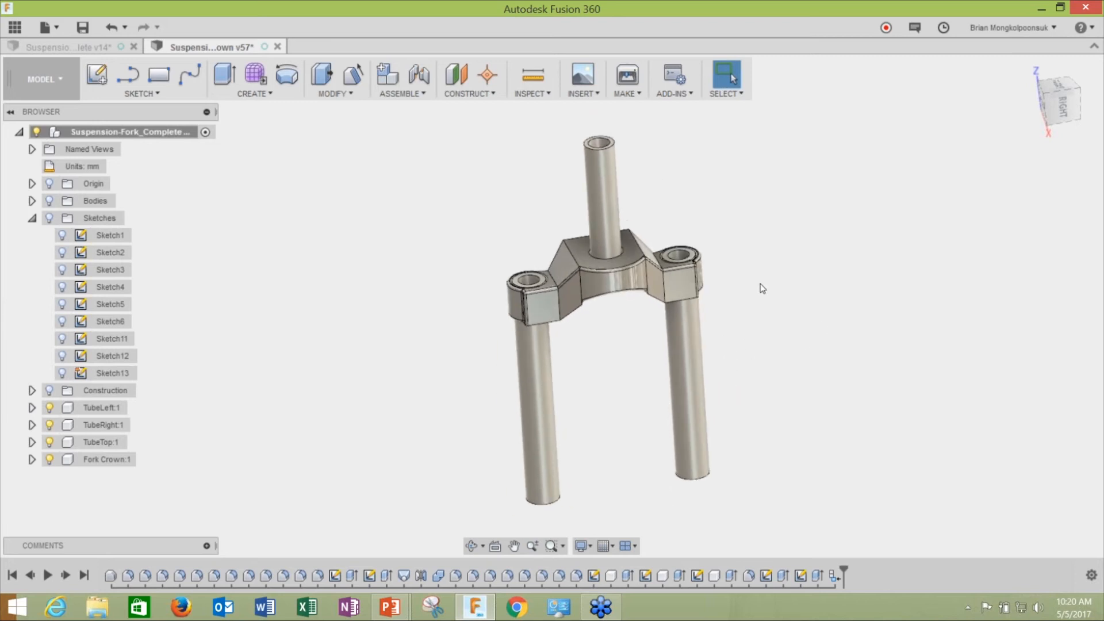
click(346, 95)
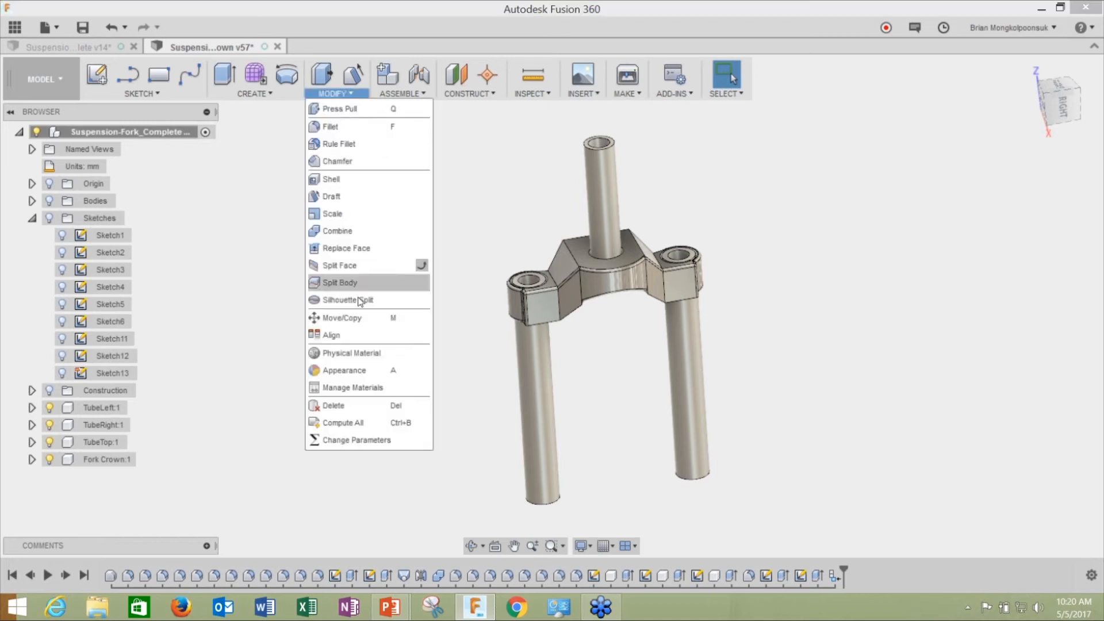
click(332, 441)
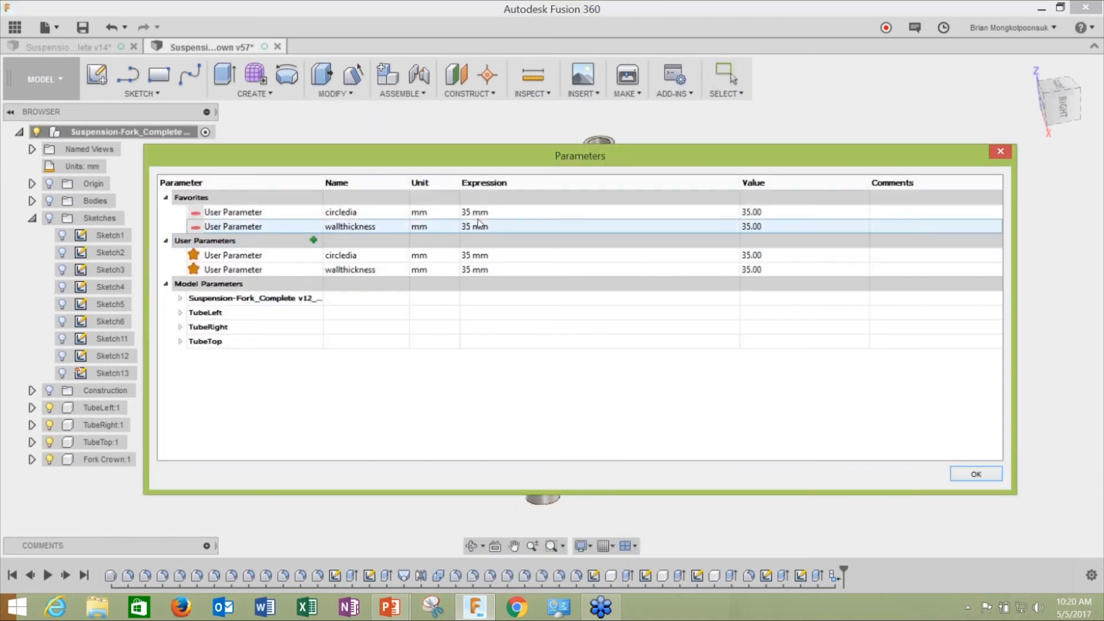
click(465, 254)
click(465, 255)
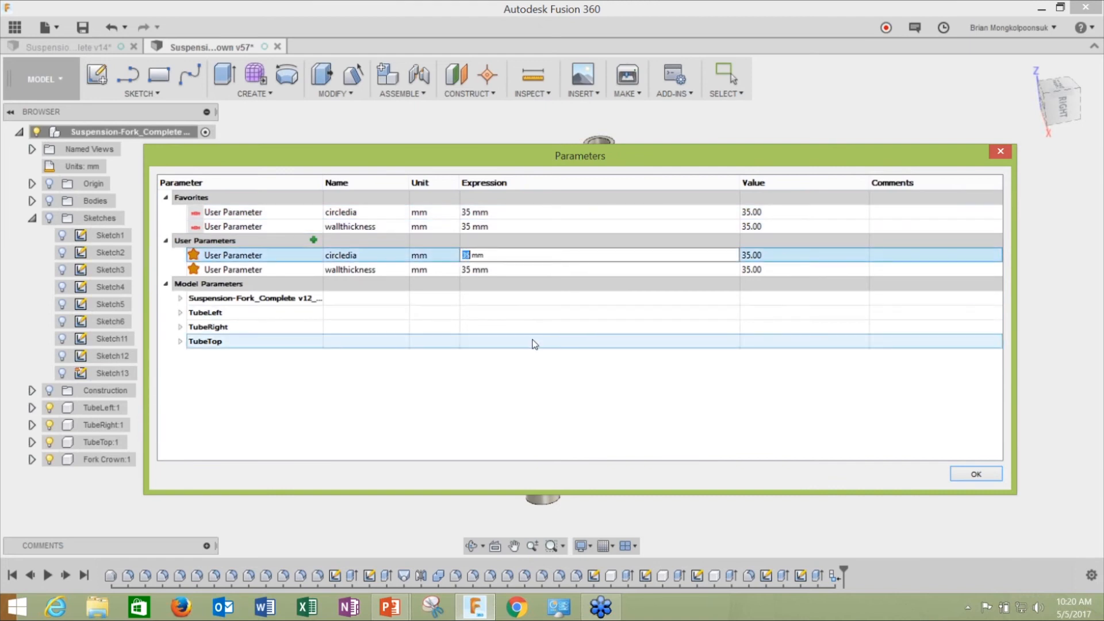
click(971, 474)
- Pin the Change Parameters command to the toolbar, try the shortcut and close the parameters dialog
click(334, 93)
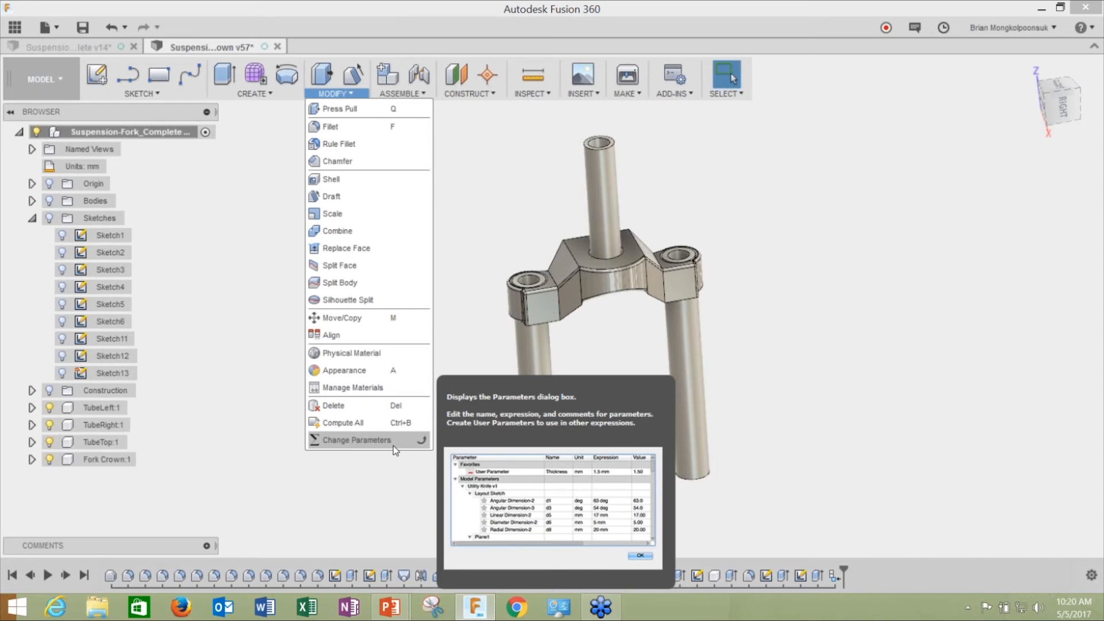
click(423, 441)
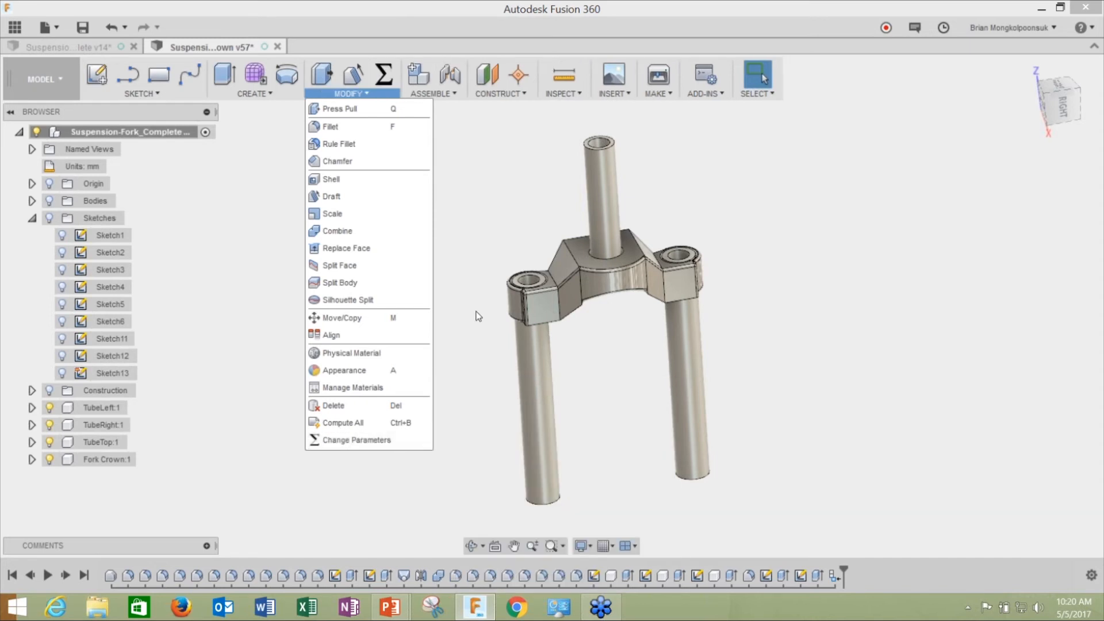
click(384, 78)
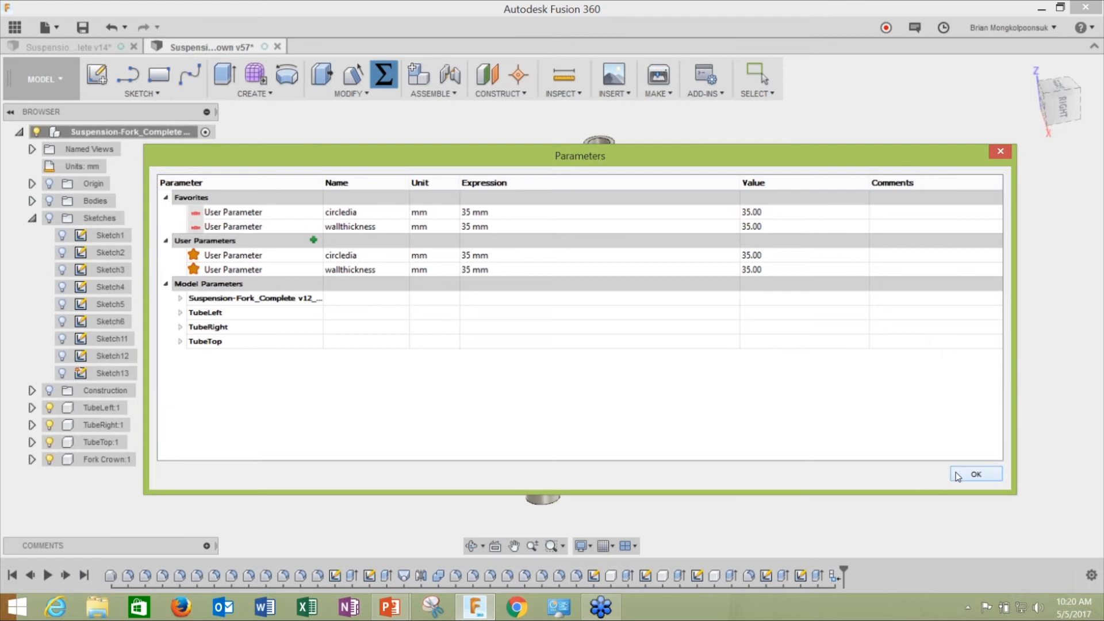
click(976, 474)
- Switch to the Simulation workspace and clone the Study 1 static stress study
mouse_move(782, 438)
shift+middle_down()
mouse_move(799, 418)
mouse_move(792, 426)
shift+middle_up()
scroll(741, 419, down, 1)
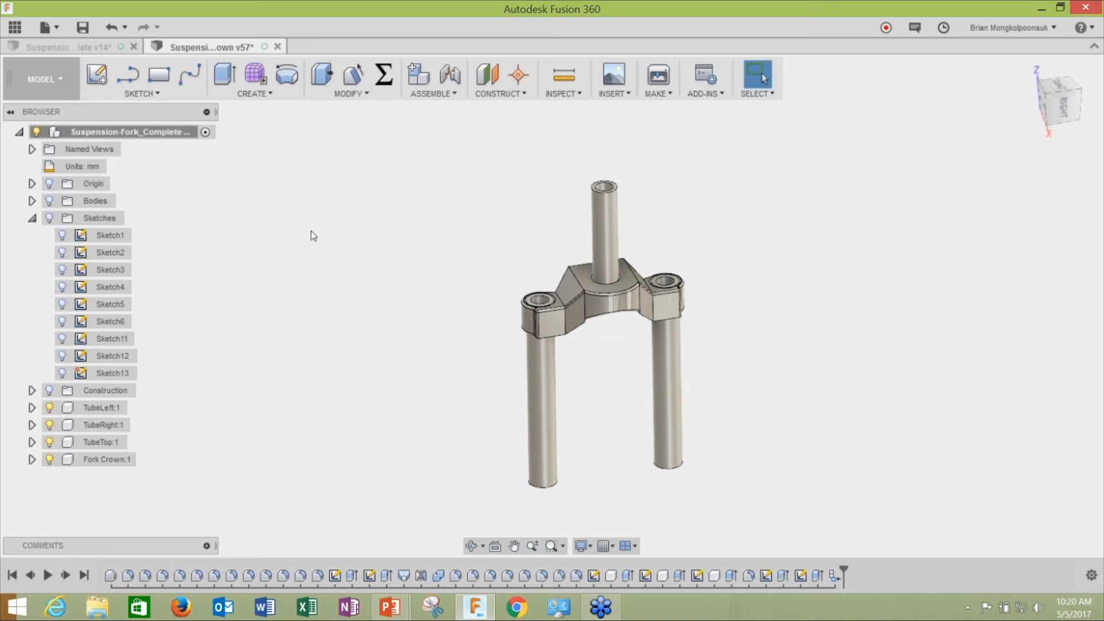
click(44, 82)
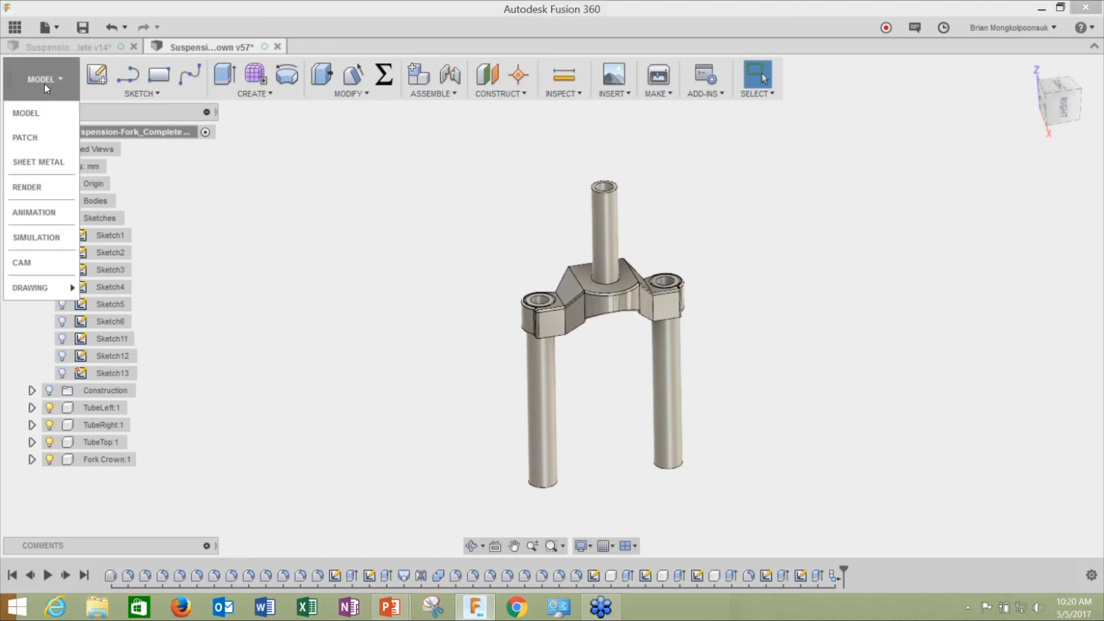
click(37, 240)
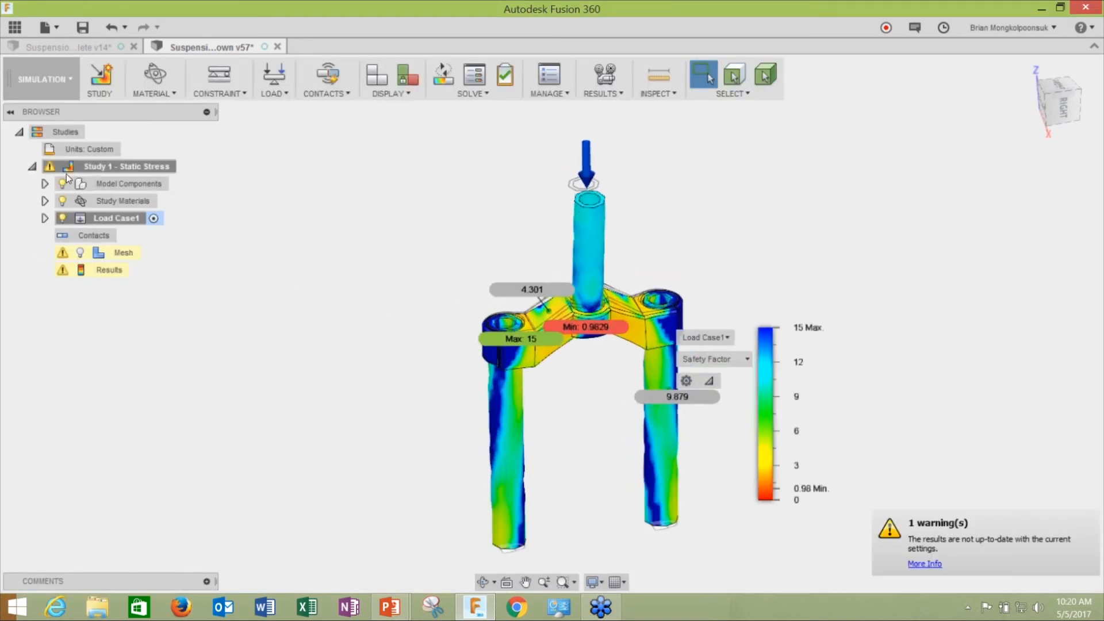
mouse_move(50, 170)
right_click(154, 168)
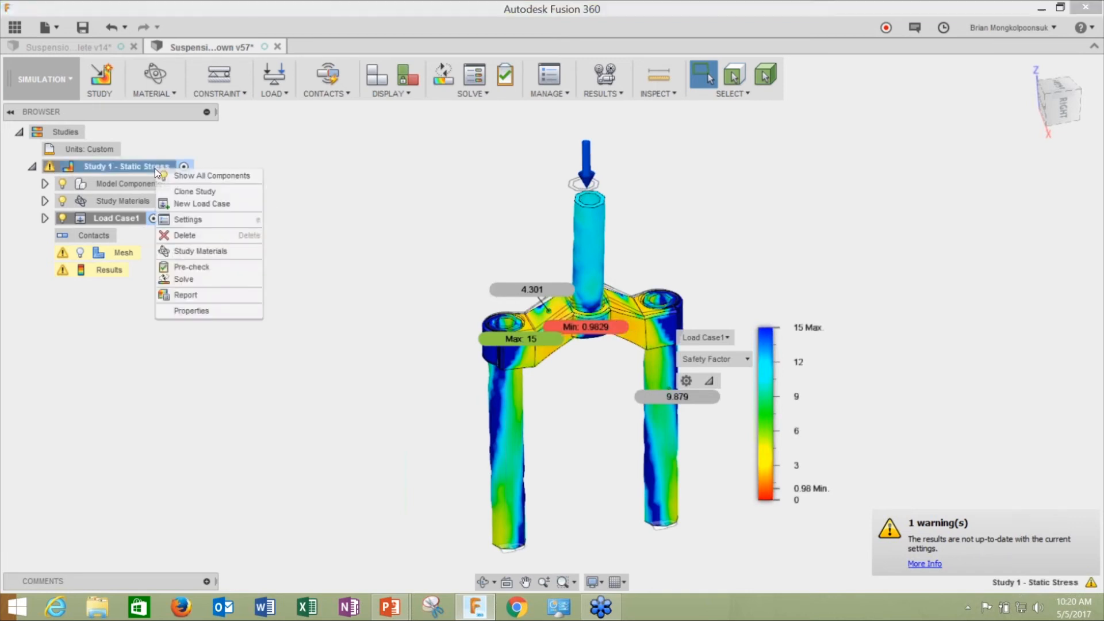
click(188, 193)
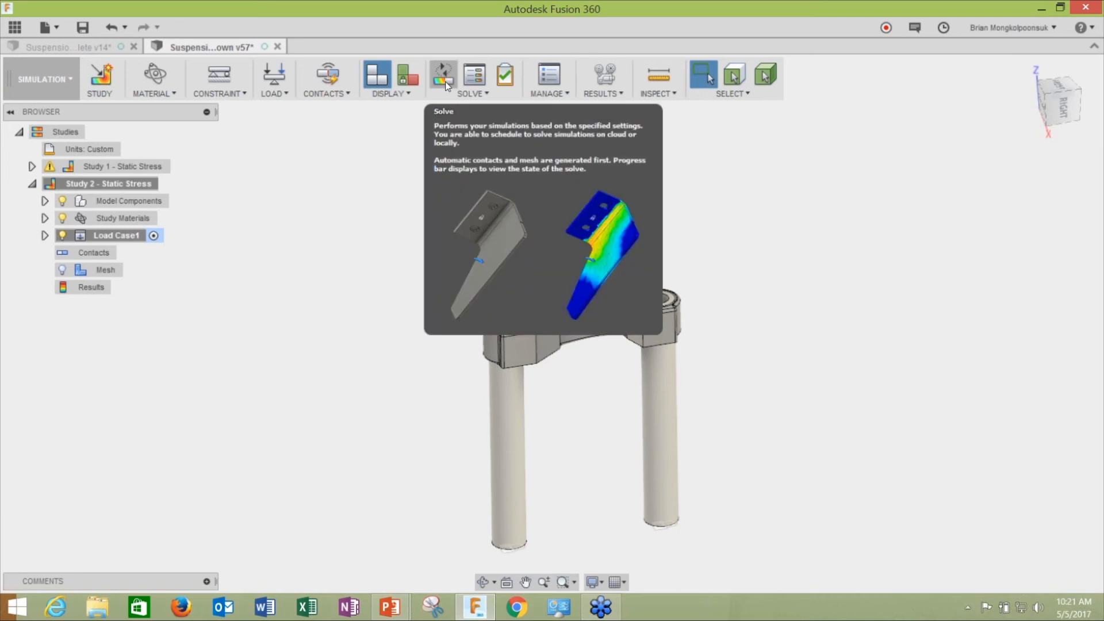
- Solve the Study 2 static stress study locally
shift+middle_drag(402, 246, 543, 305)
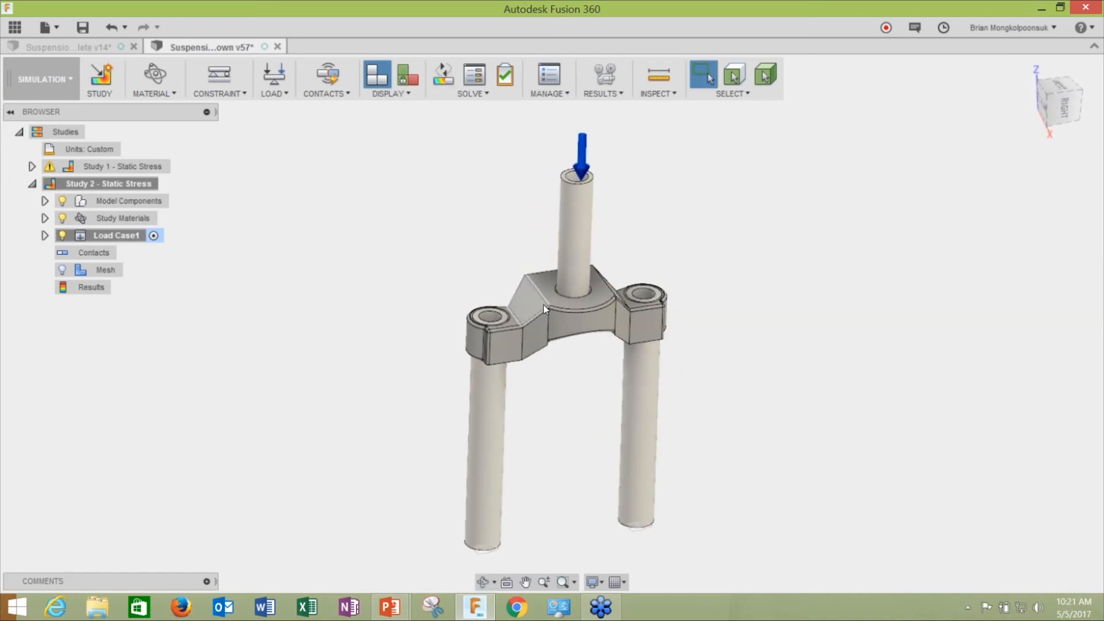
click(445, 85)
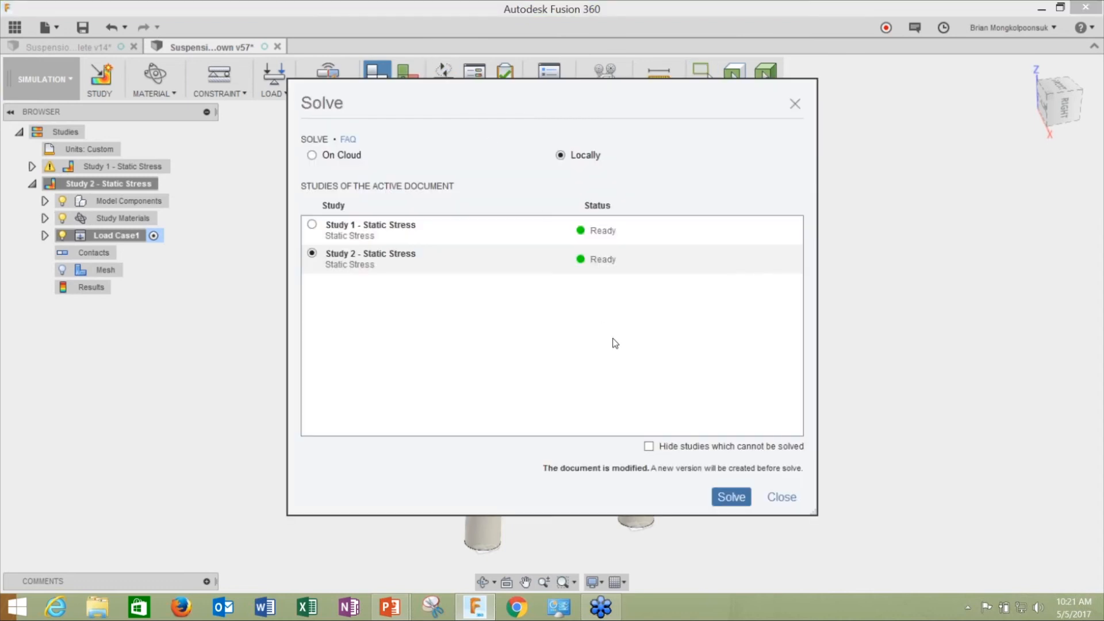
click(731, 496)
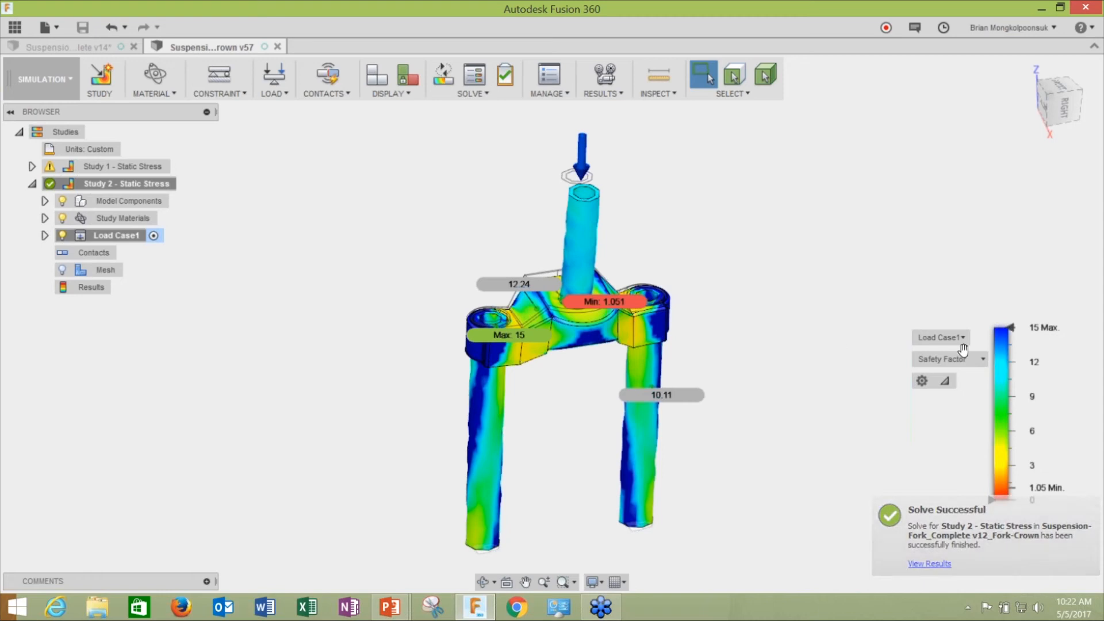
- Move the results legend closer to the fork, view the Von Mises stress result and return to Safety Factor
drag(1026, 336, 826, 197)
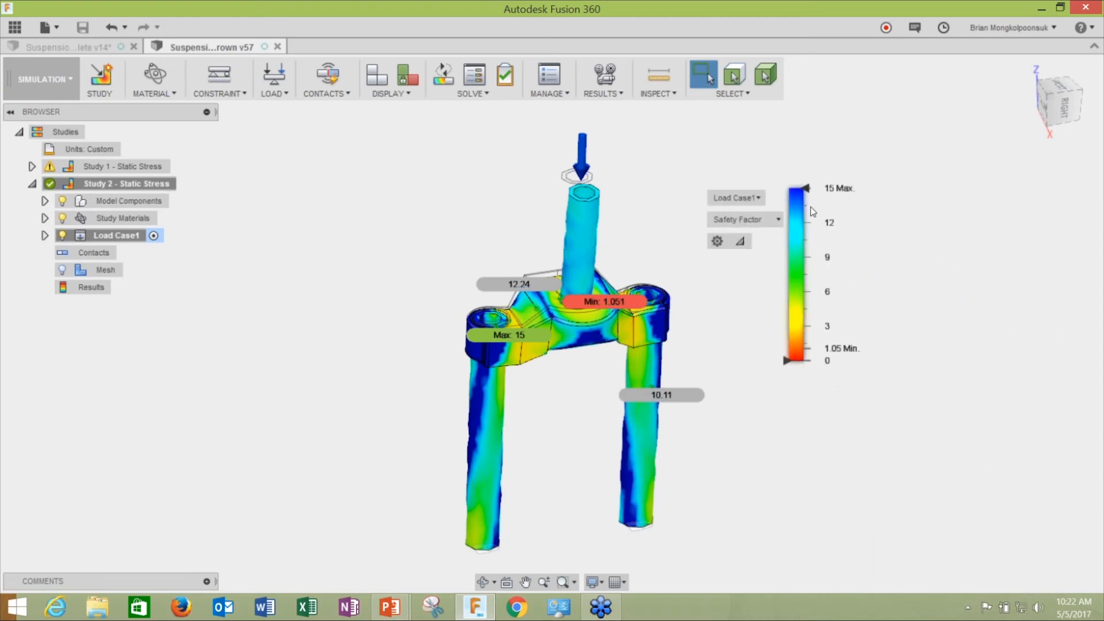
click(760, 224)
click(758, 254)
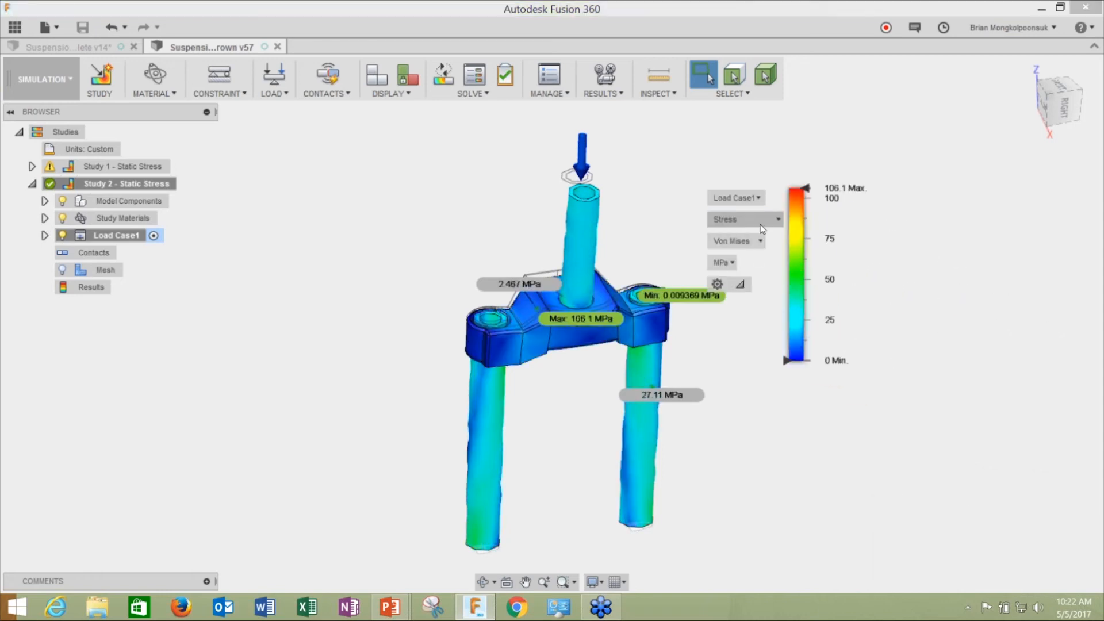
click(761, 224)
click(747, 269)
click(745, 219)
click(749, 237)
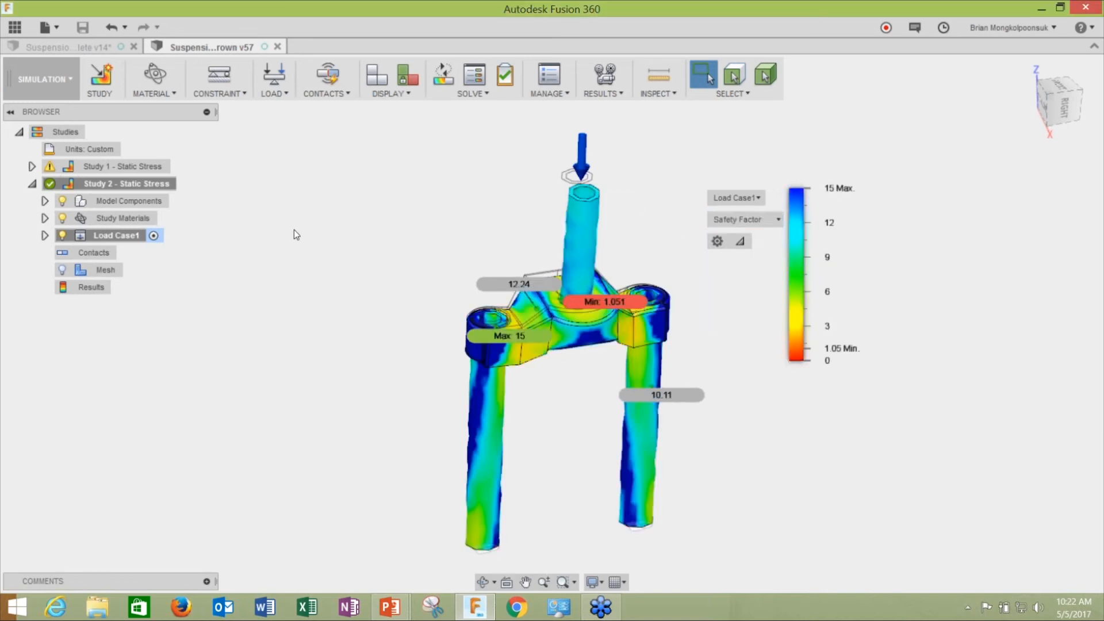
- Switch to the Compare workspace and display Study 1 alongside Study 2
scroll(255, 233, down, 1)
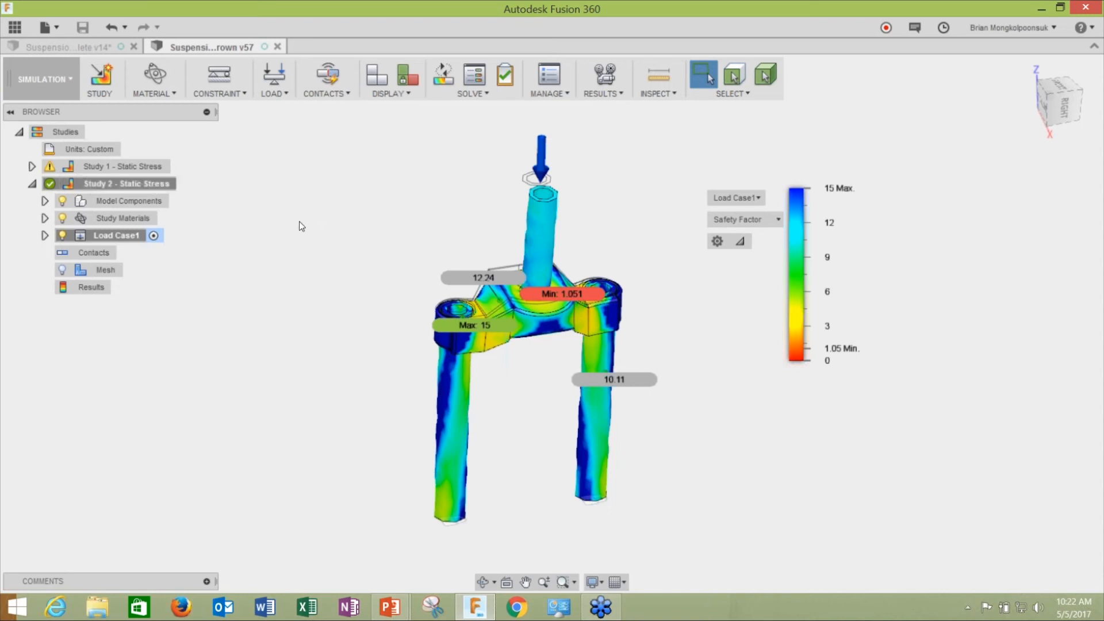
click(60, 83)
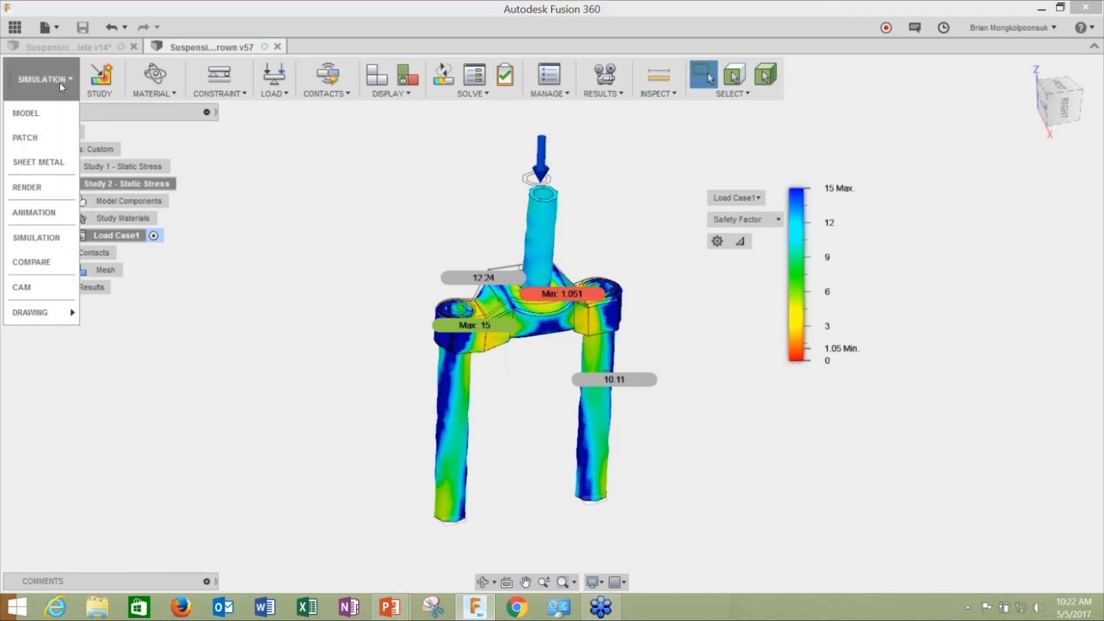
click(40, 262)
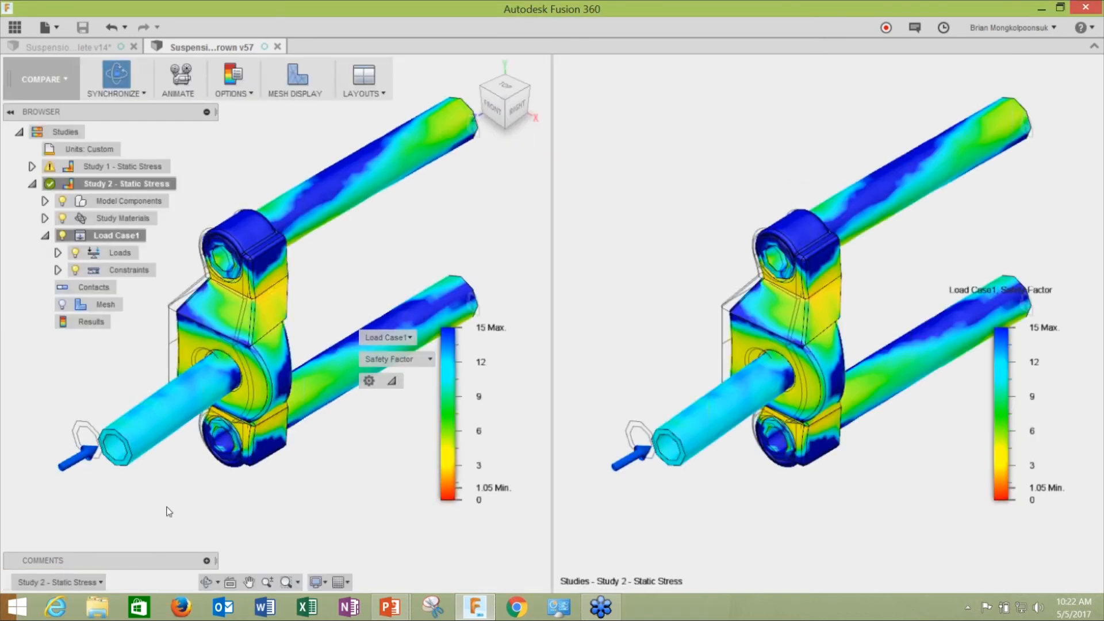
click(95, 581)
click(98, 548)
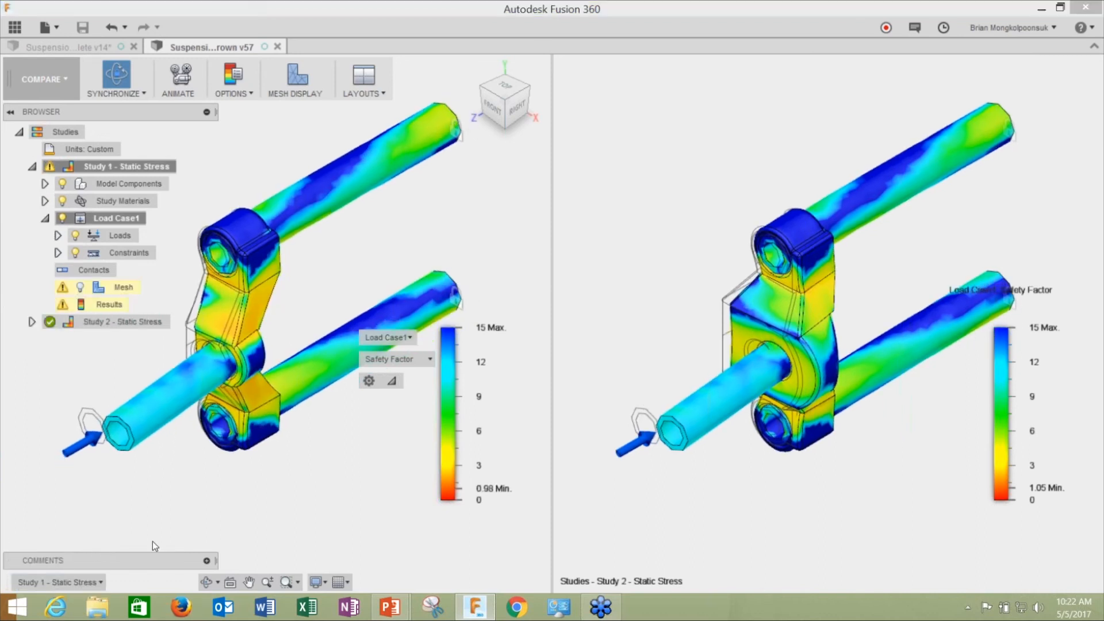
- Set both compared studies to the Von Mises stress result and compare the two fork crowns upright
scroll(357, 422, up, 2)
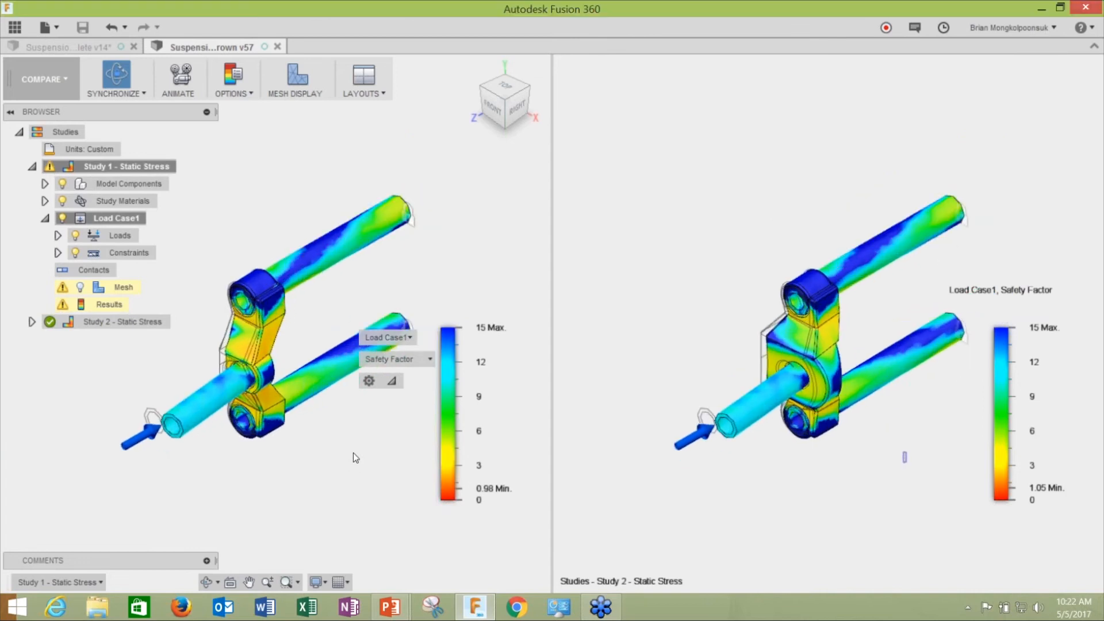
drag(351, 454, 322, 397)
shift+middle_drag(220, 344, 336, 483)
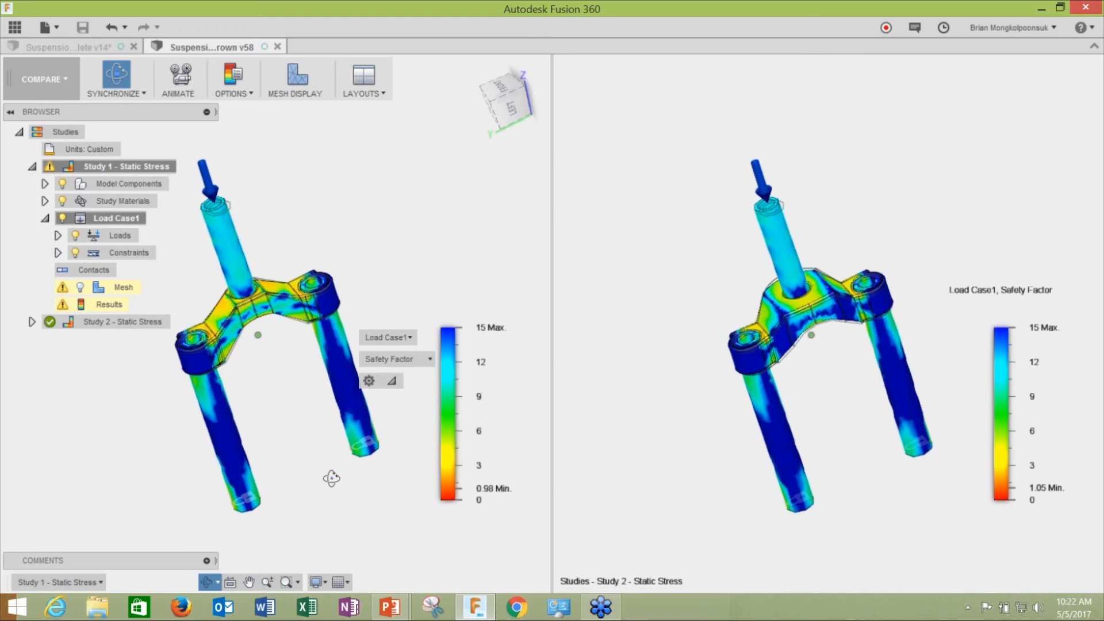
click(397, 359)
click(397, 390)
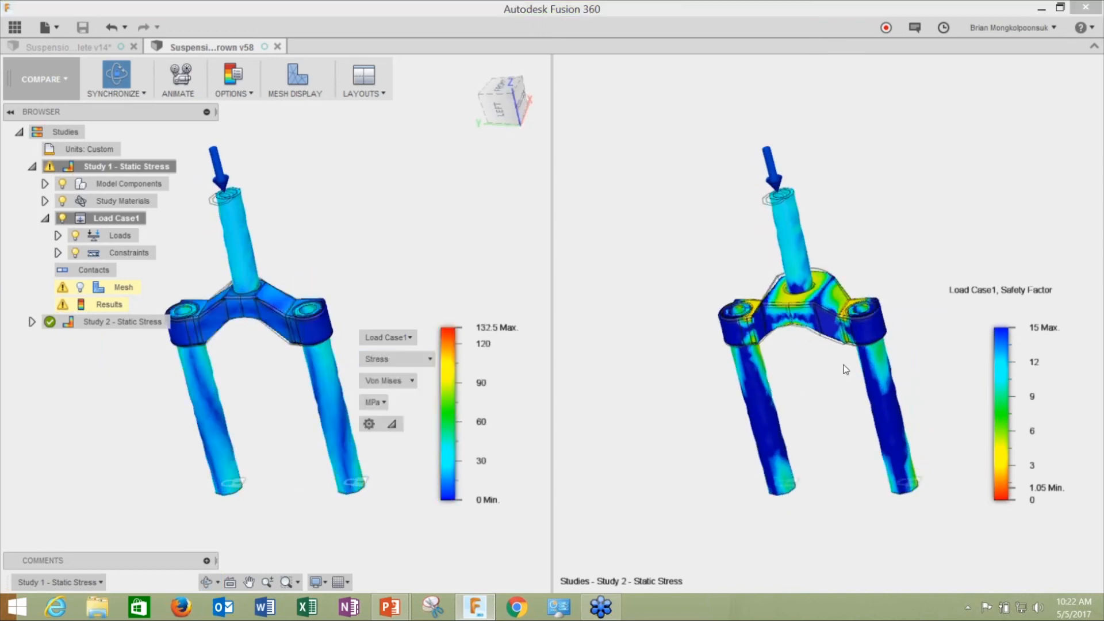
click(970, 345)
click(949, 359)
click(941, 392)
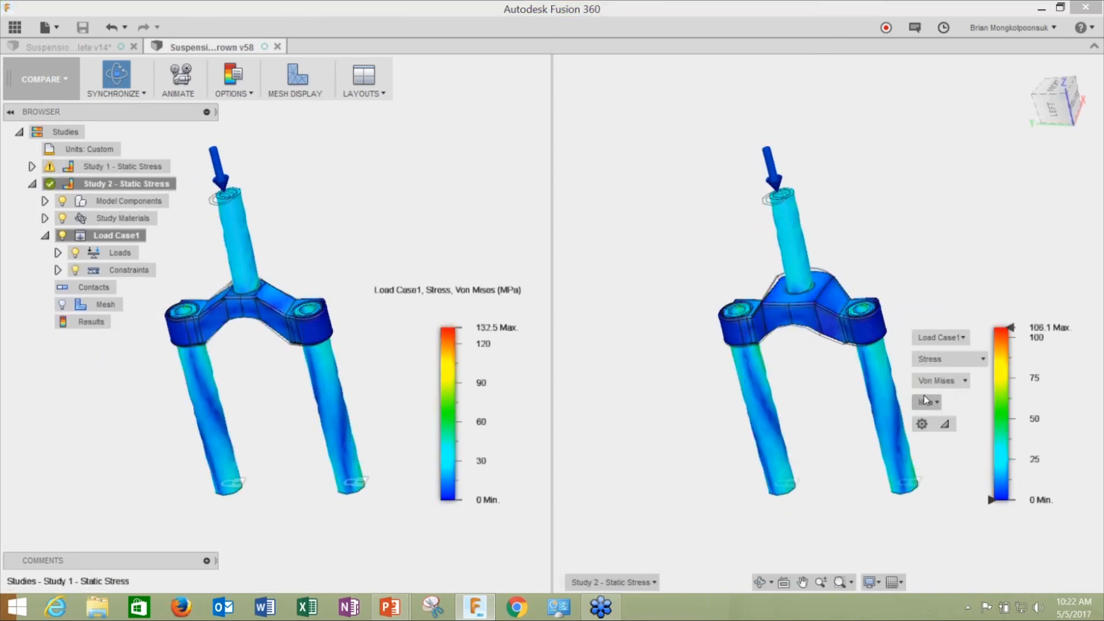
shift+middle_drag(301, 443, 273, 426)
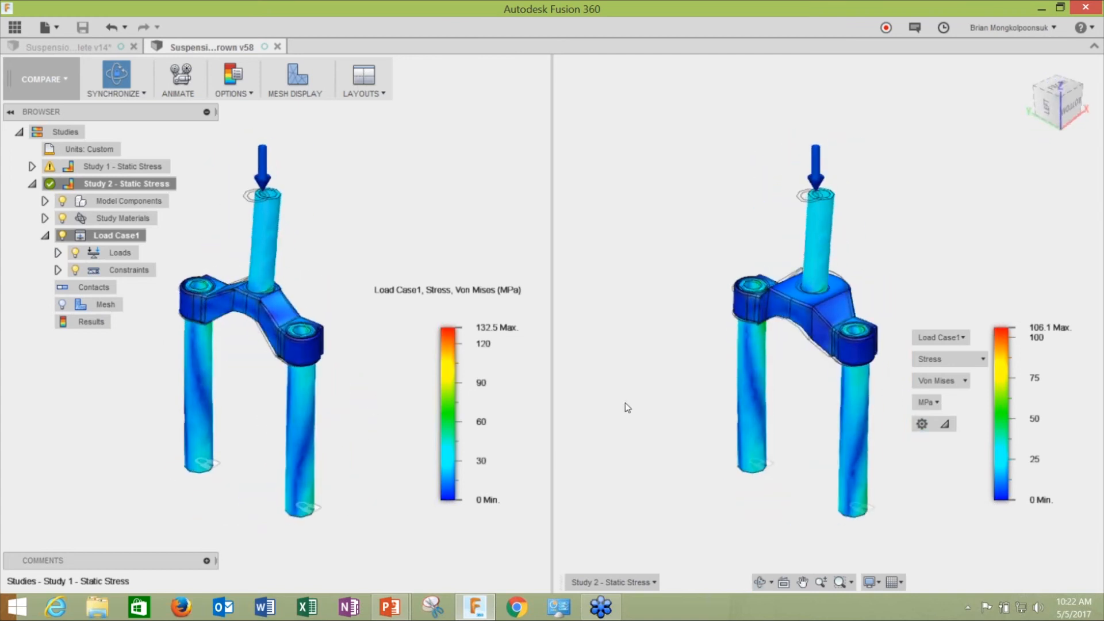
- Return to the Simulation workspace, activate Study 2 and examine its safety factor result on the fork
click(32, 80)
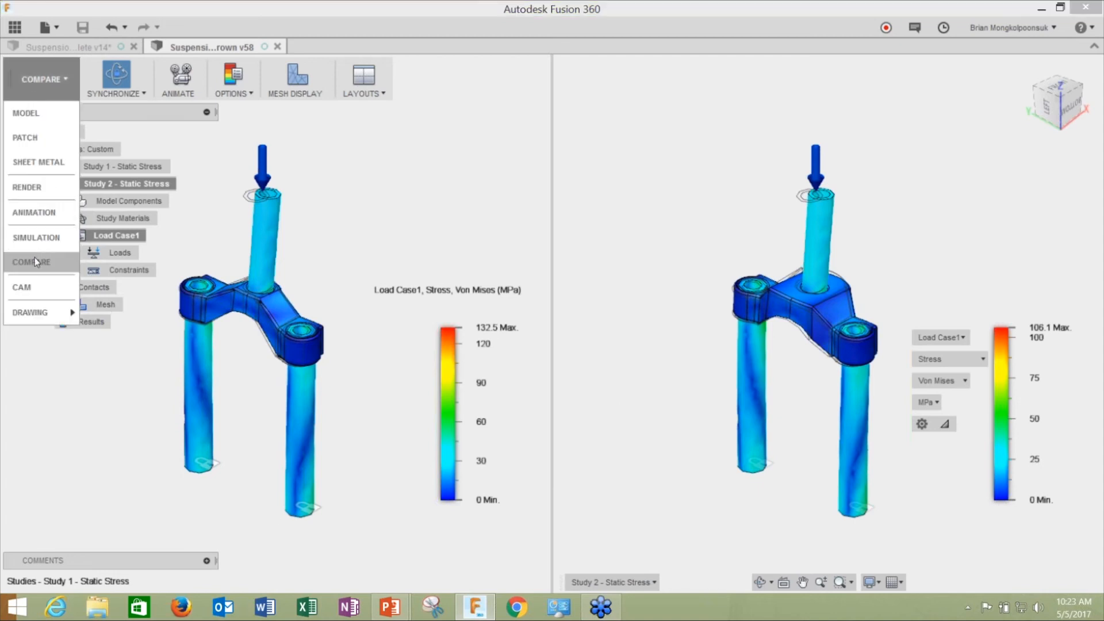
click(36, 237)
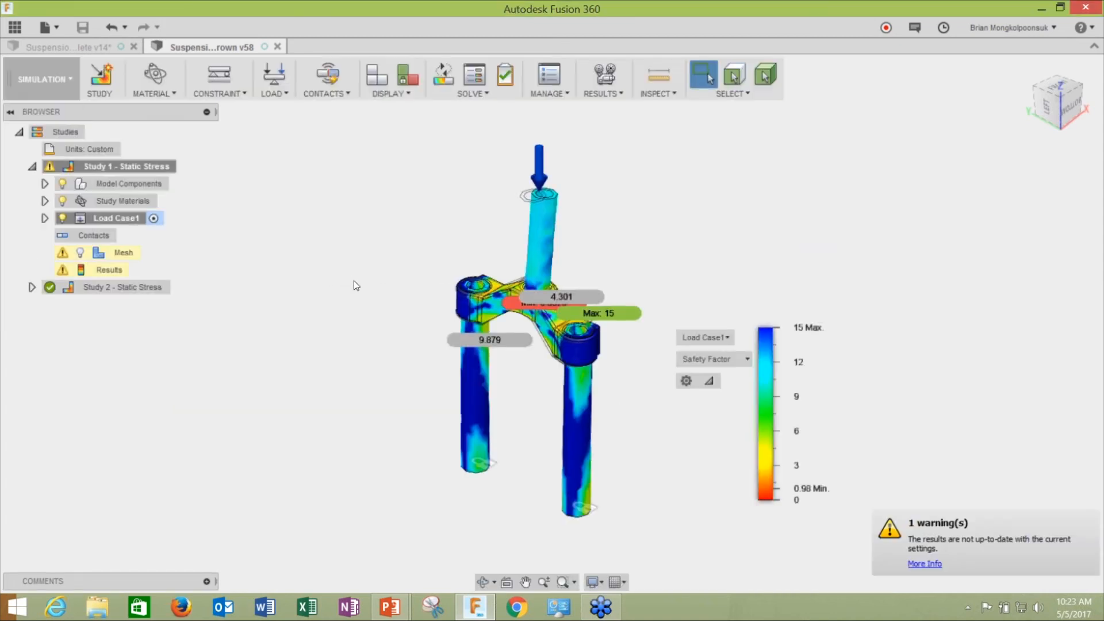
click(177, 288)
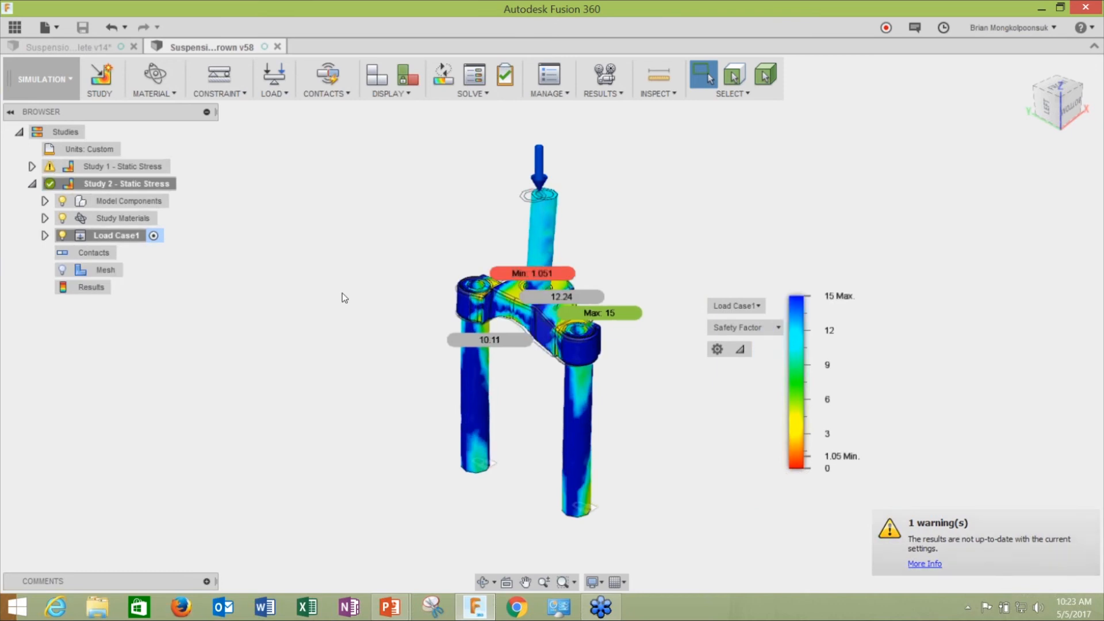
scroll(402, 278, down, 4)
scroll(537, 312, up, 3)
scroll(532, 312, down, 3)
scroll(471, 322, up, 3)
shift+middle_drag(468, 357, 509, 363)
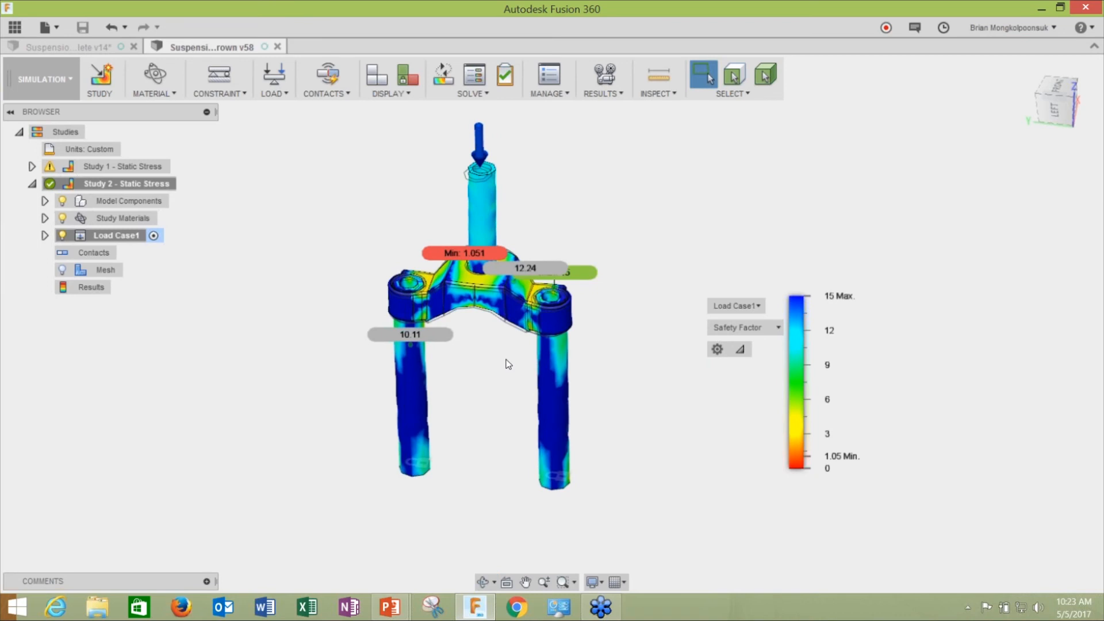
- Show the Study 2 model in Mesh View and inspect the mesh on the crown and tubes
click(390, 94)
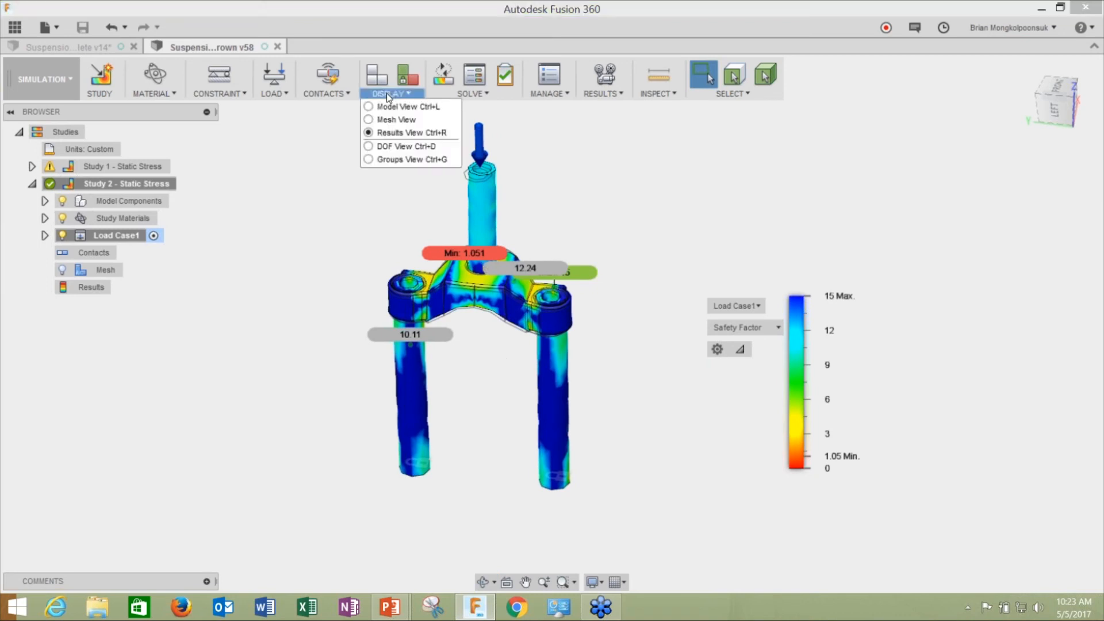
click(369, 120)
scroll(486, 333, up, 2)
mouse_move(498, 362)
shift+middle_down()
mouse_move(522, 347)
mouse_move(505, 366)
mouse_move(510, 348)
shift+middle_up()
scroll(503, 362, down, 1)
scroll(507, 358, up, 1)
scroll(509, 347, down, 1)
scroll(504, 366, up, 1)
scroll(506, 371, down, 1)
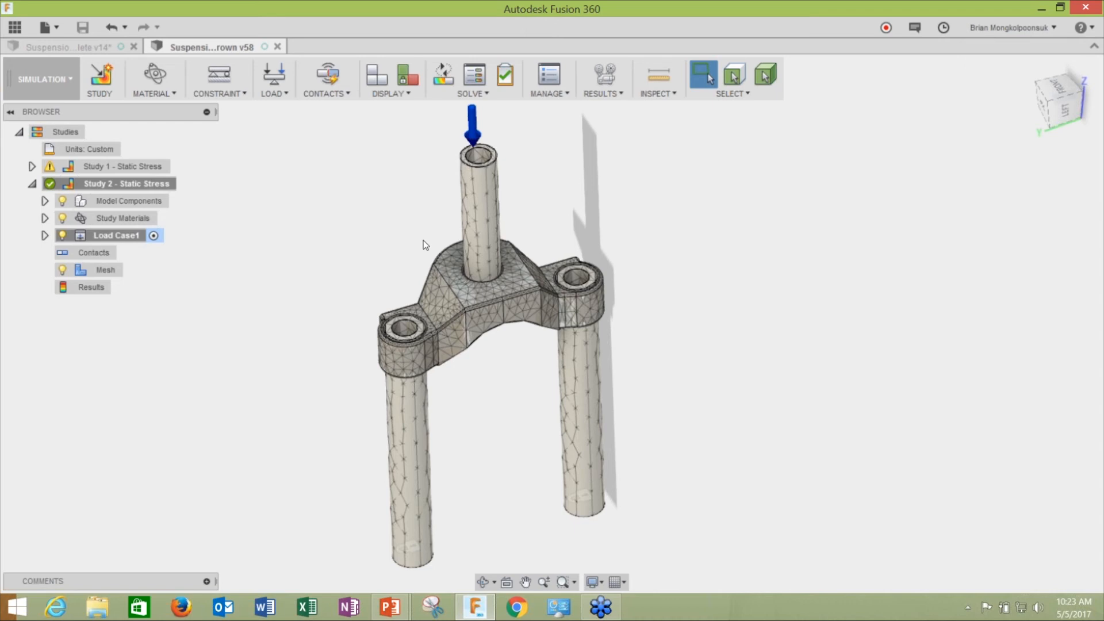
click(542, 96)
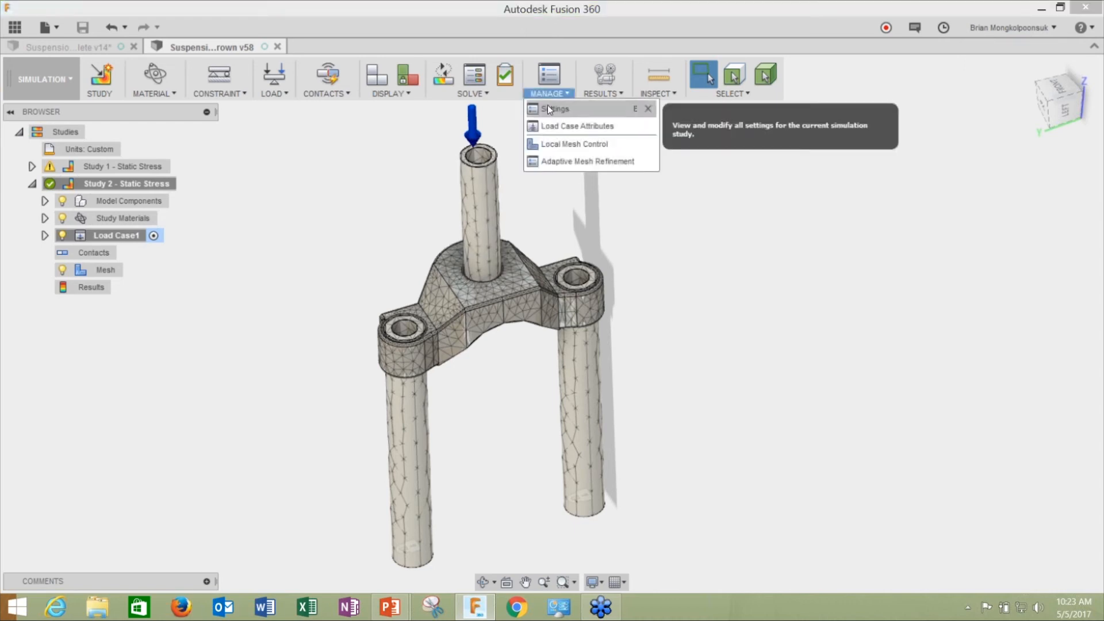
click(549, 108)
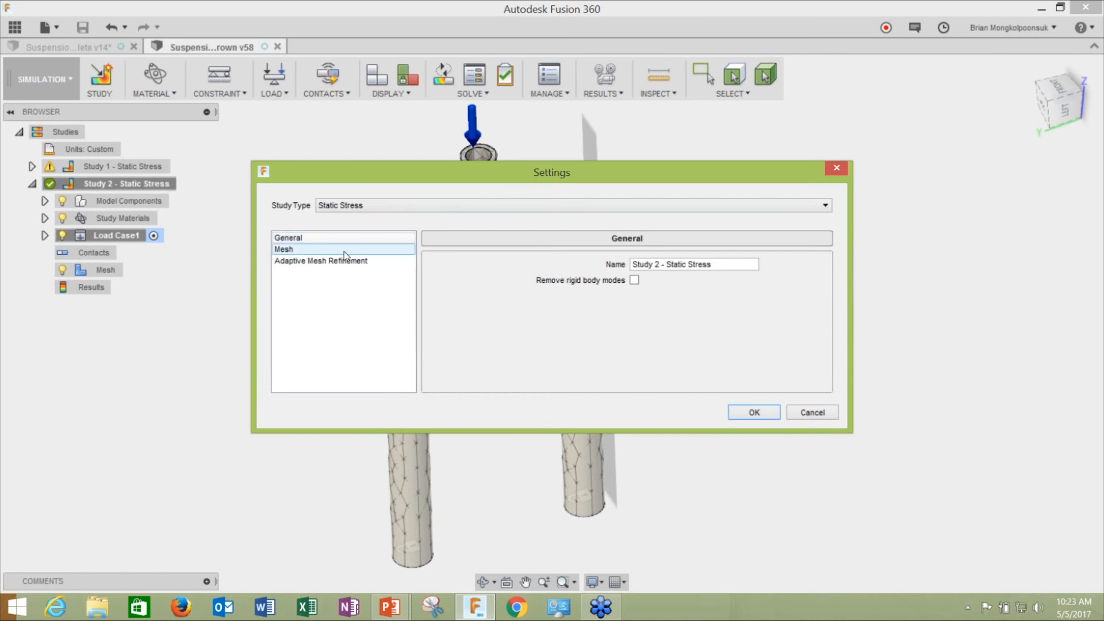
click(344, 249)
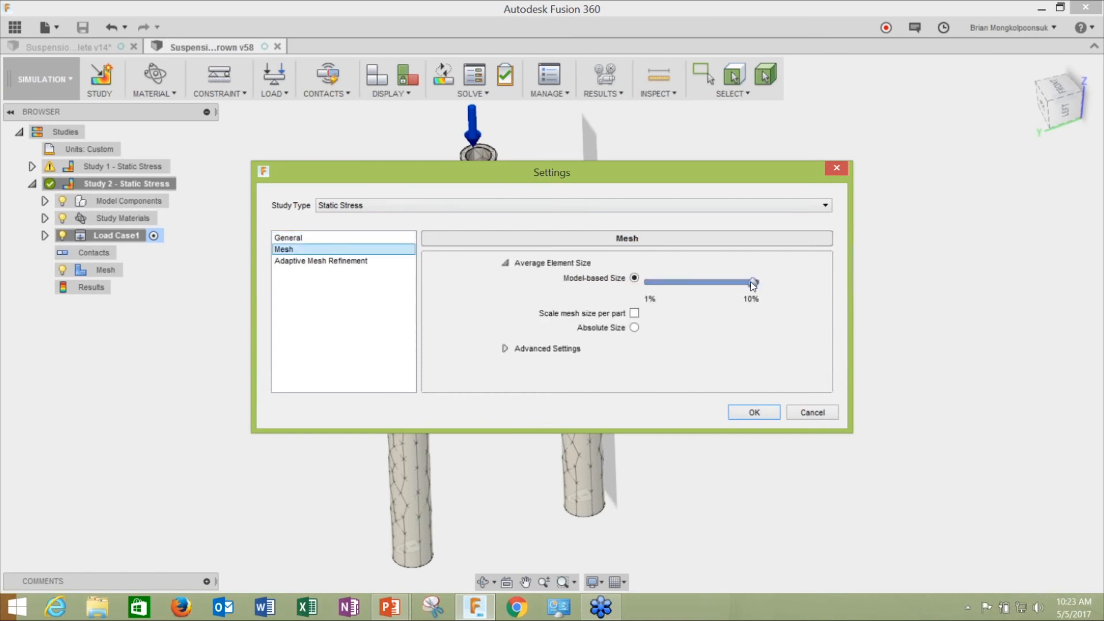
drag(754, 283, 675, 286)
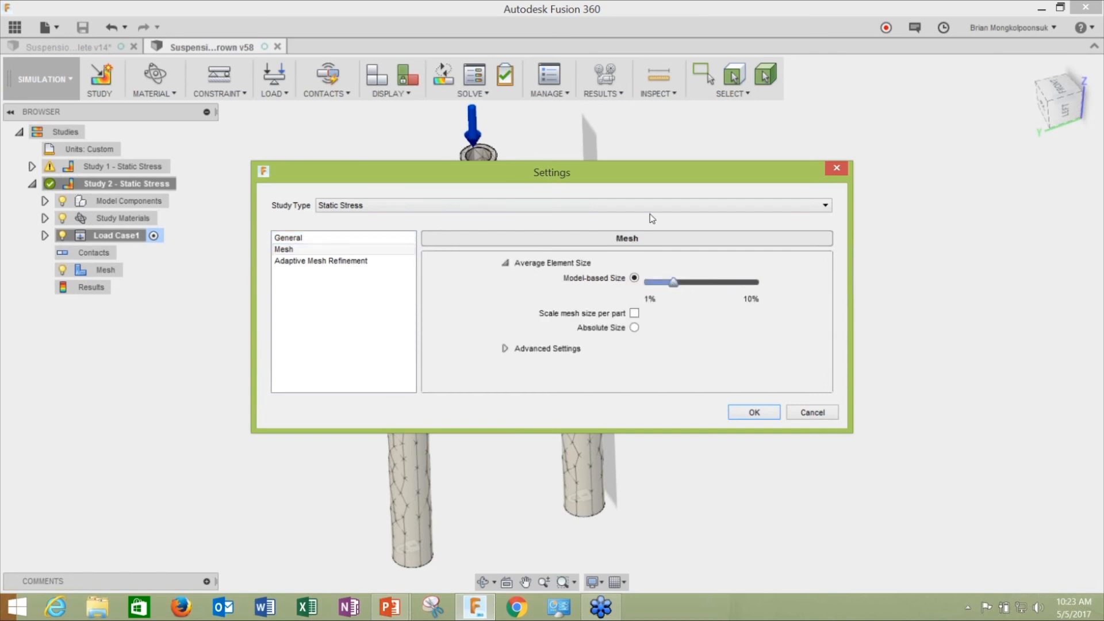
mouse_move(652, 189)
mouse_down()
mouse_move(600, 320)
mouse_move(653, 182)
mouse_up()
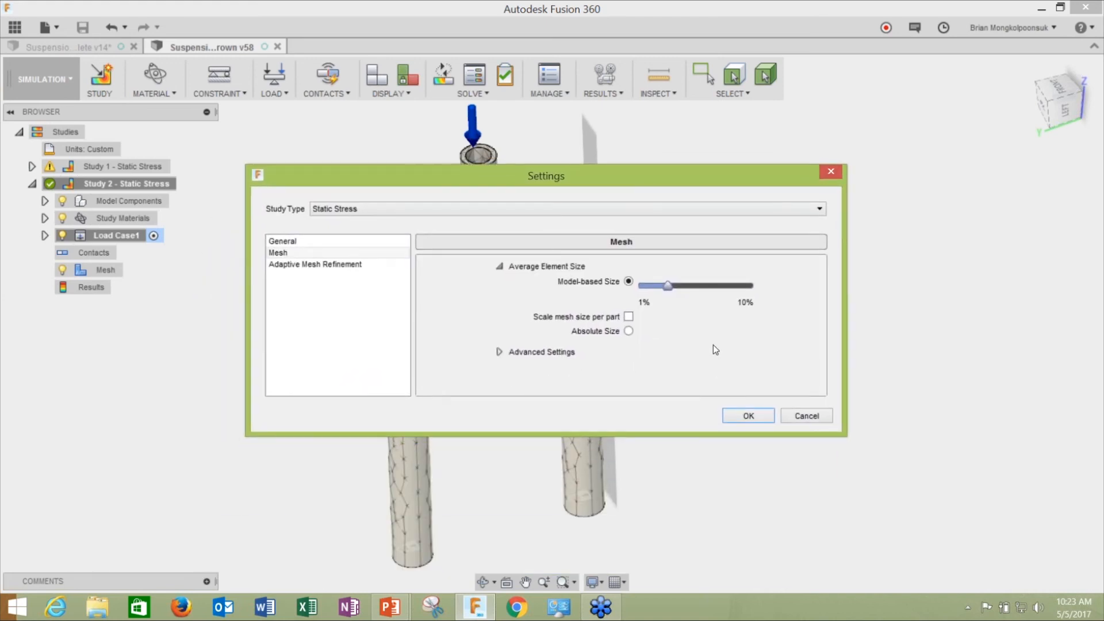
click(800, 418)
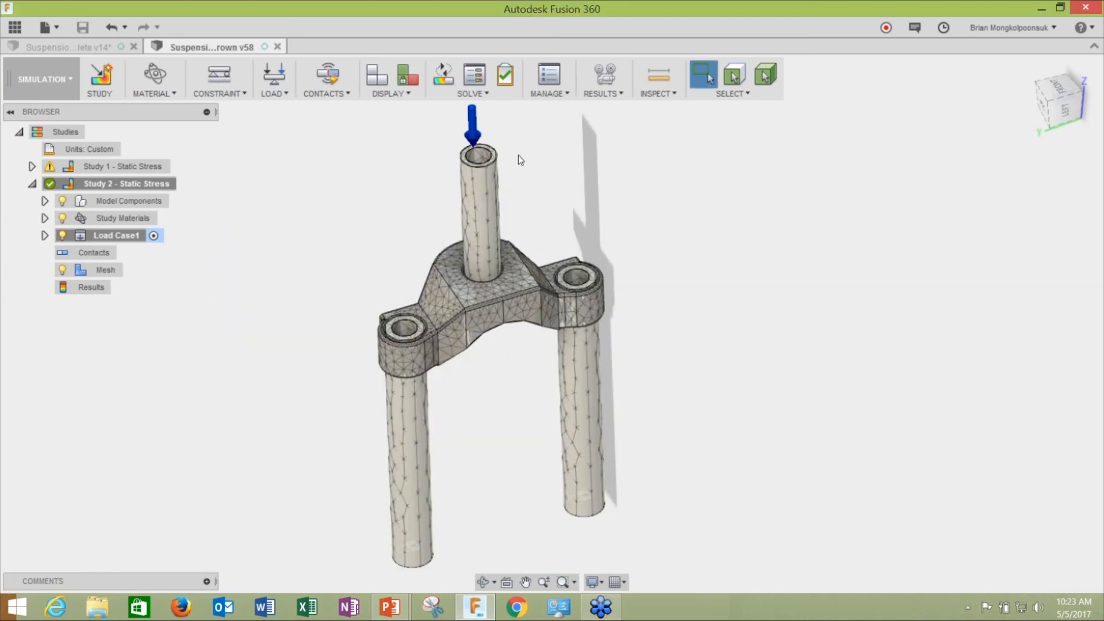
click(472, 93)
click(461, 95)
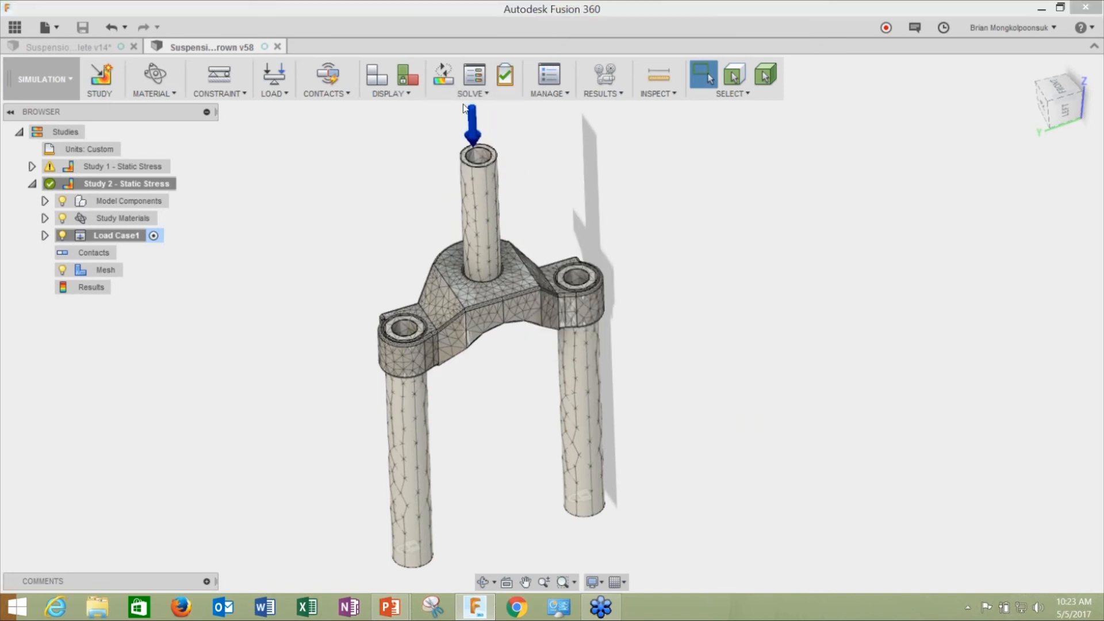
- Refine Study 2's model-based average element size to roughly a quarter of the way from 1% to 10%
click(552, 94)
click(554, 109)
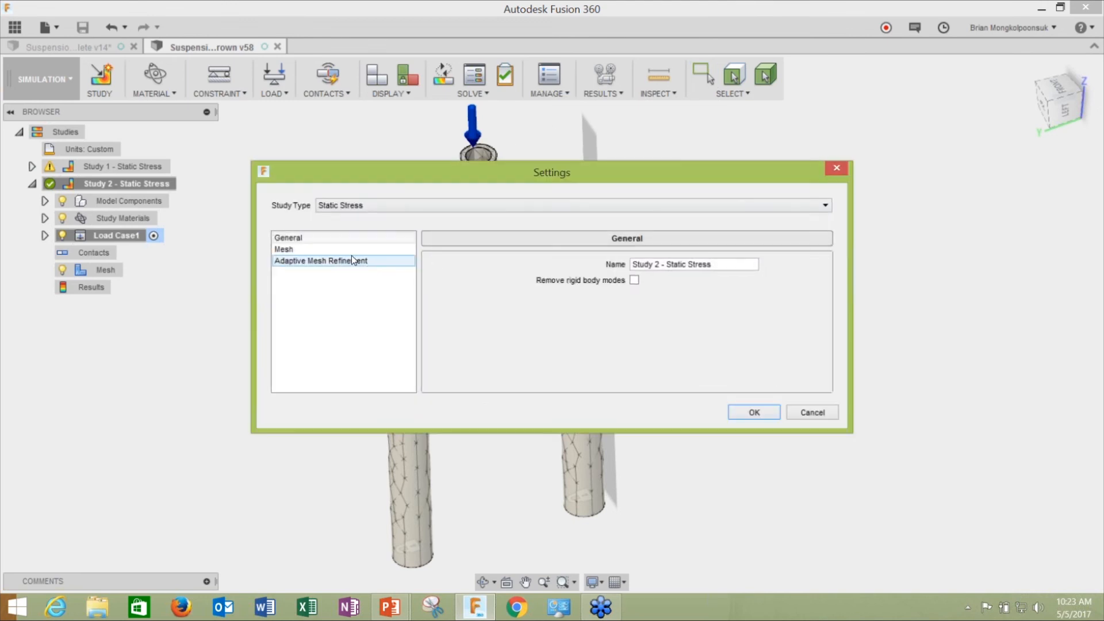
click(345, 250)
drag(749, 284, 673, 283)
click(752, 412)
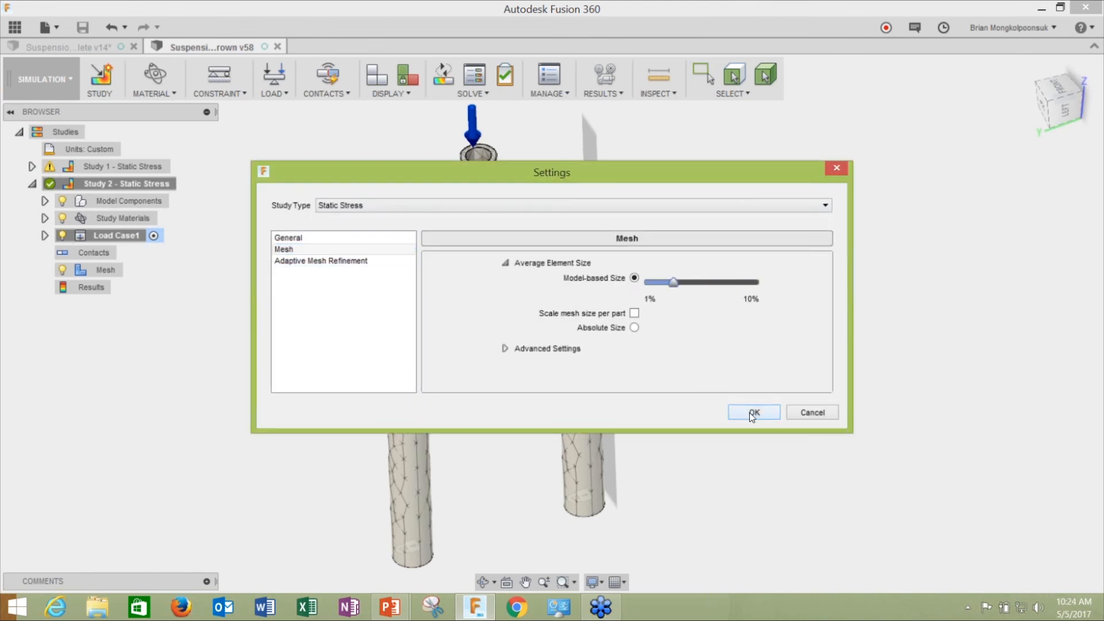
- Generate the mesh for Study 2 and inspect its element density on the fork crown and tubes
click(468, 95)
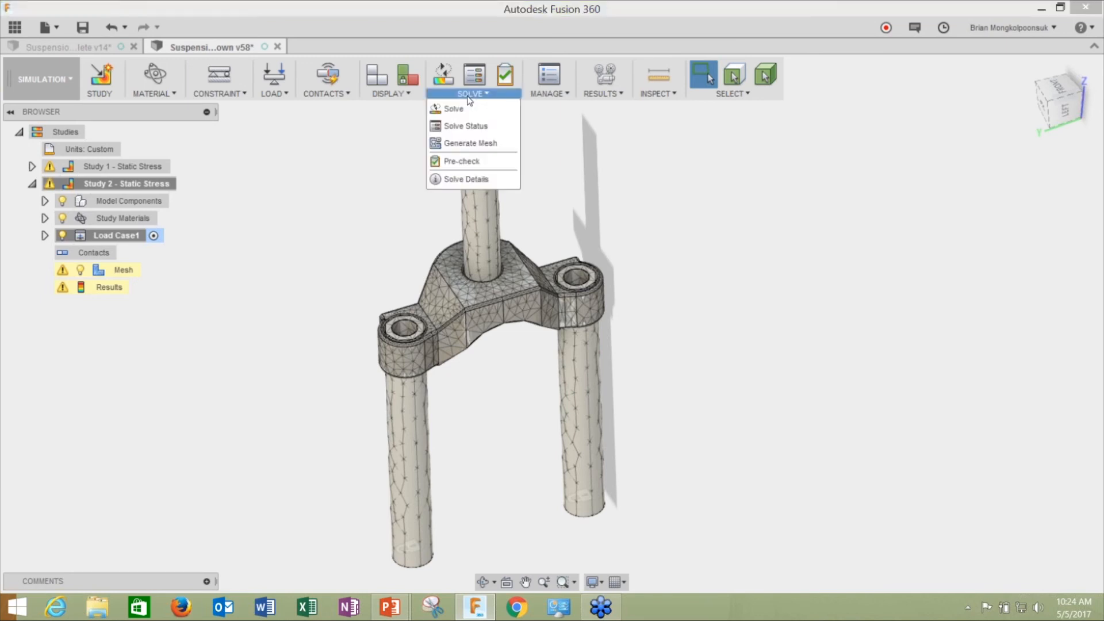
click(459, 144)
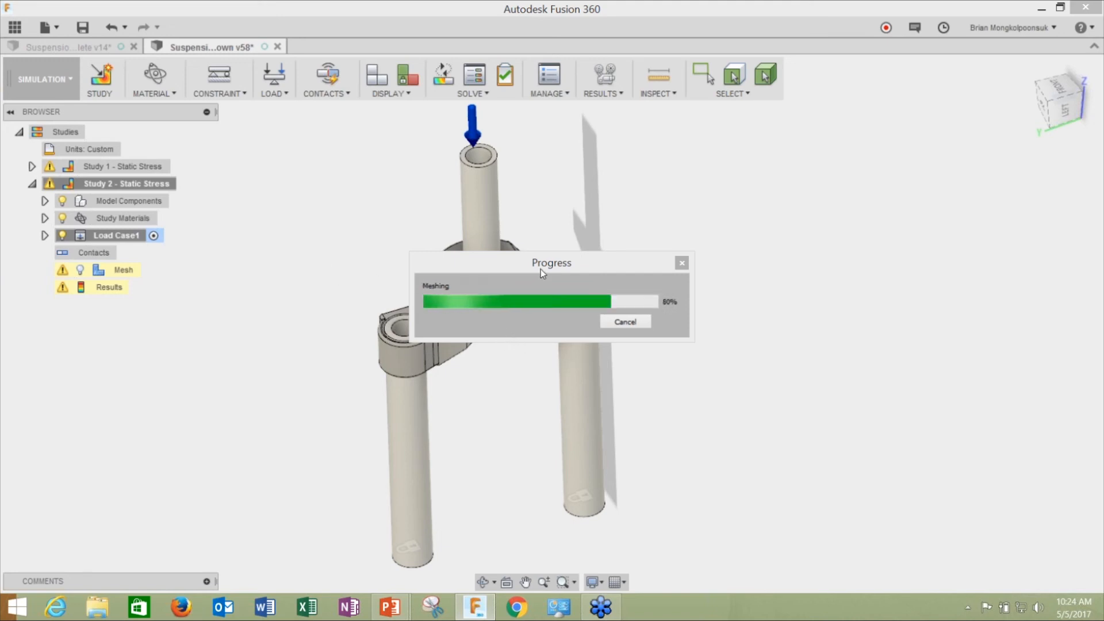
drag(559, 256, 635, 237)
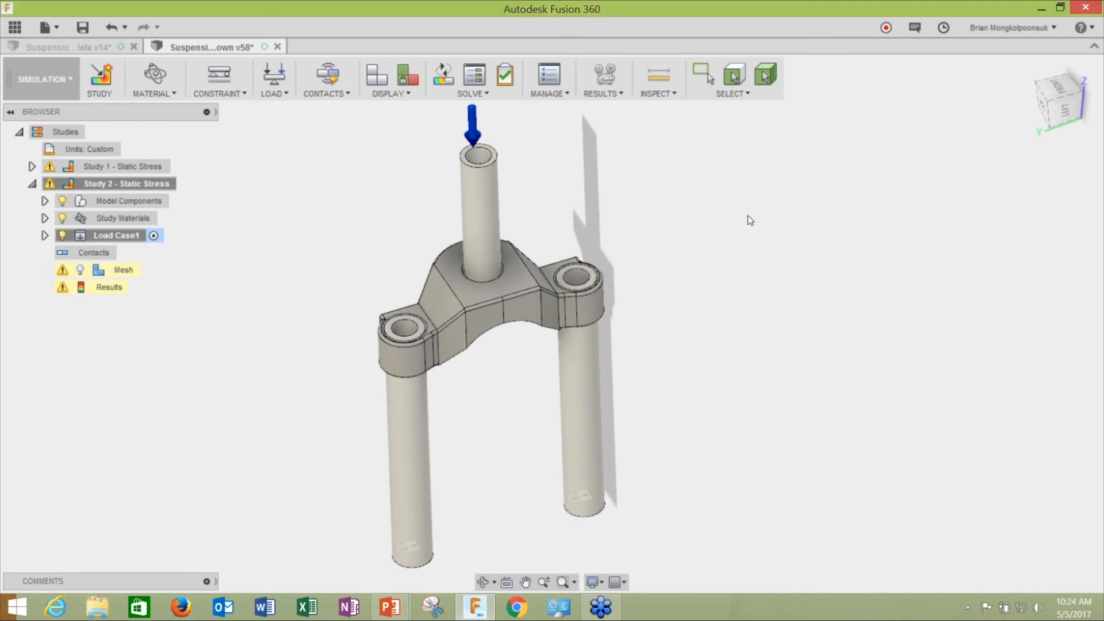
scroll(453, 304, up, 2)
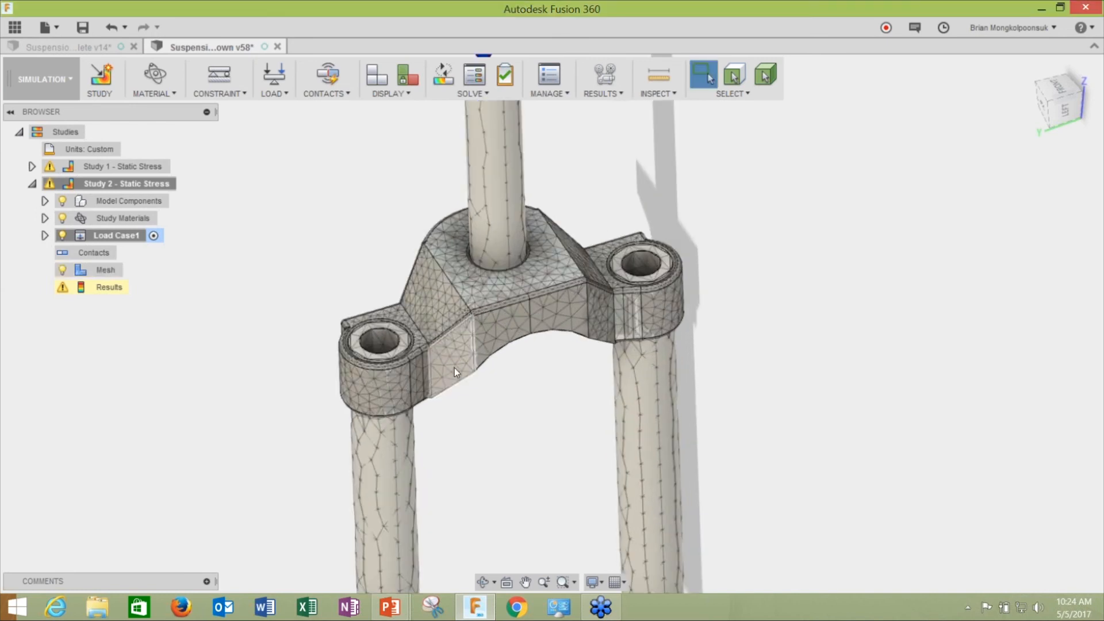
scroll(467, 399, up, 3)
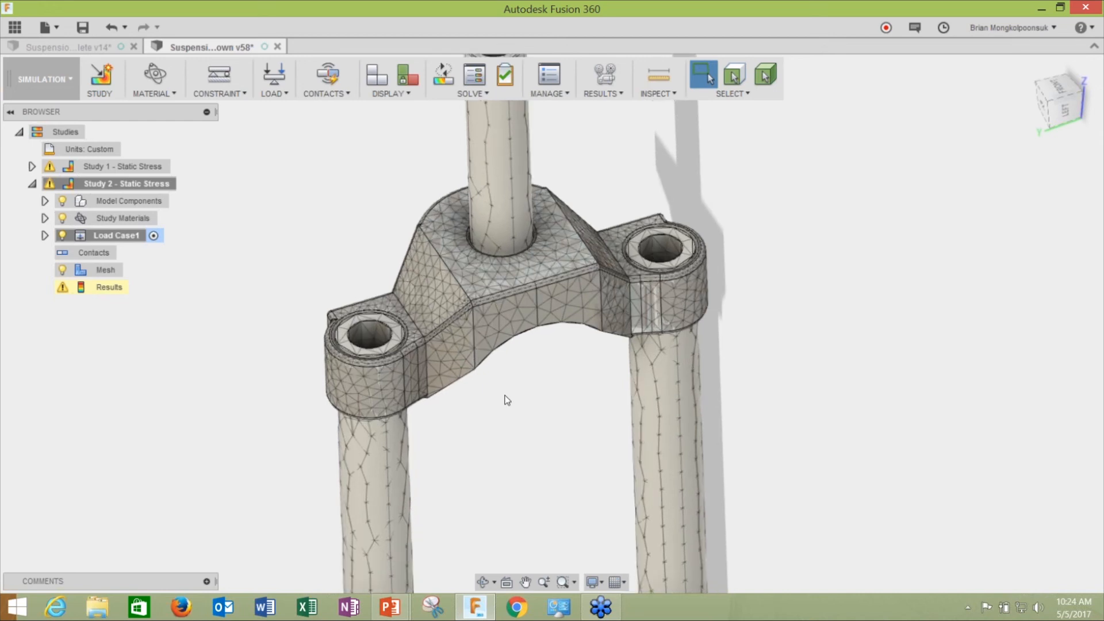
scroll(450, 227, down, 5)
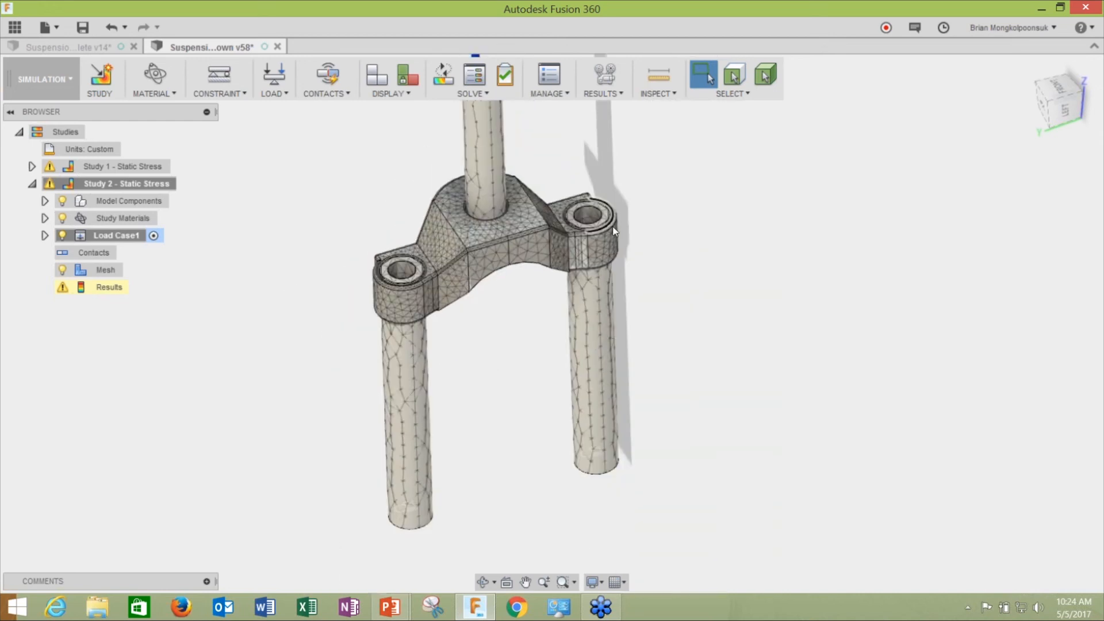
scroll(569, 250, up, 3)
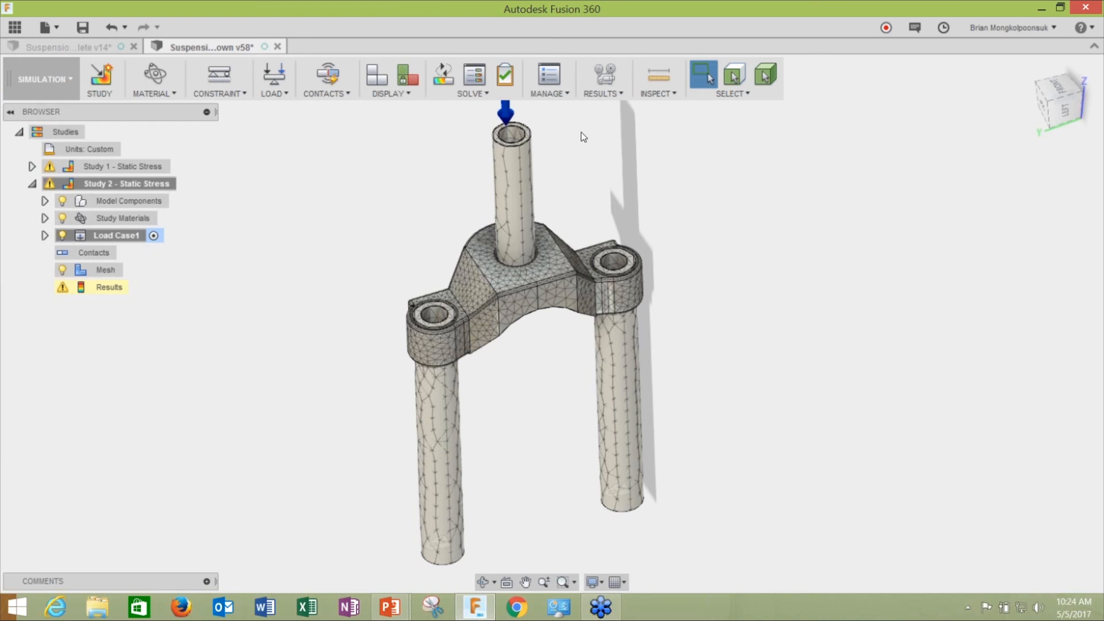
- In Study 2's settings, set the model-based average element size to 10% and the adaptive mesh refinement control to High
click(559, 101)
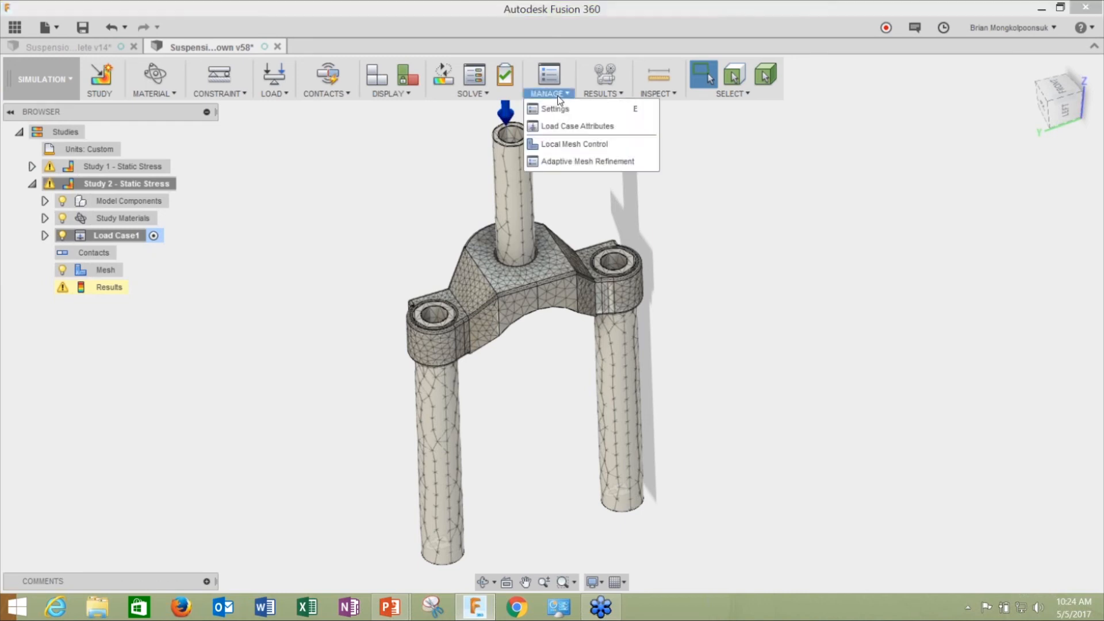
click(557, 110)
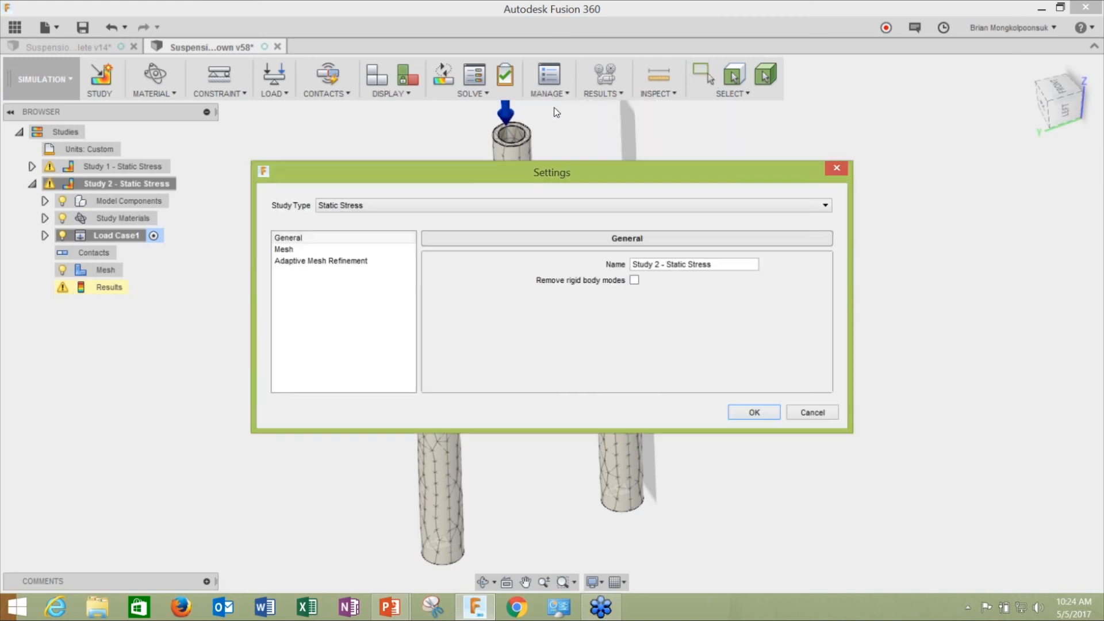
click(315, 252)
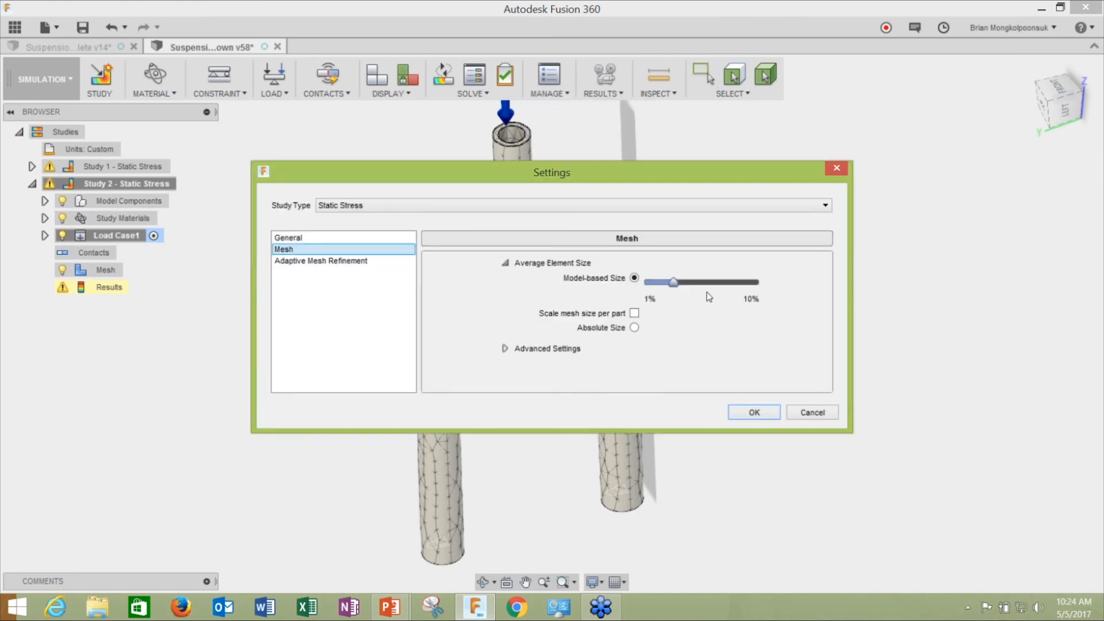
drag(675, 288, 761, 287)
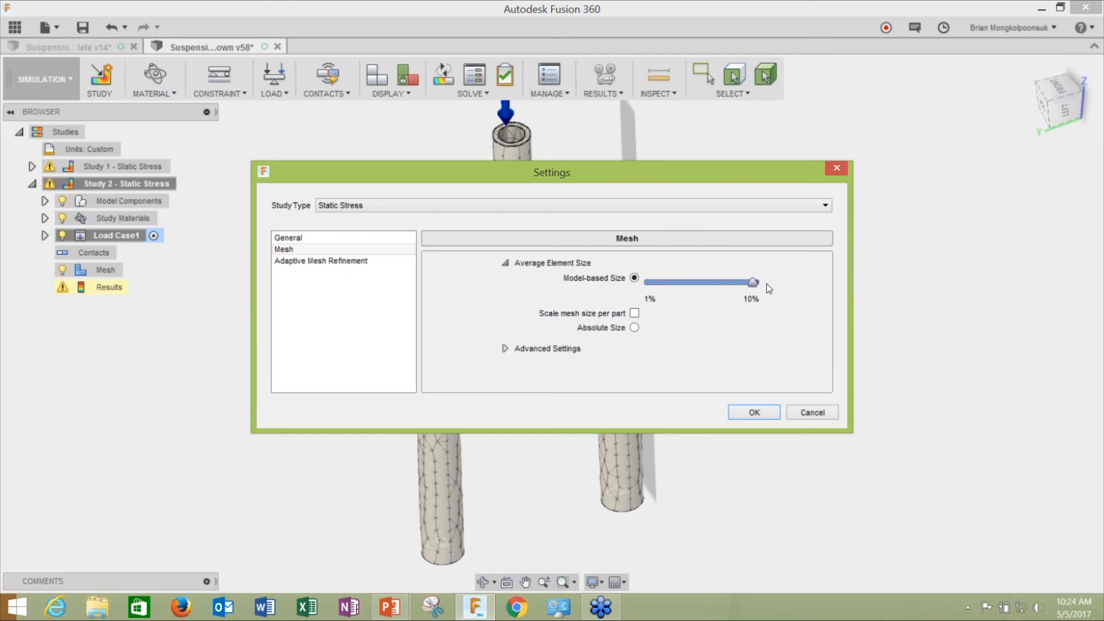
click(352, 260)
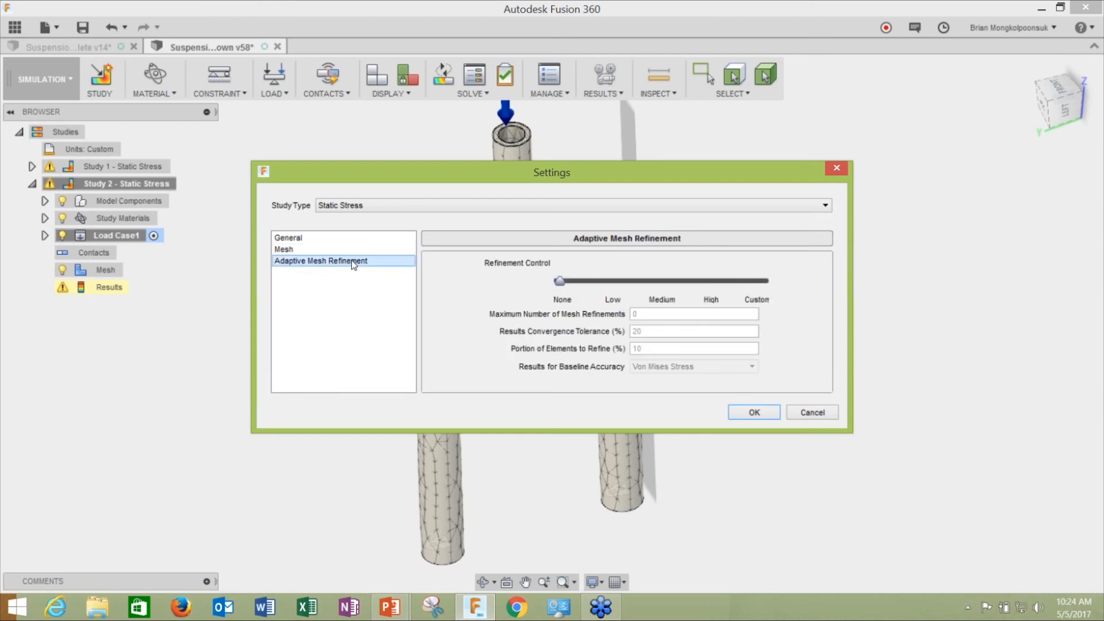
drag(561, 281, 712, 281)
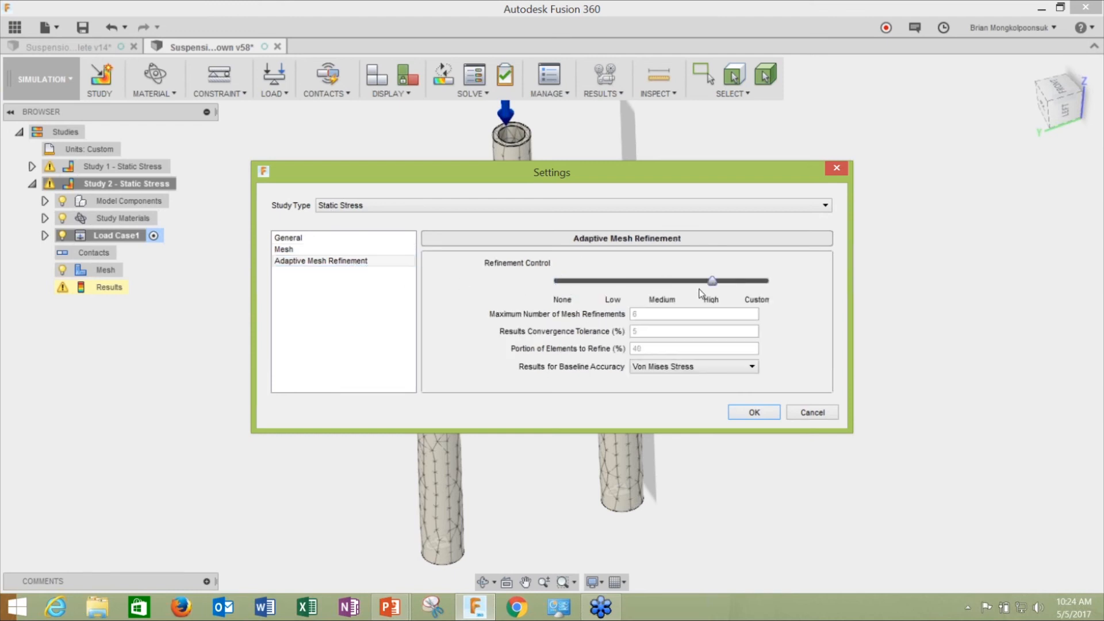
click(754, 413)
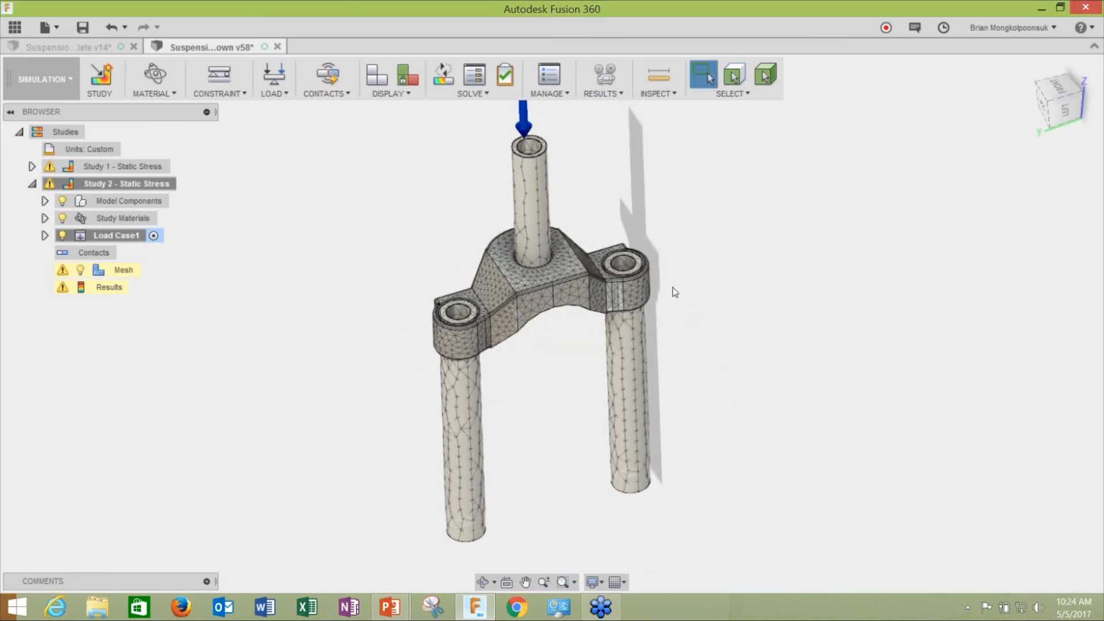
- Solve Study 2 locally and move the job status window clear of the meshed fork crown
click(433, 78)
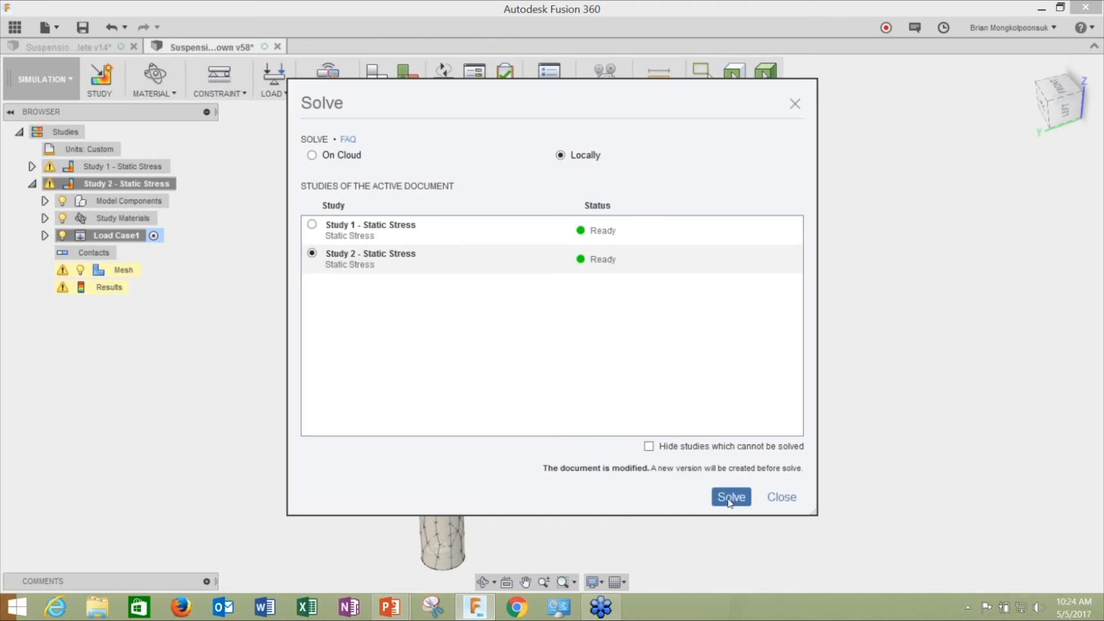
click(730, 498)
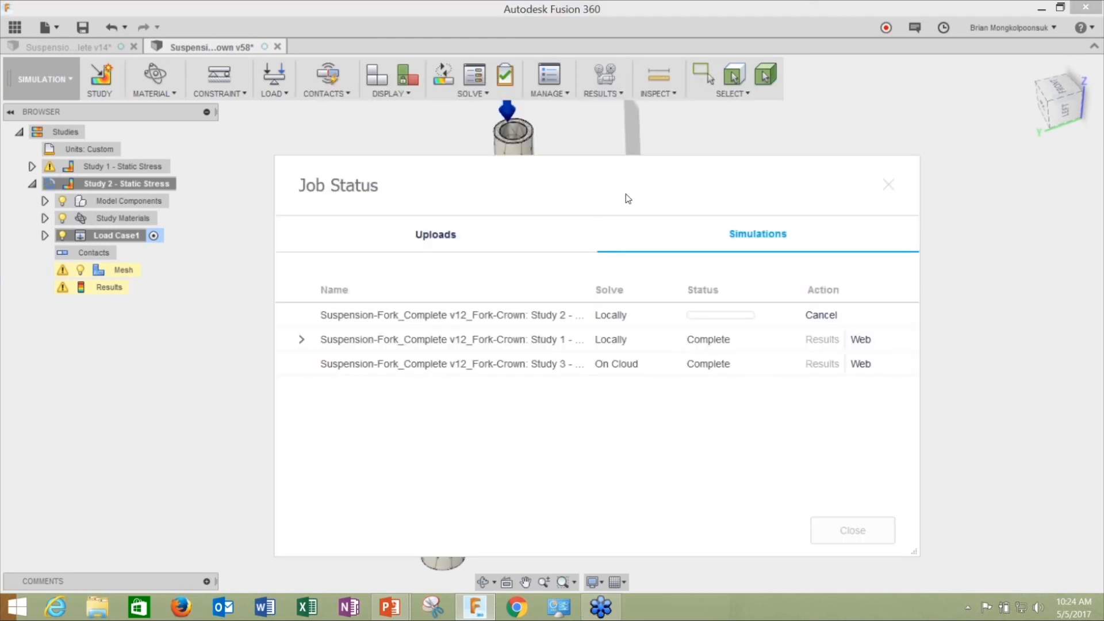
drag(623, 197, 612, 441)
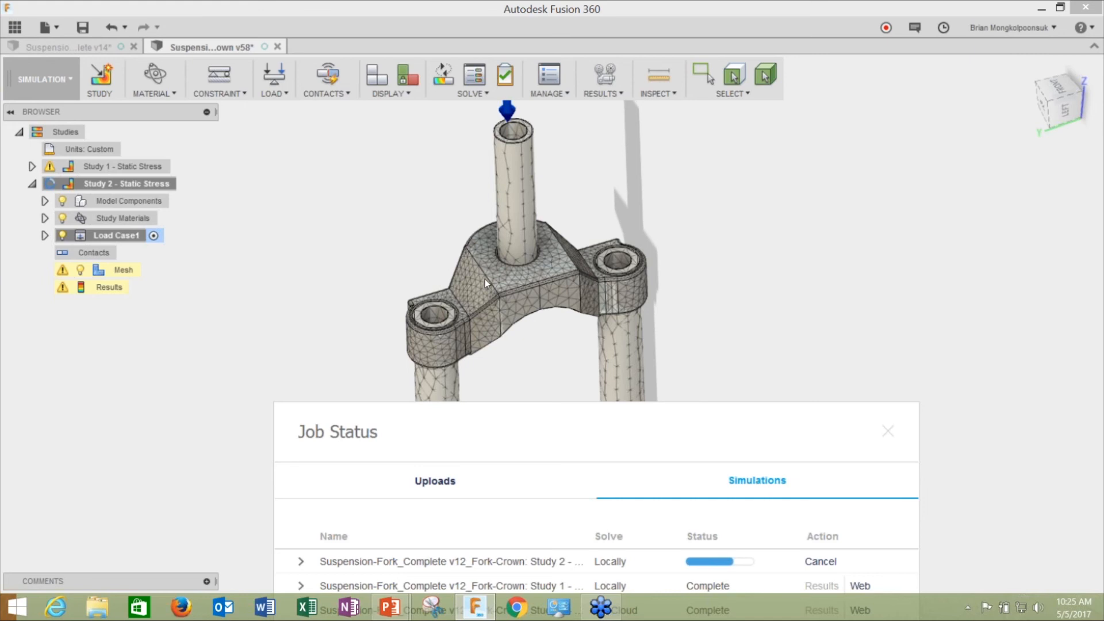
drag(581, 419, 525, 351)
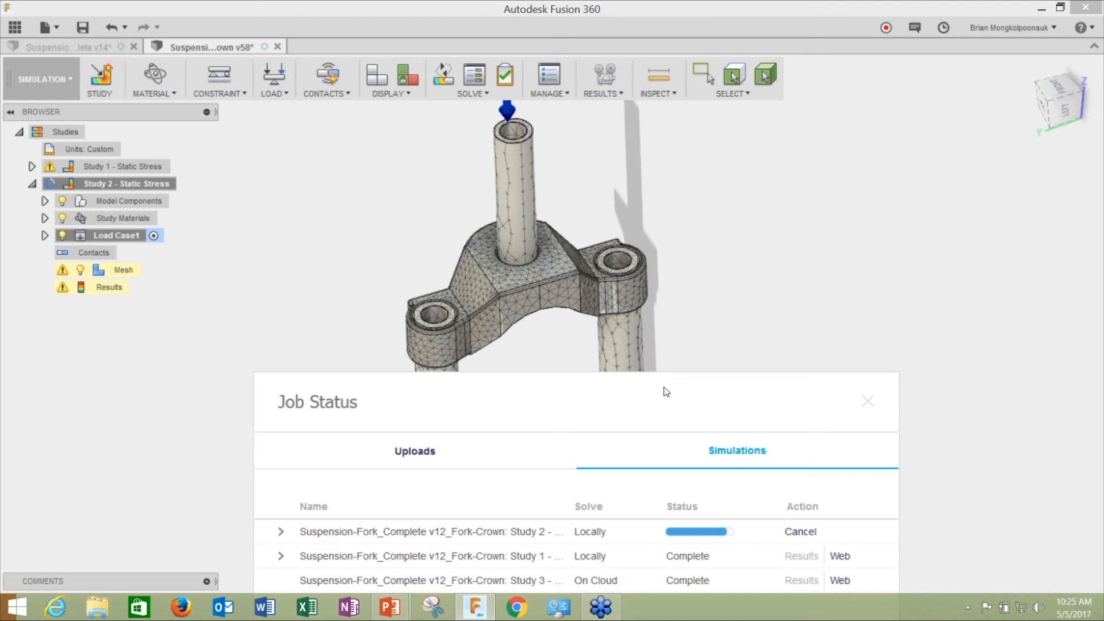
drag(667, 395, 670, 336)
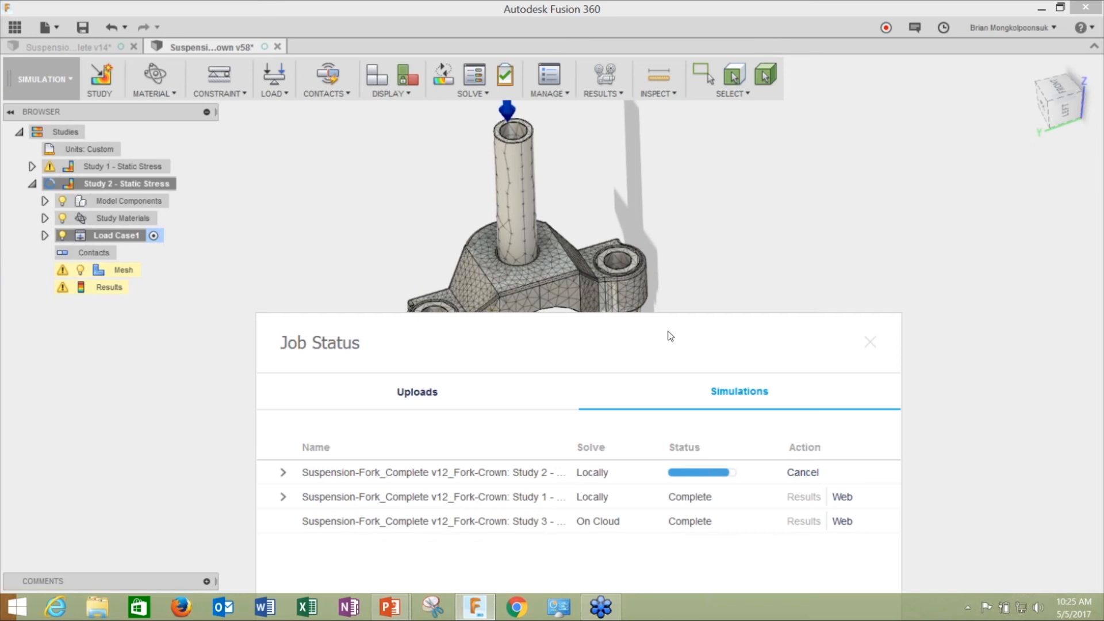
drag(670, 336, 659, 151)
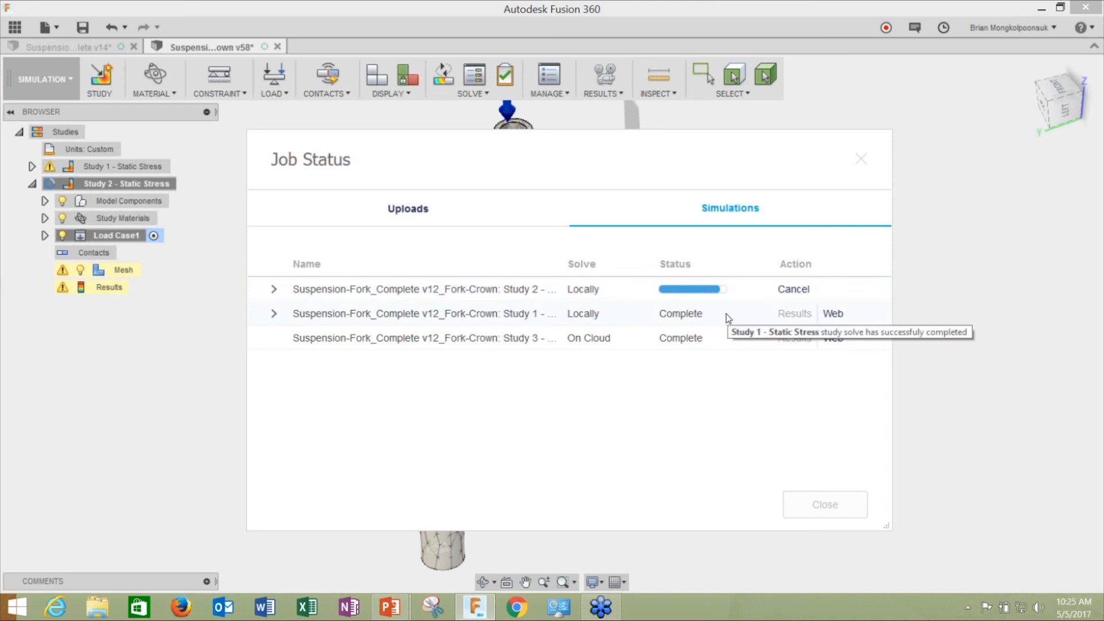
drag(672, 153, 717, 397)
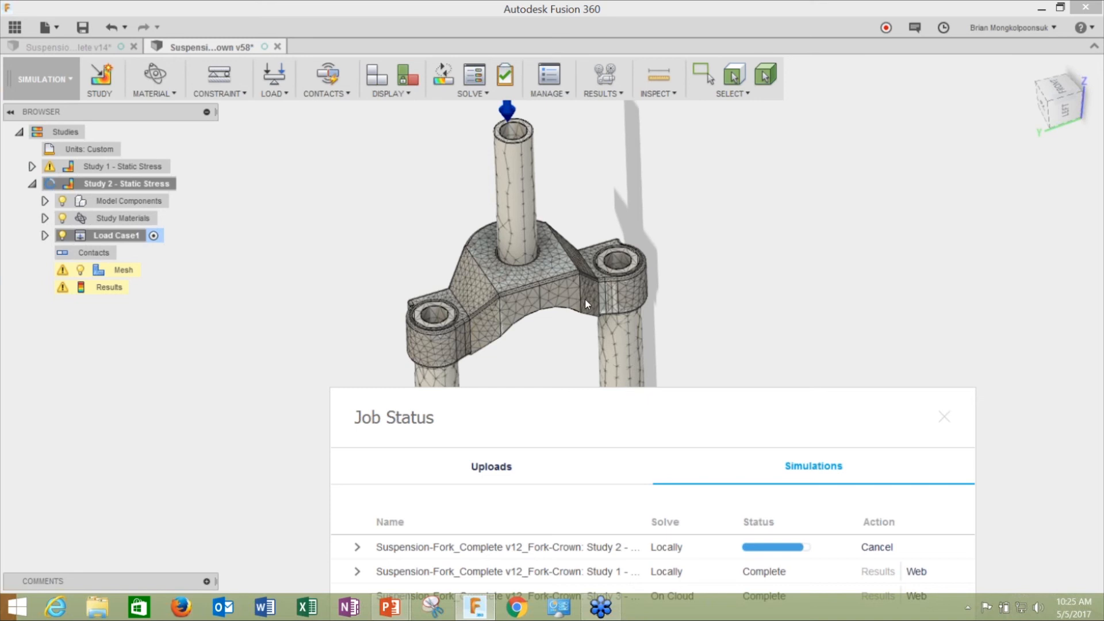
drag(666, 409, 605, 144)
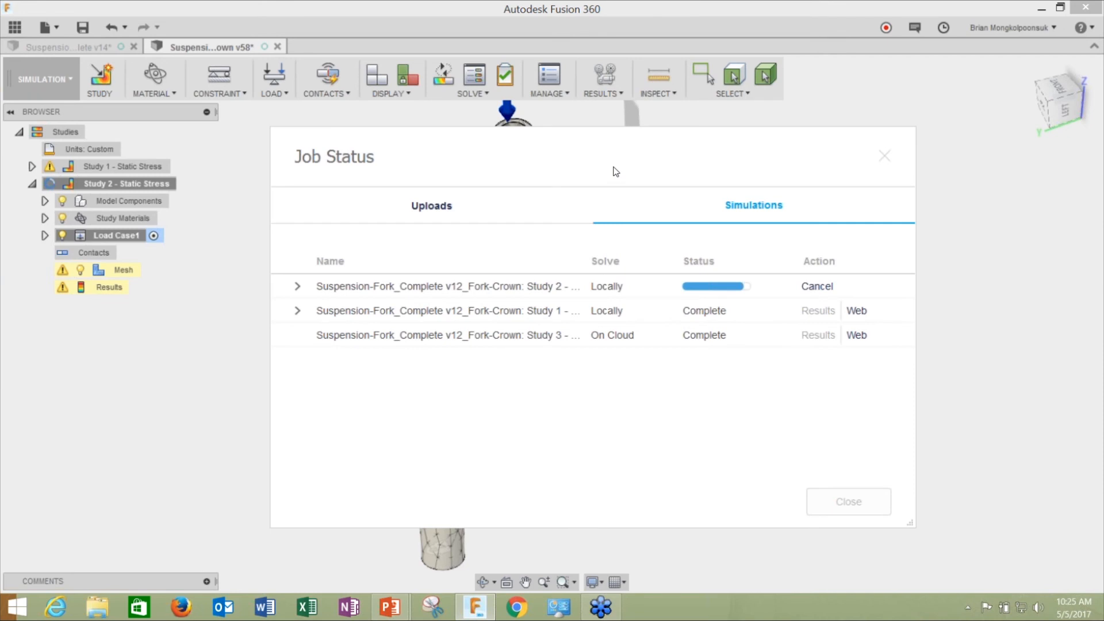
mouse_move(603, 160)
mouse_down()
mouse_move(716, 233)
mouse_move(590, 165)
mouse_up()
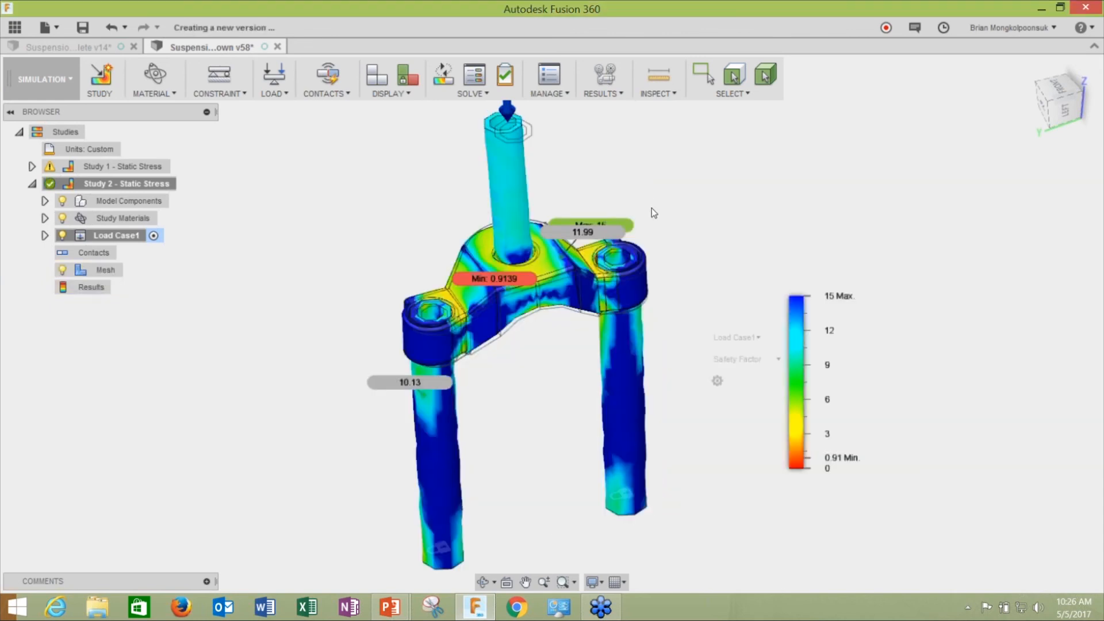
- Examine Study 2's safety factor result and its Von Mises convergence plot, and close the plot
mouse_move(693, 236)
shift+middle_down()
mouse_move(677, 231)
mouse_move(693, 235)
mouse_move(677, 236)
mouse_move(692, 253)
mouse_move(679, 238)
shift+middle_up()
key(Escape)
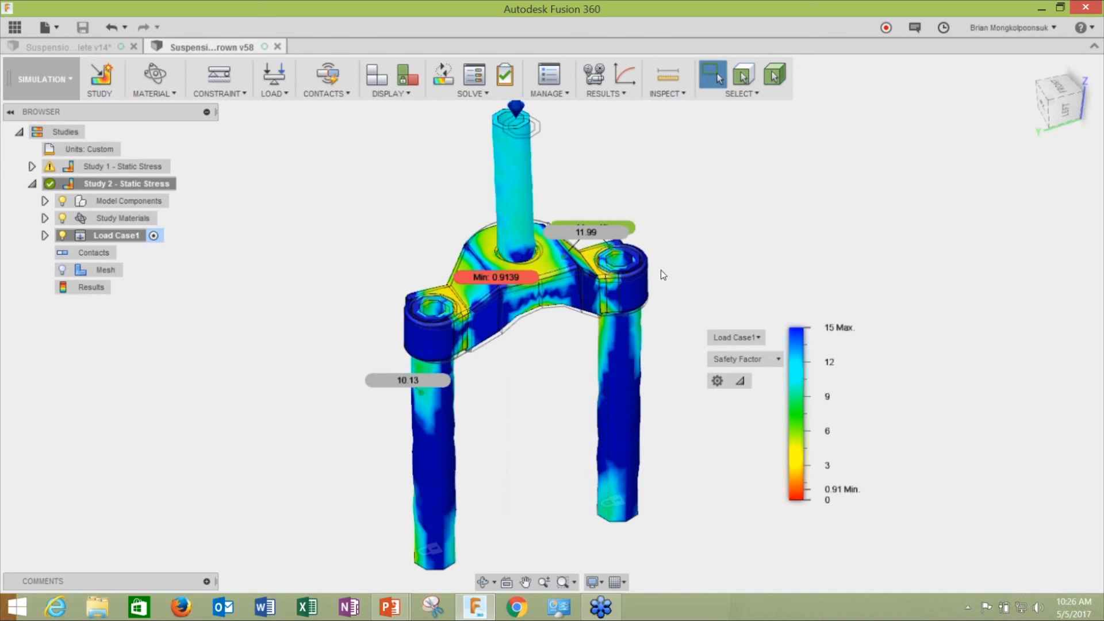
click(624, 77)
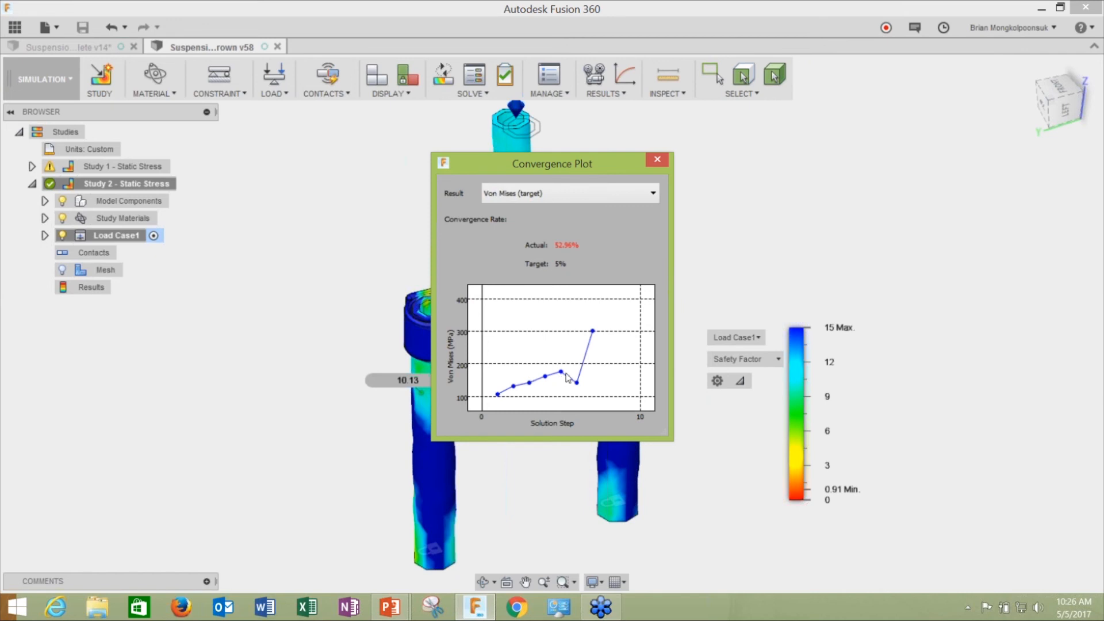
click(656, 160)
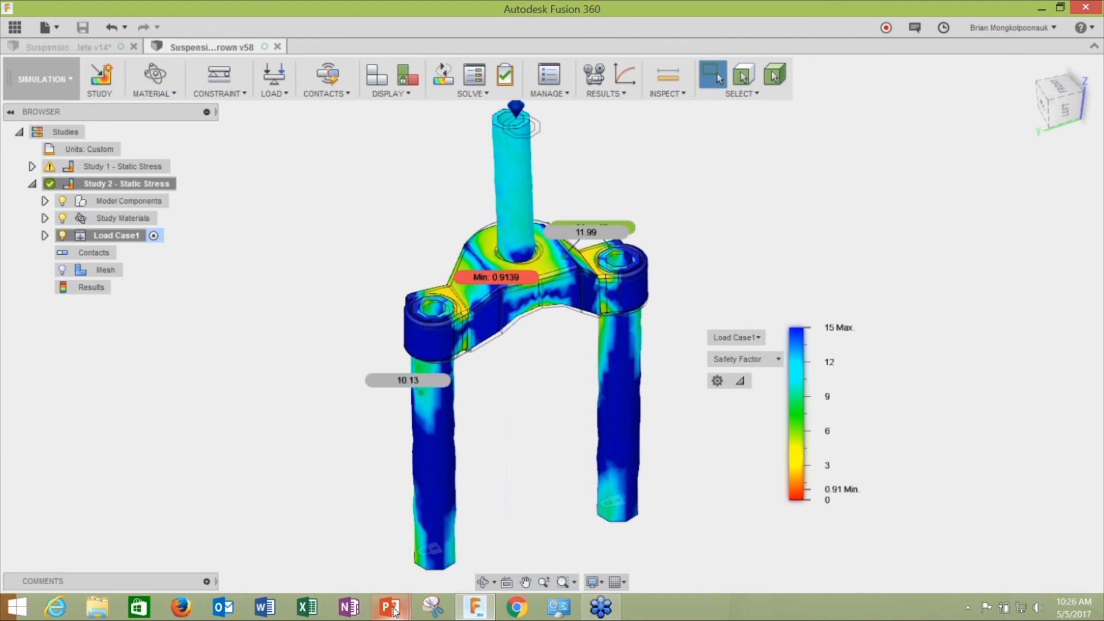
- Switch to the PowerPoint presentation, show the Convergence Plot slide full screen and advance to the Summary slide
mouse_move(394, 609)
click(312, 540)
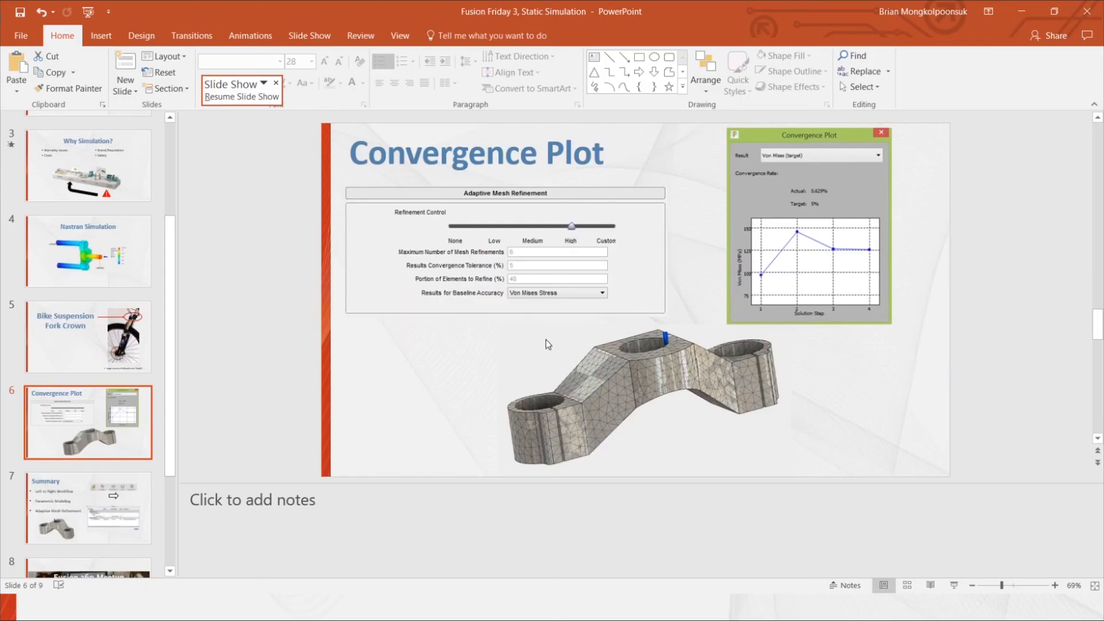
click(853, 350)
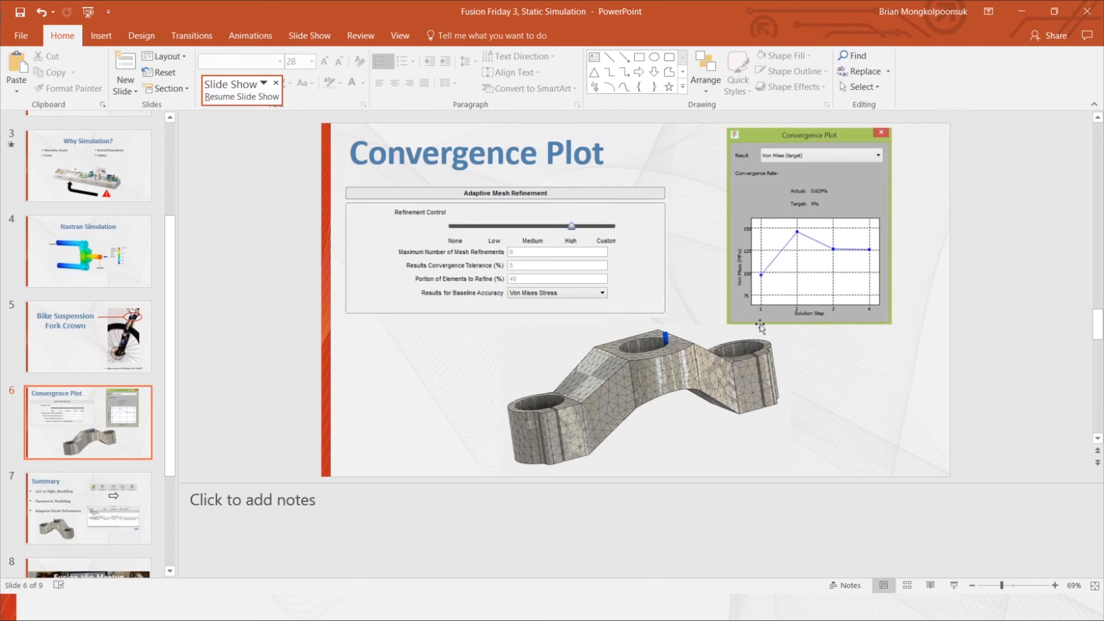
key(shift+F5)
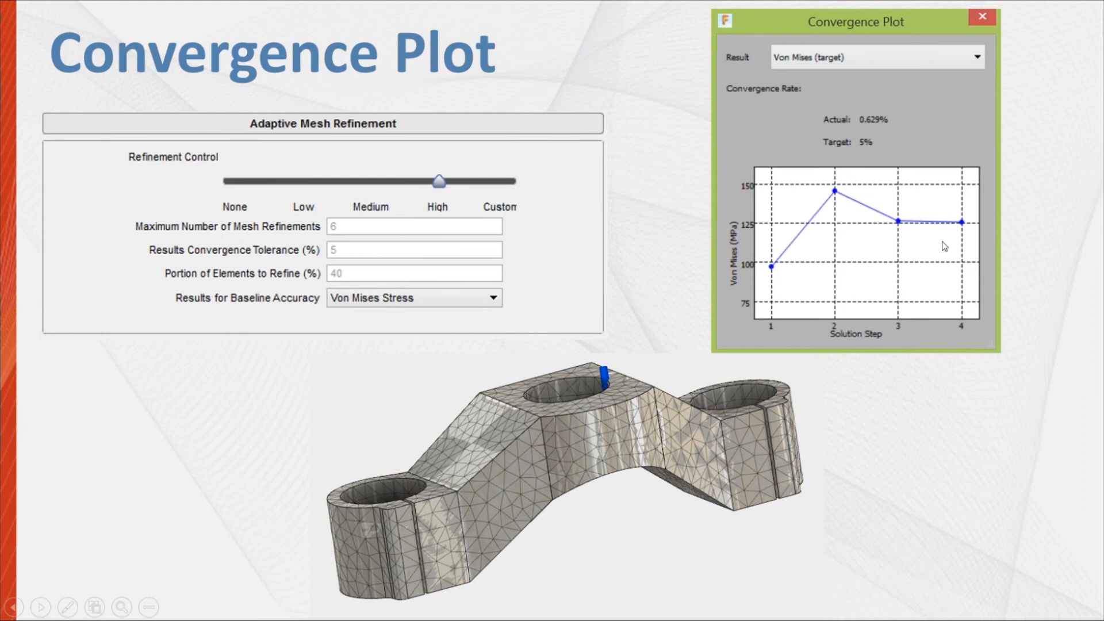
key(Right)
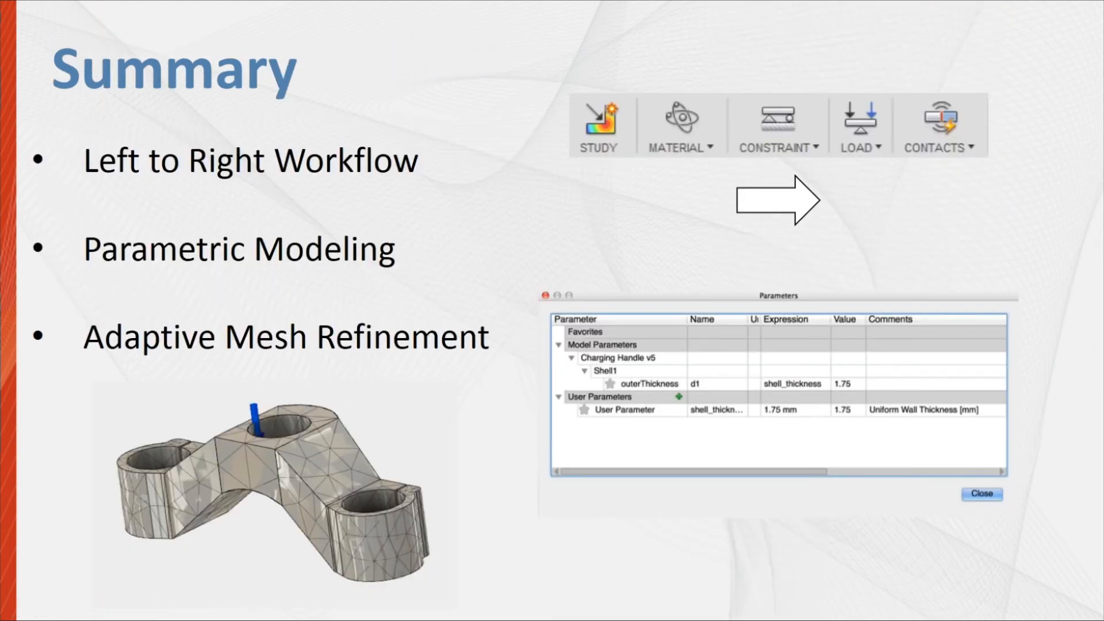